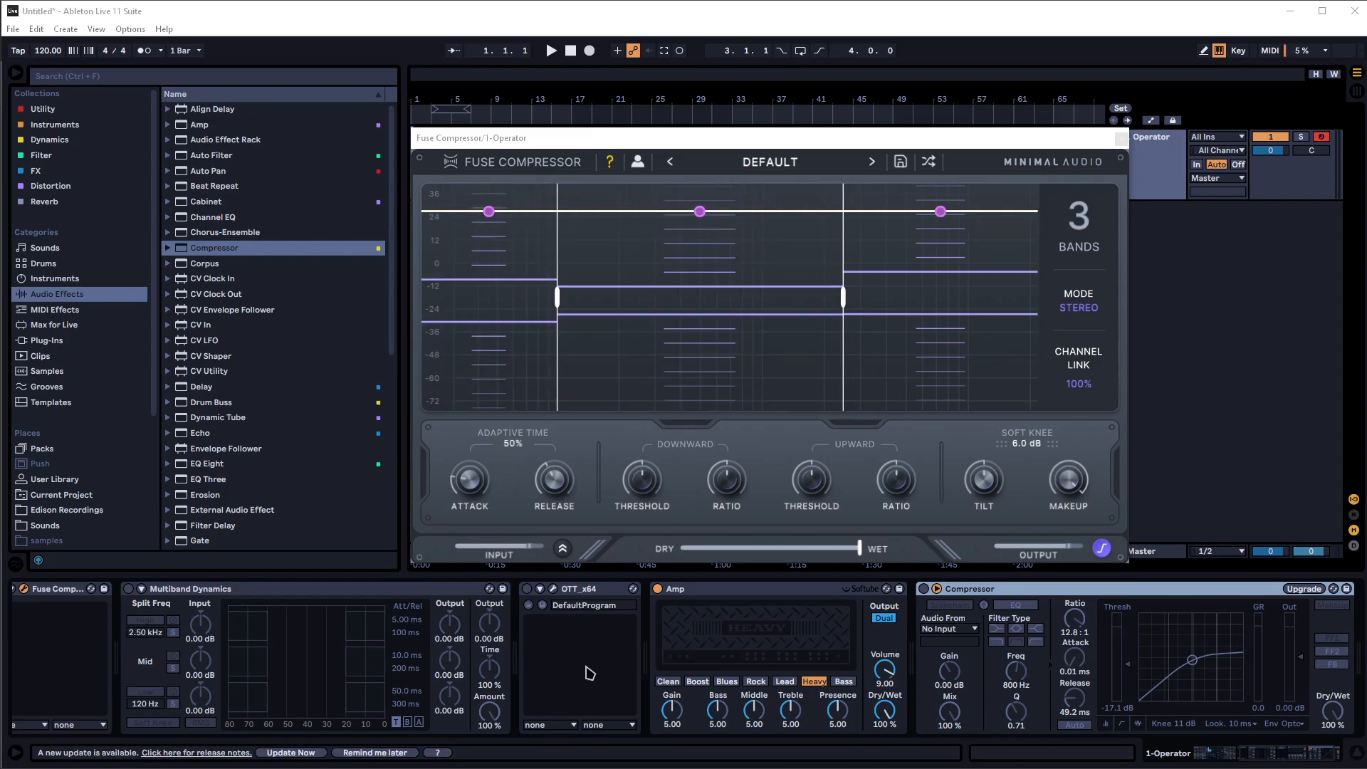
# - Activate the Multiband Dynamics device in the Operator track's device chain
pyautogui.scroll(3, 911, 666)
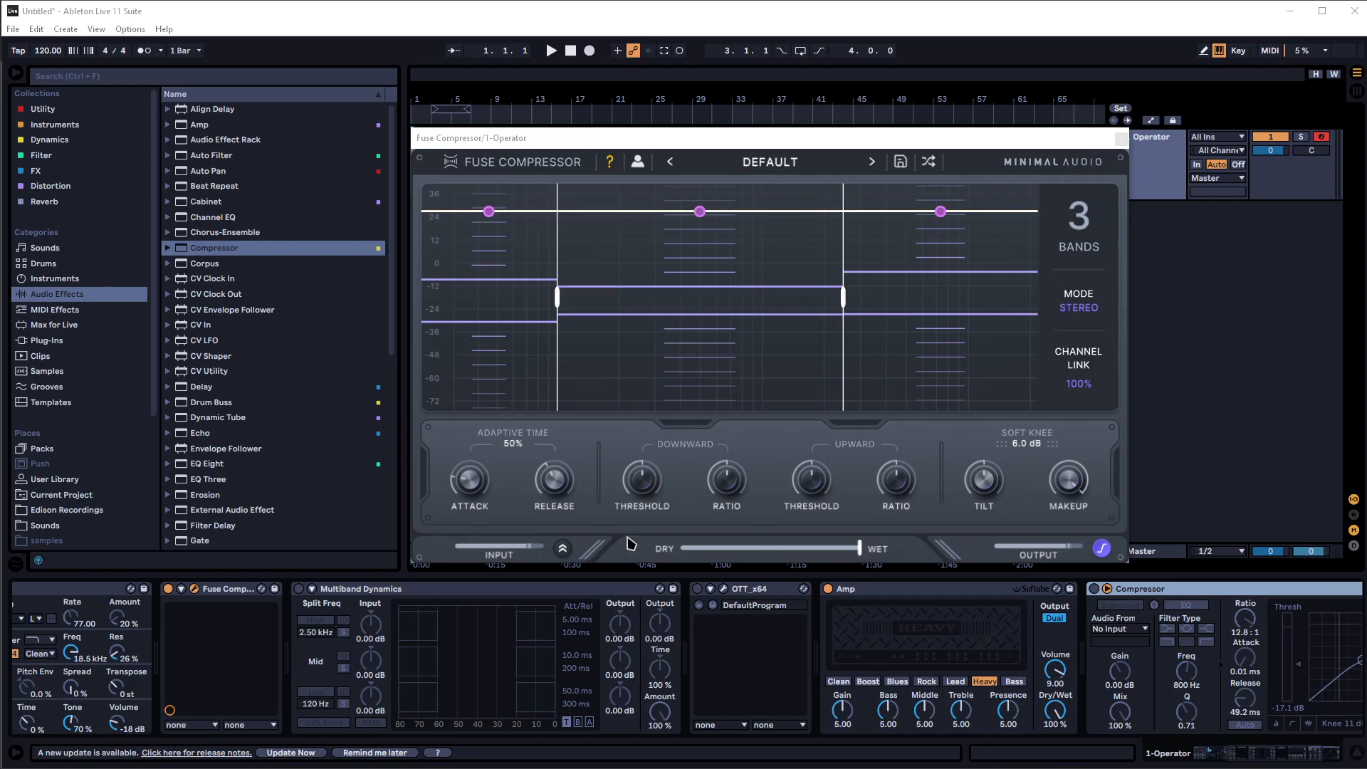
pyautogui.hscroll(-2, 644, 655)
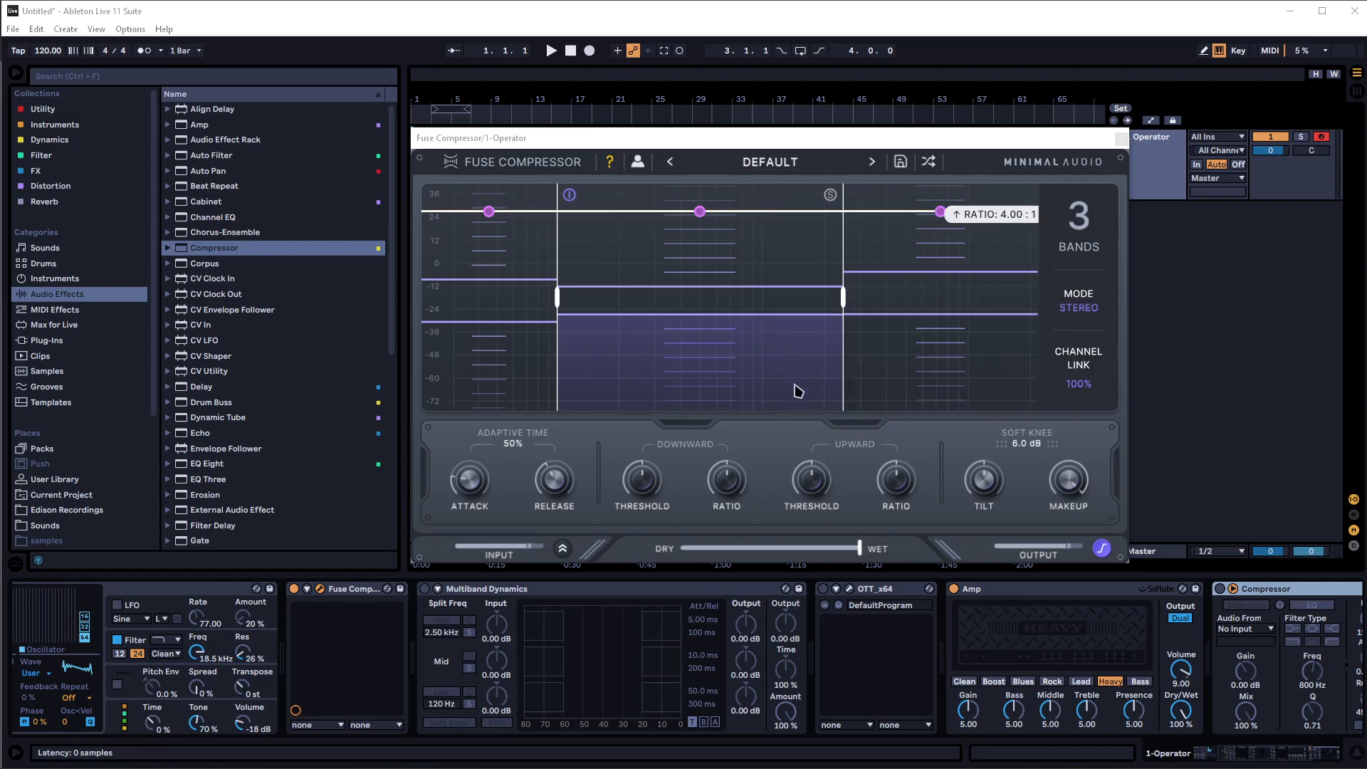
pyautogui.click(424, 588)
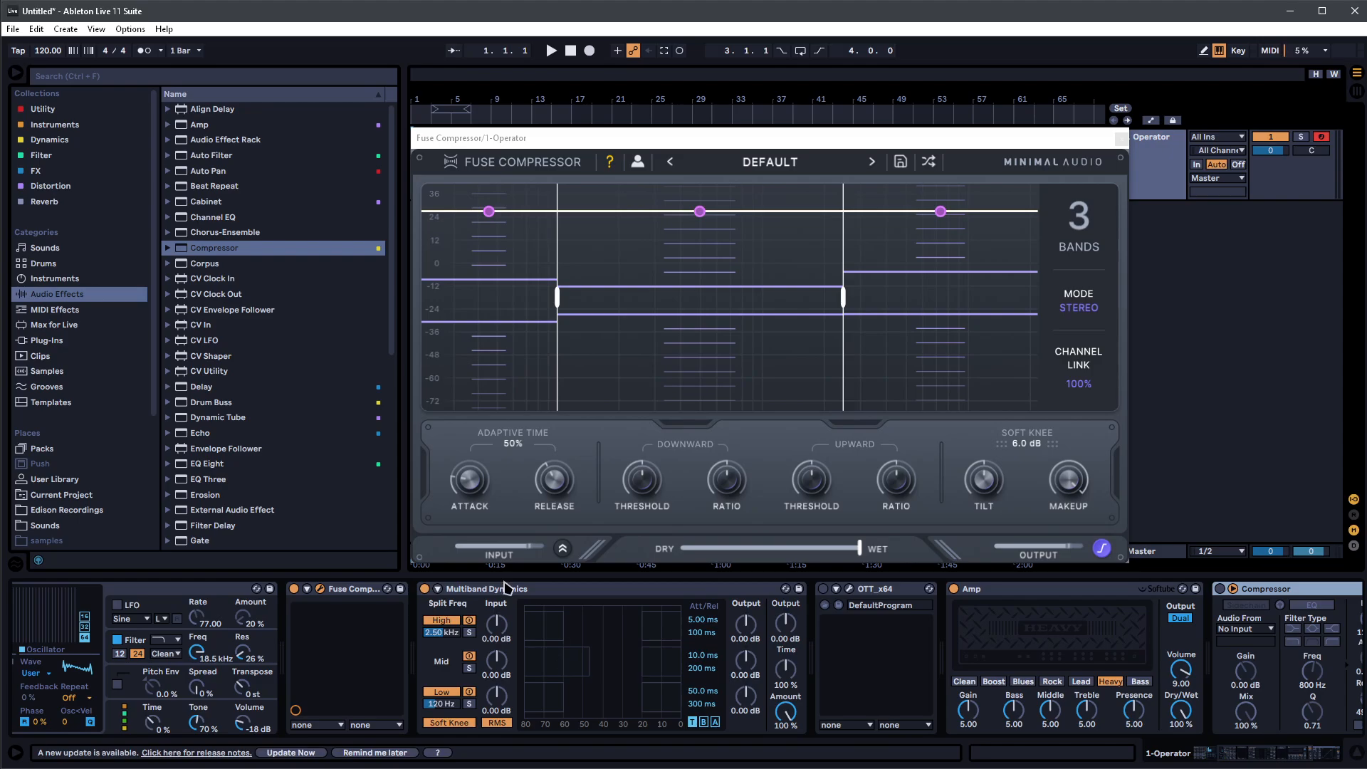
# - Insert the Multiband Dynamics preset OTT.adv between the Fuse Compressor and Multiband Dynamics devices in the chain
pyautogui.scroll(-4, 271, 491)
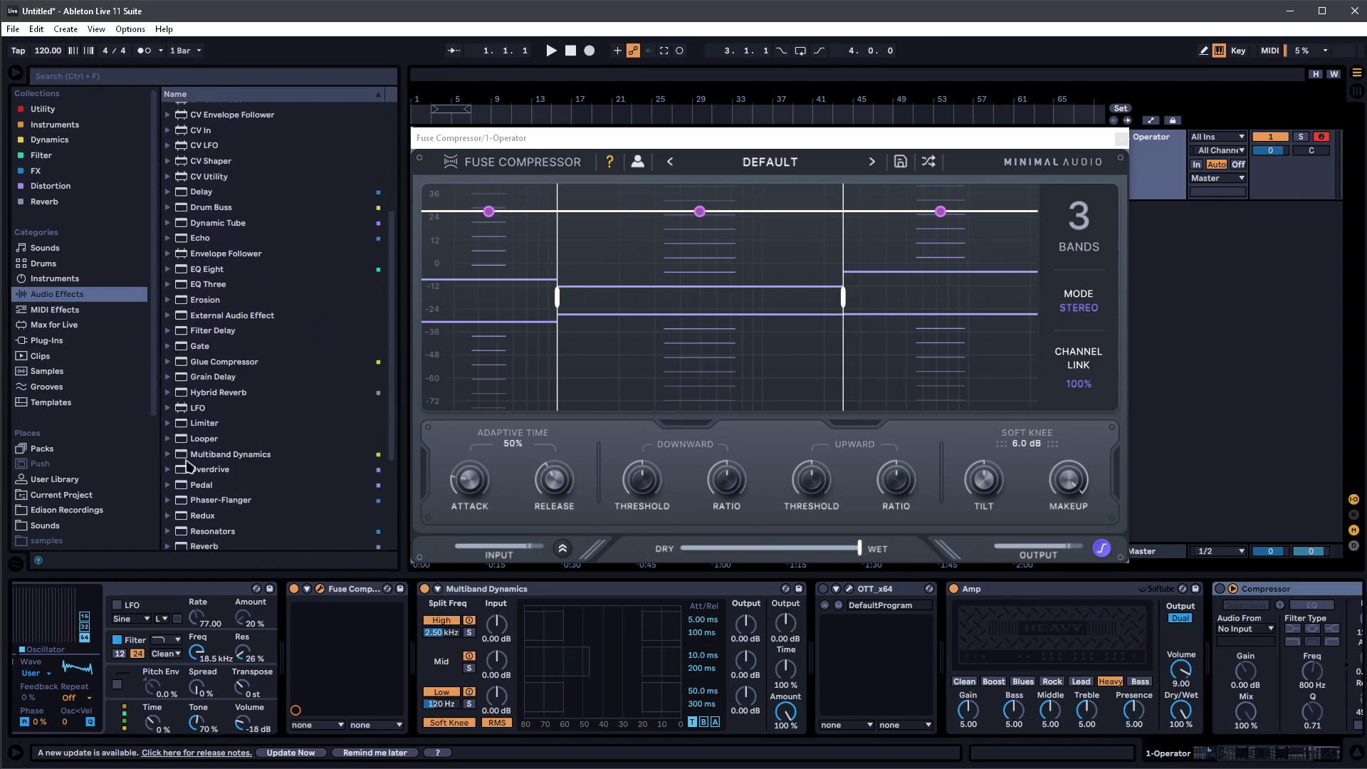
pyautogui.click(186, 460)
pyautogui.scroll(-3, 207, 491)
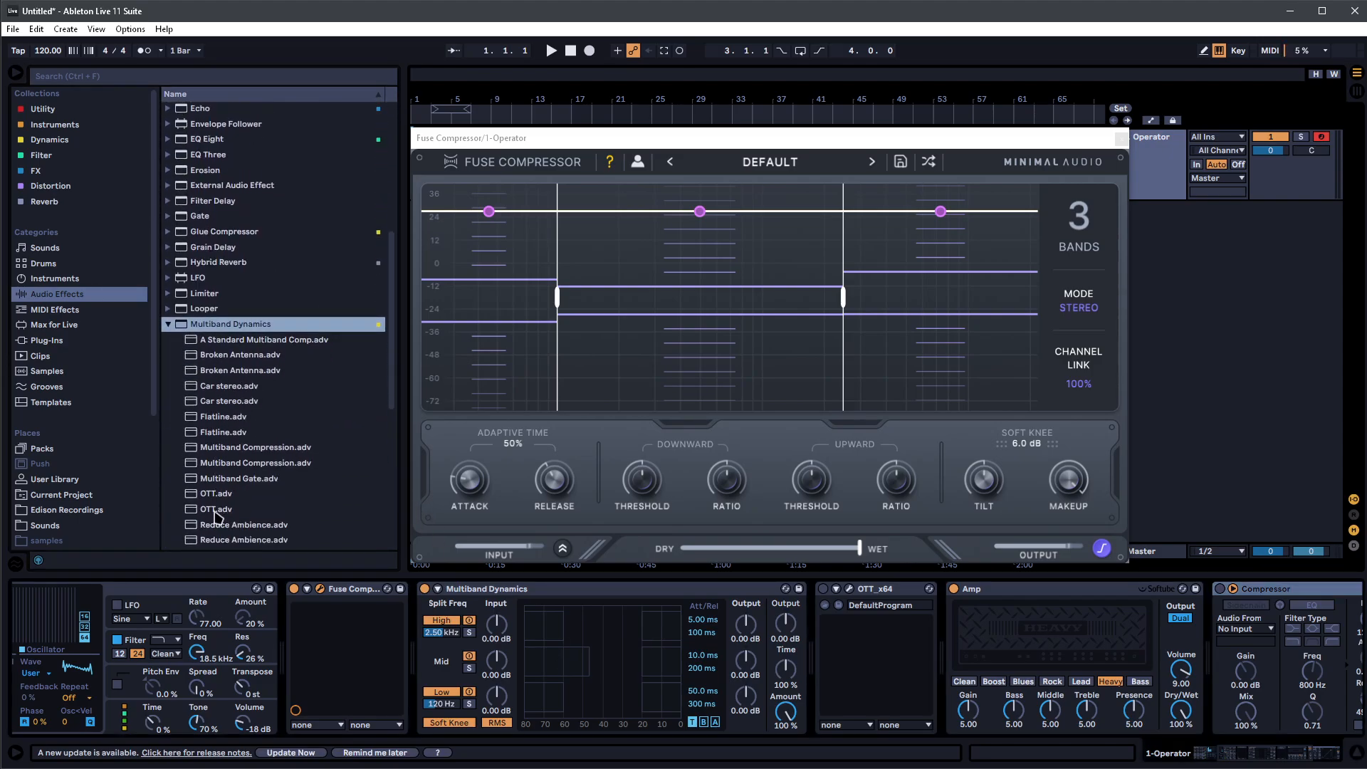
pyautogui.moveTo(218, 494); pyautogui.dragTo(419, 673)
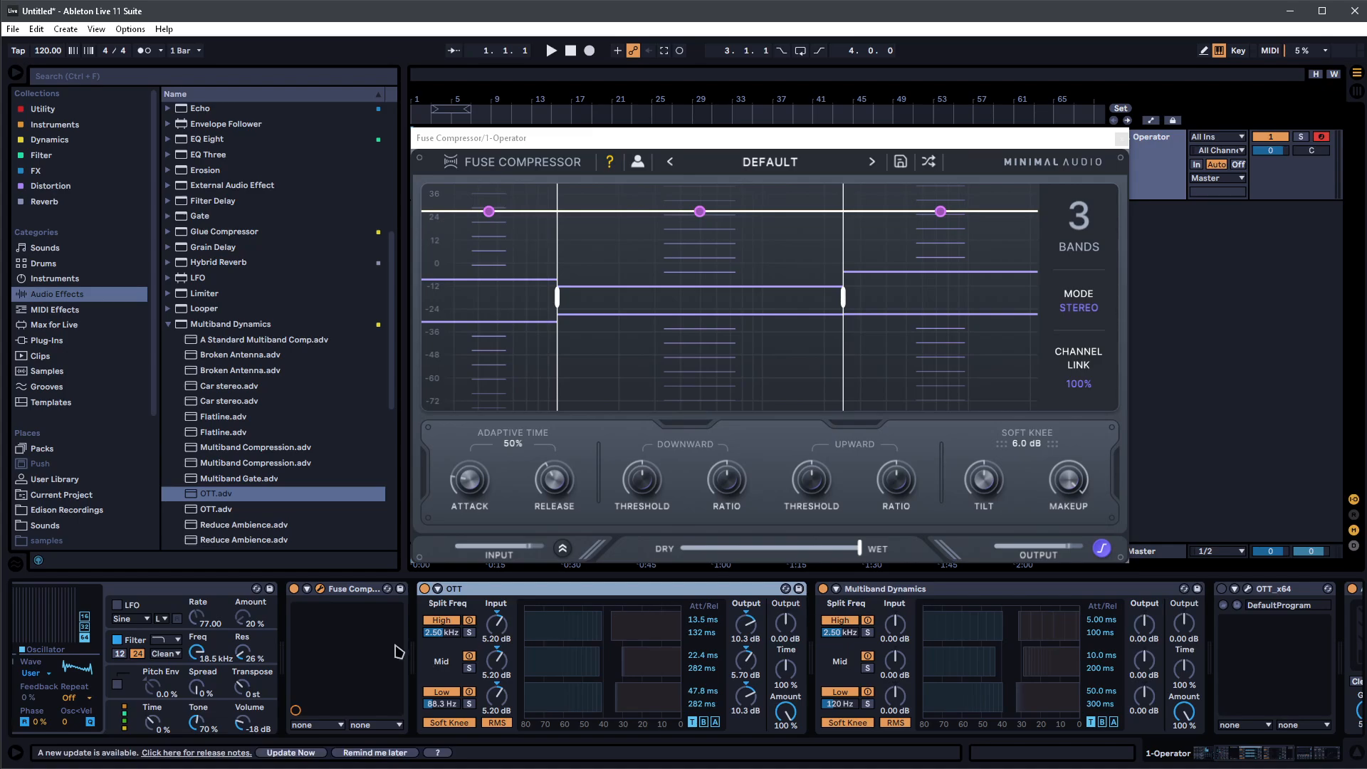
# - Set the OTT preset's high split frequency to 3.57 kHz, and briefly view the OTT_x64 plug-in window
pyautogui.moveTo(438, 632); pyautogui.dragTo(437, 677)
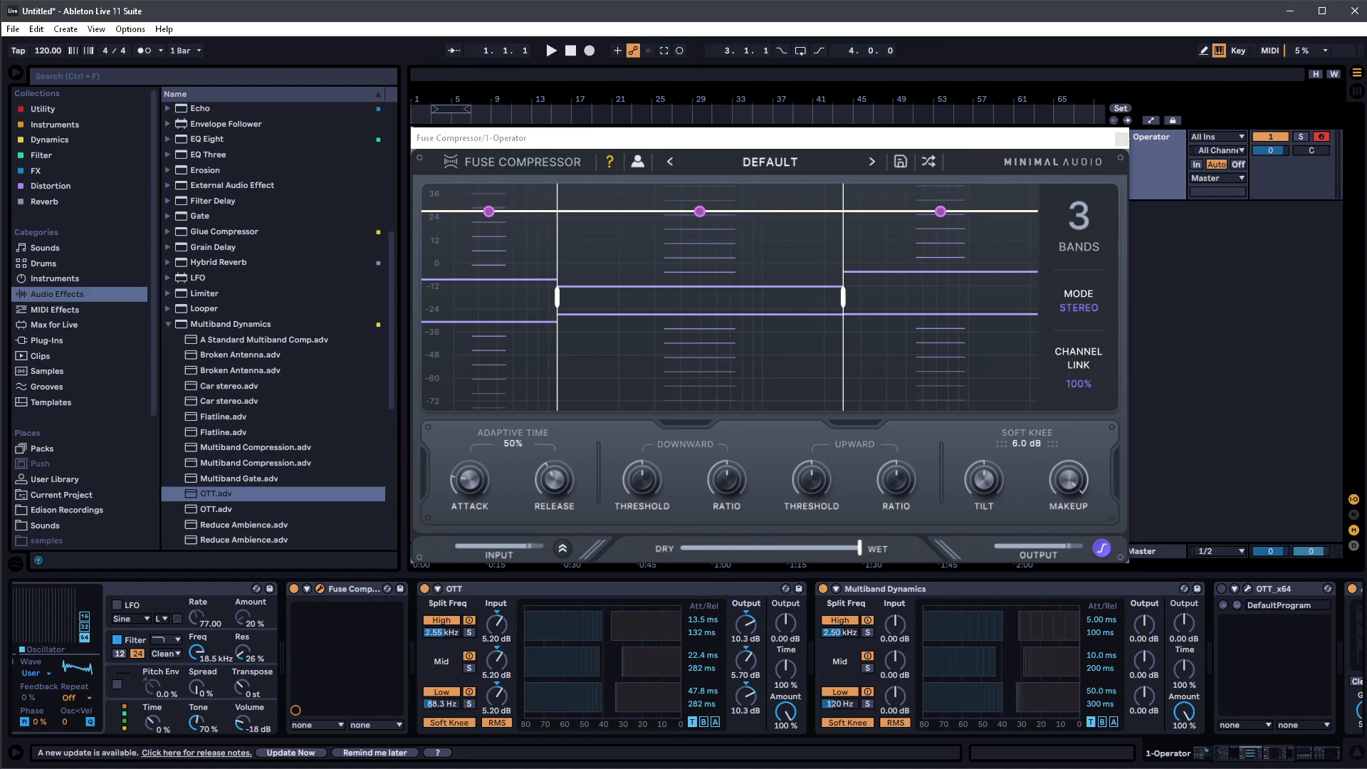
pyautogui.click(1248, 589)
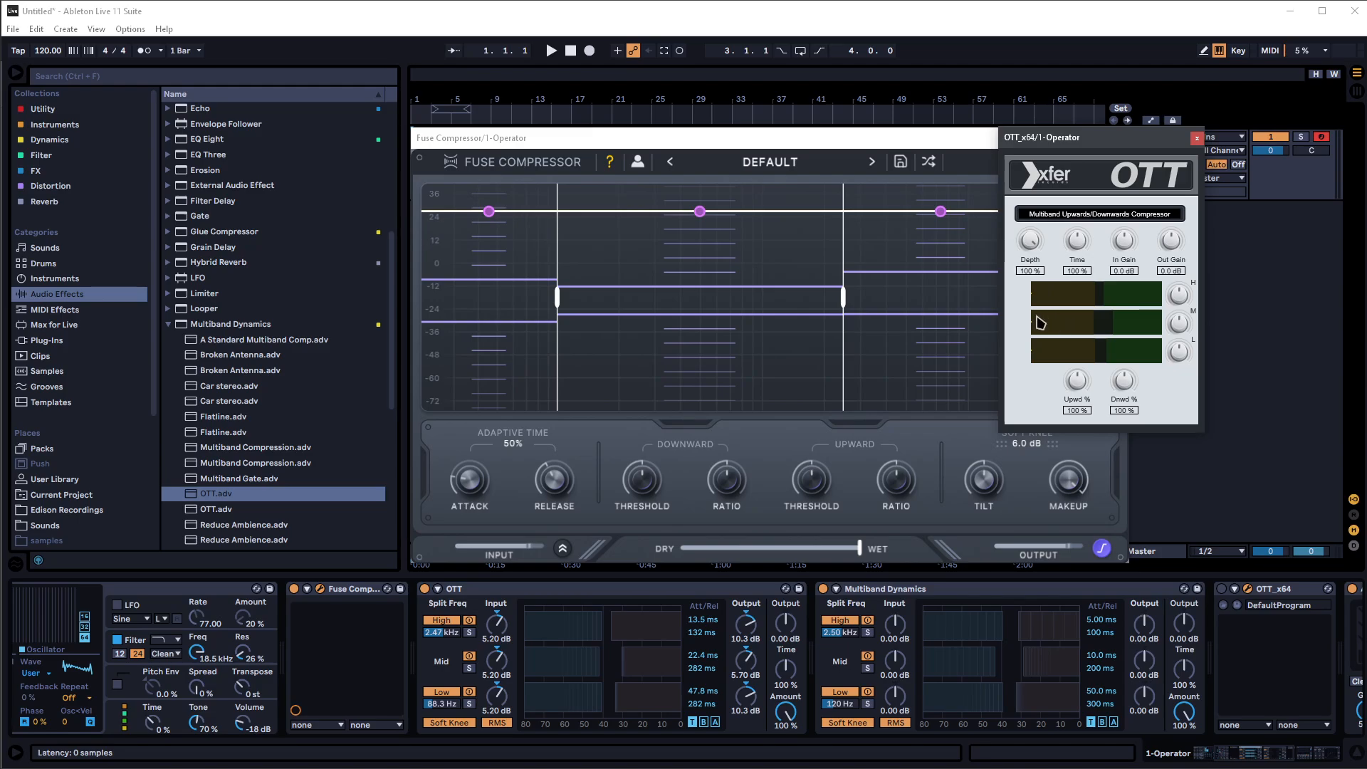
pyautogui.click(1197, 138)
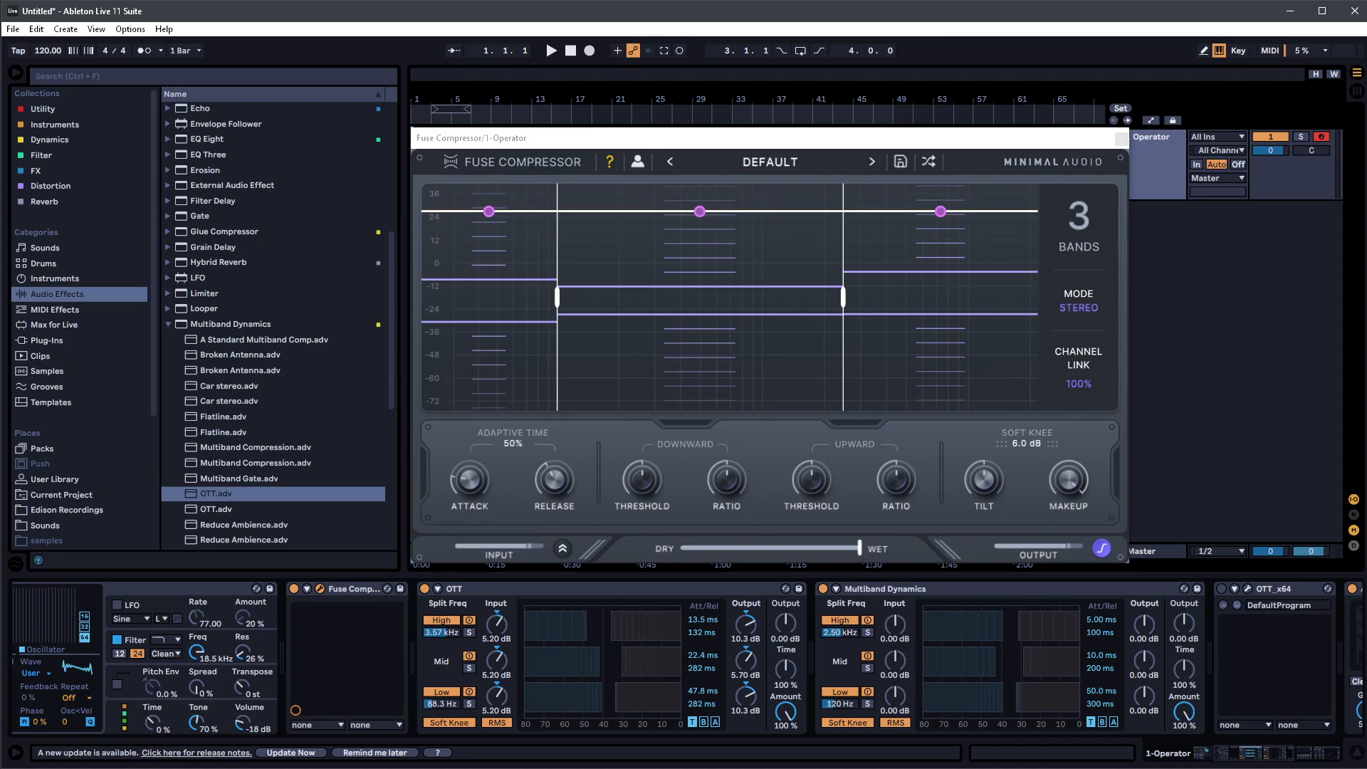
# - Open the OTT_x64 plug-in window and adjust the mid-band thresholds in both it and the Ableton OTT device
pyautogui.click(1248, 589)
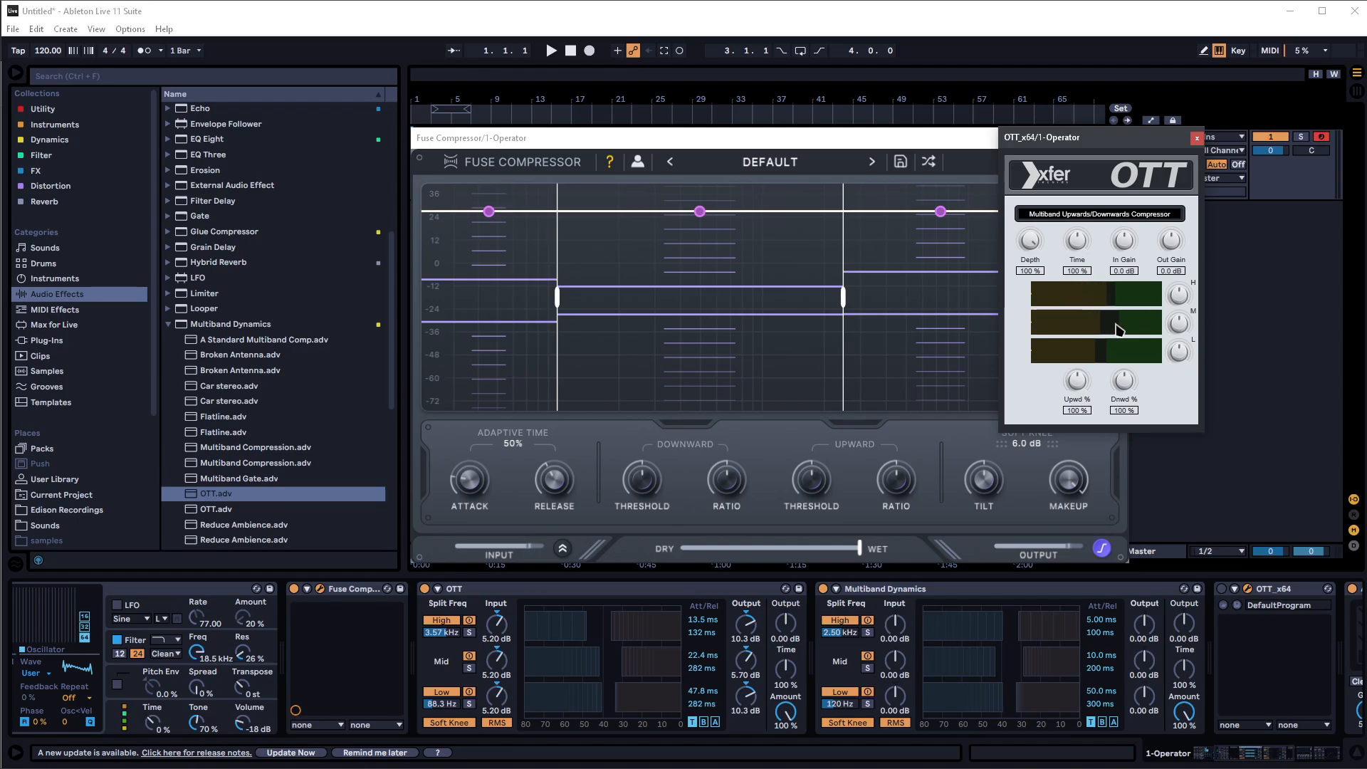
pyautogui.moveTo(1109, 326)
pyautogui.mouseDown()
pyautogui.moveTo(1084, 329)
pyautogui.moveTo(1123, 324)
pyautogui.mouseUp()
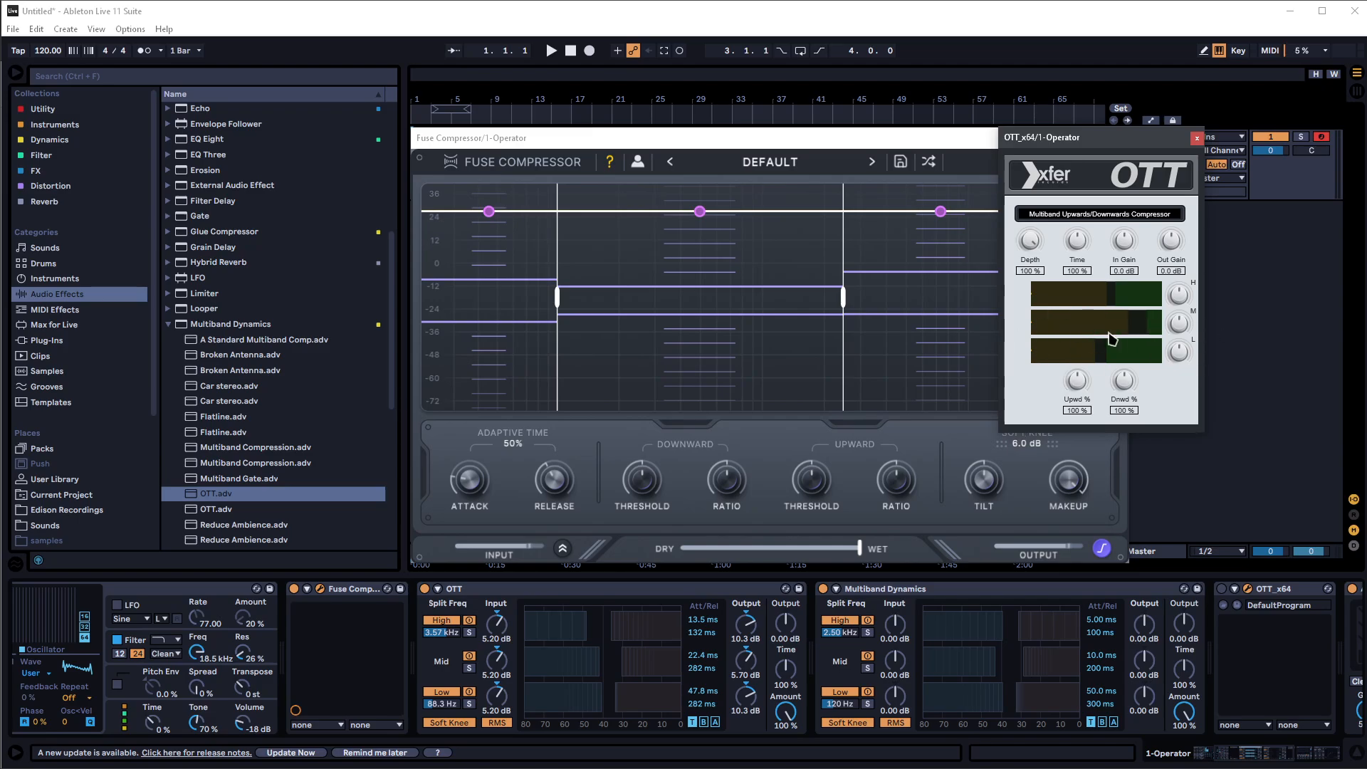
pyautogui.click(616, 670)
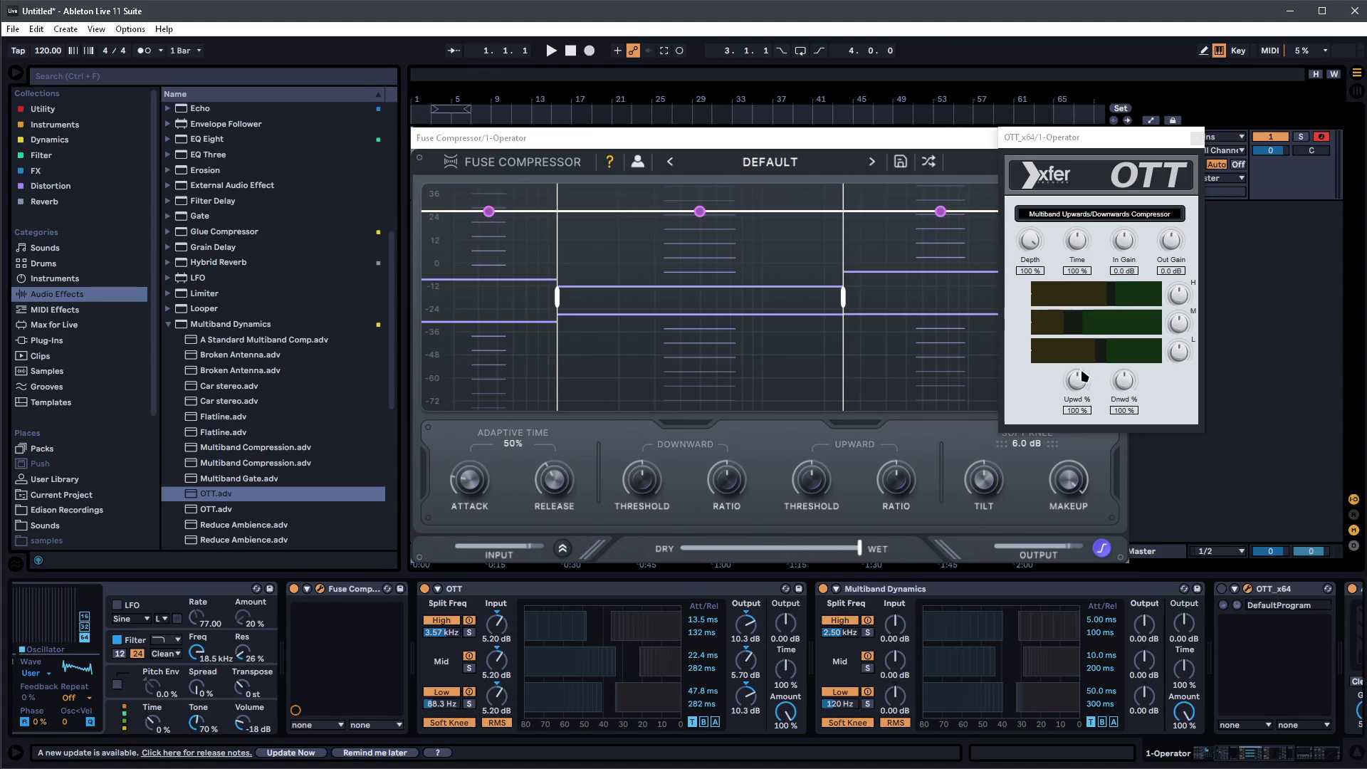
pyautogui.click(1087, 318)
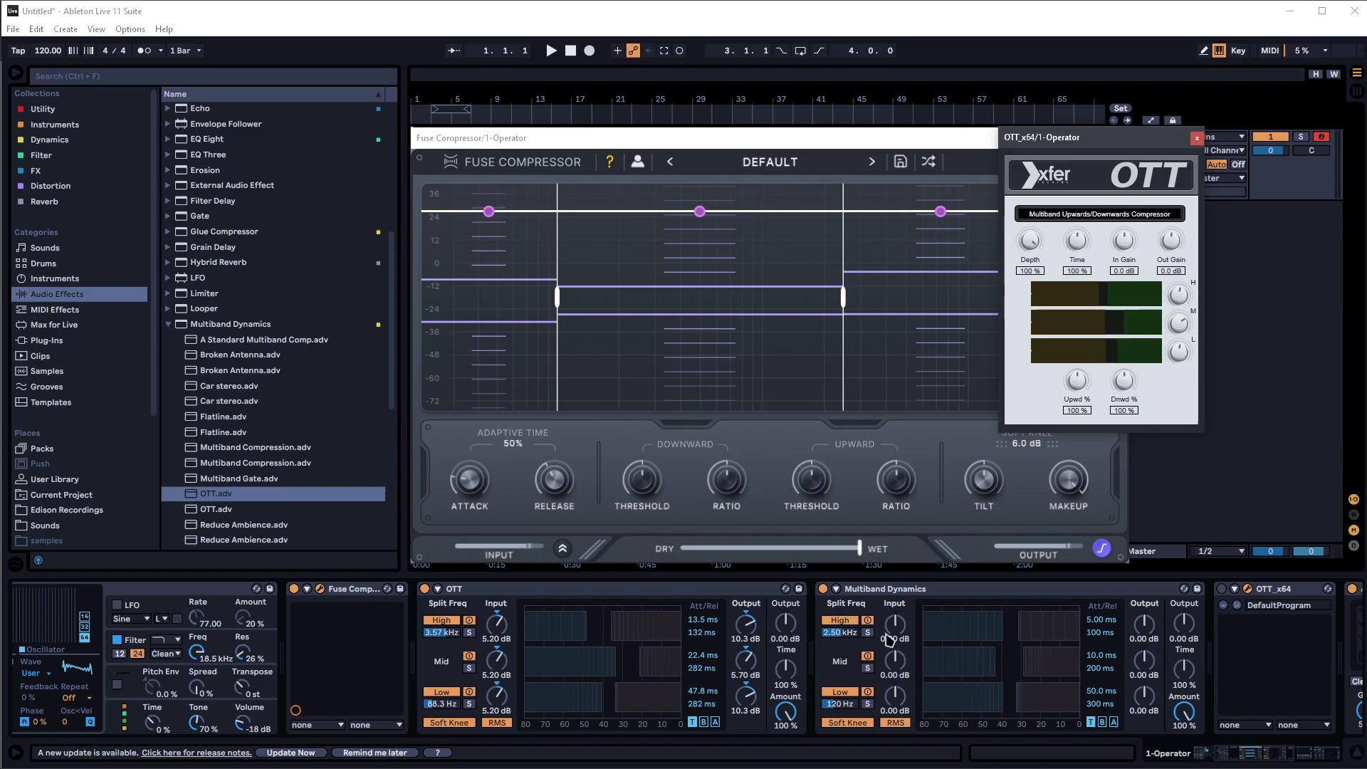
# - Set Multiband Dynamics' high split frequency to 4.42 kHz and adjust the mid-band thresholds in it and OTT_x64
pyautogui.moveTo(1051, 485)
pyautogui.moveTo(840, 634); pyautogui.dragTo(841, 625)
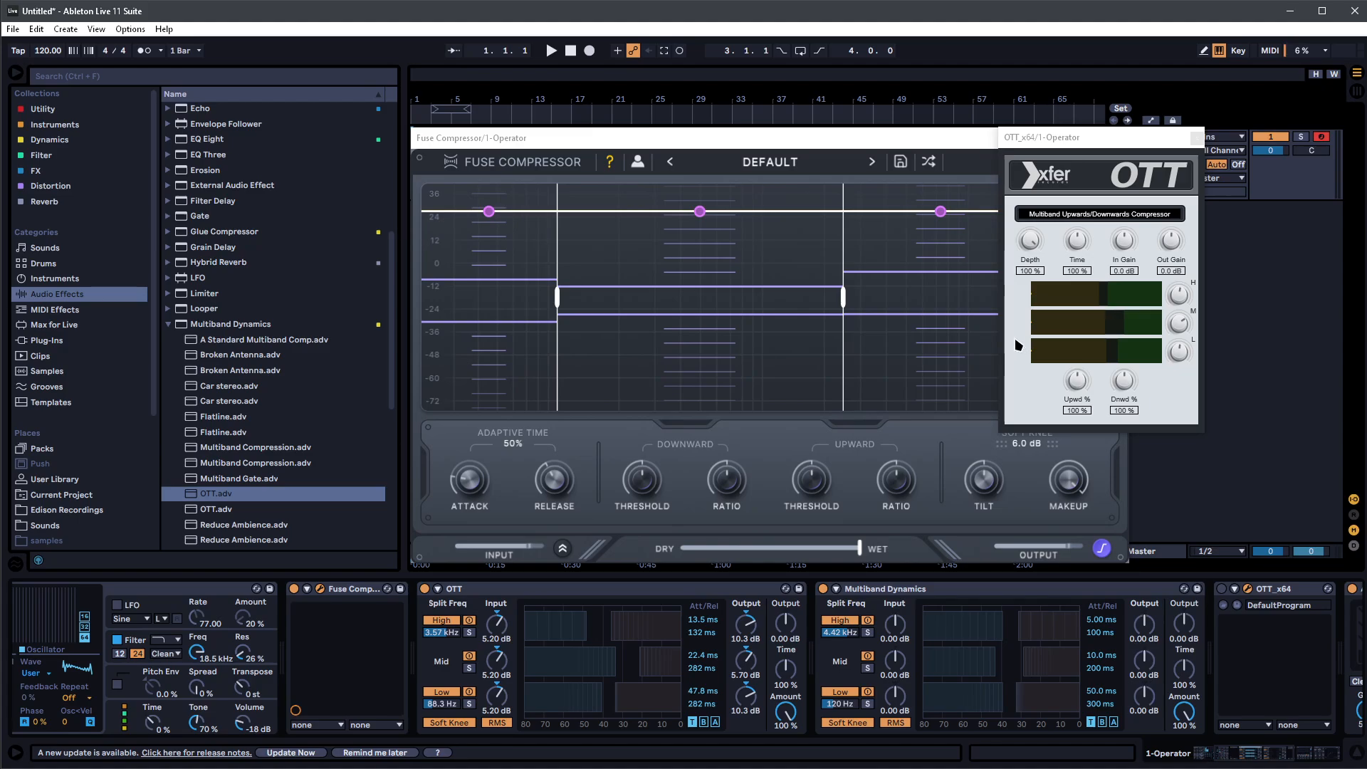
pyautogui.click(1106, 323)
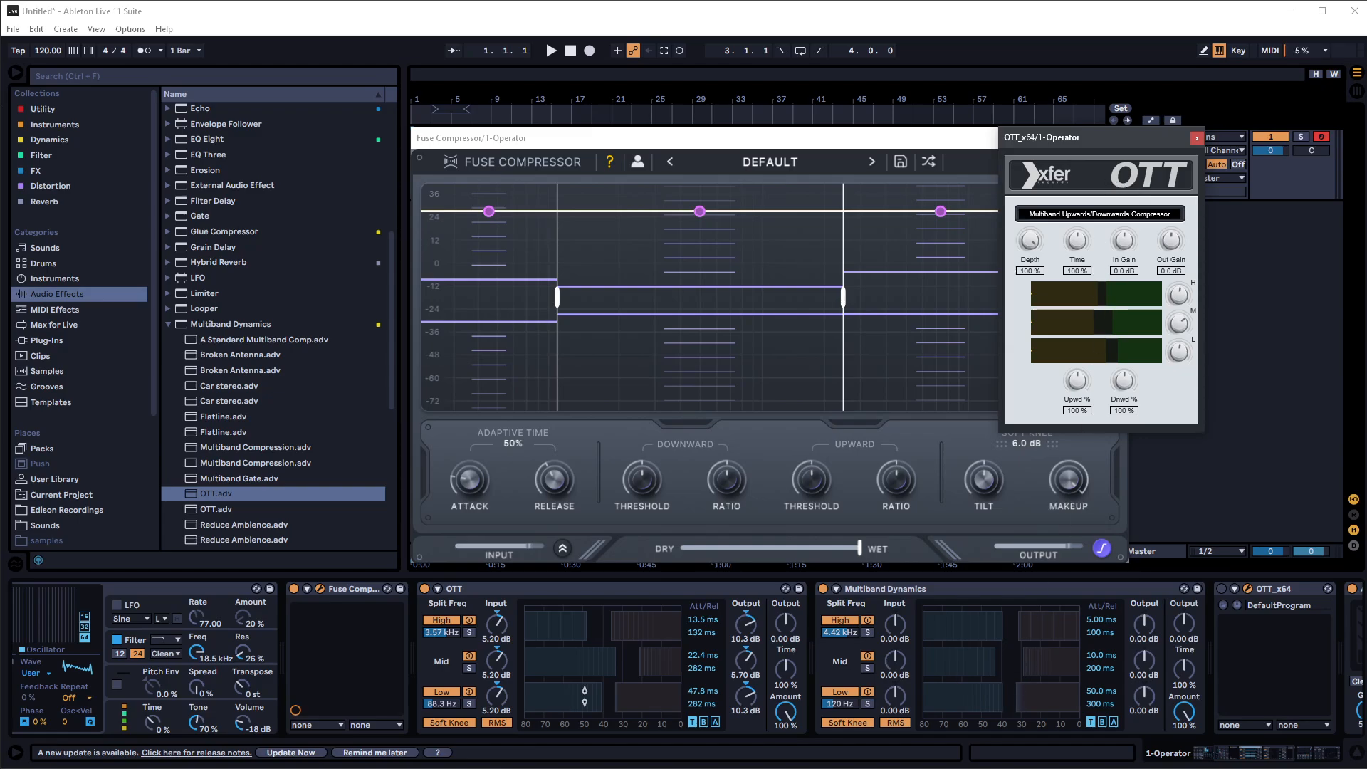
pyautogui.click(994, 664)
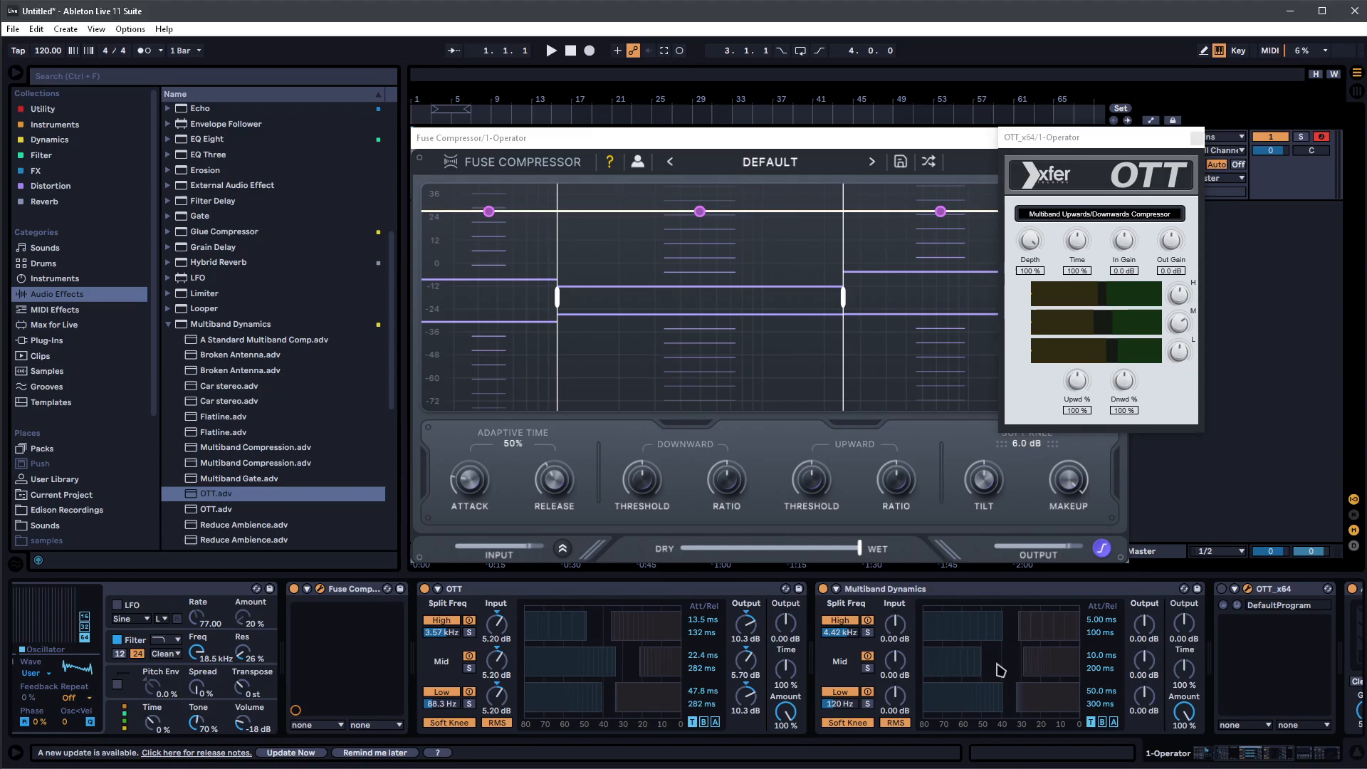
pyautogui.moveTo(1023, 663); pyautogui.dragTo(1006, 664)
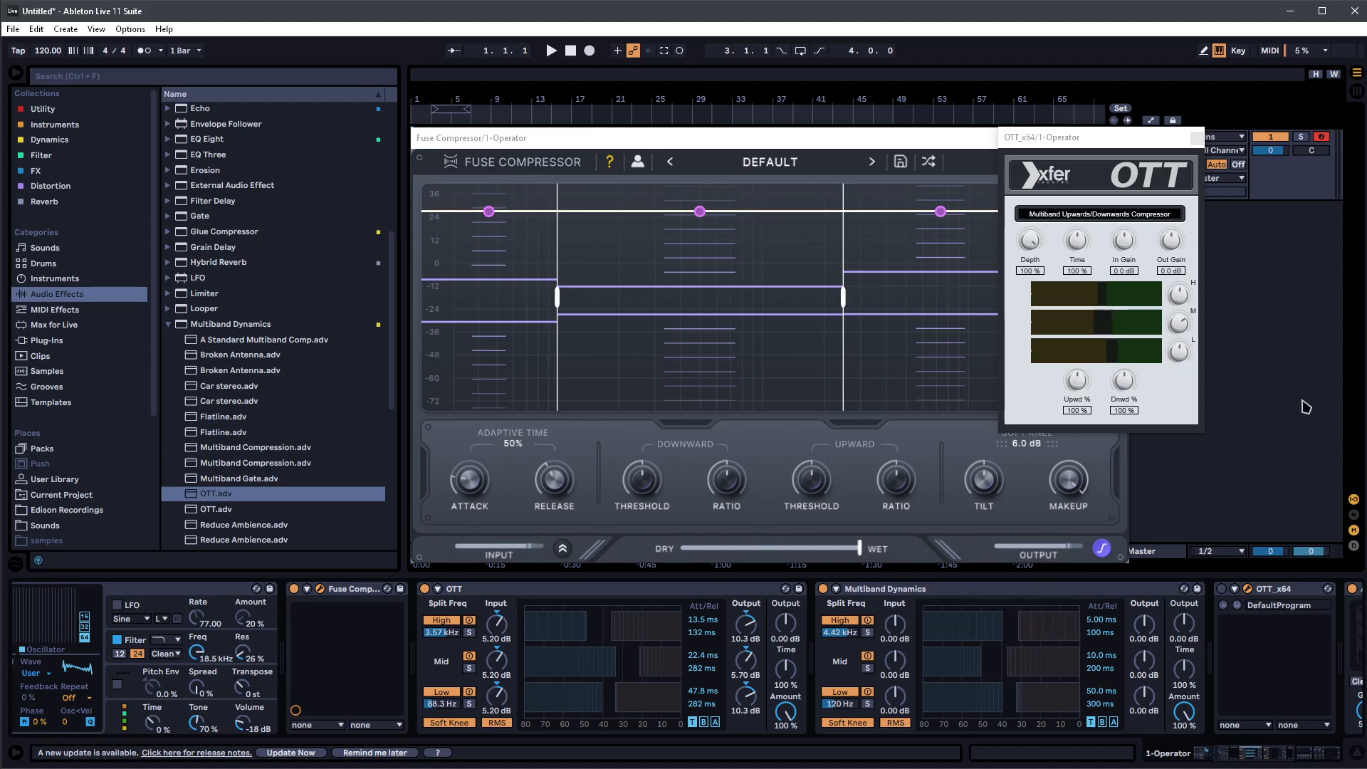
# - Place the OTT_x64 and Fuse Compressor windows side by side, and raise Fuse Compressor's high and middle band threshold ranges
pyautogui.moveTo(1061, 141); pyautogui.dragTo(1198, 156)
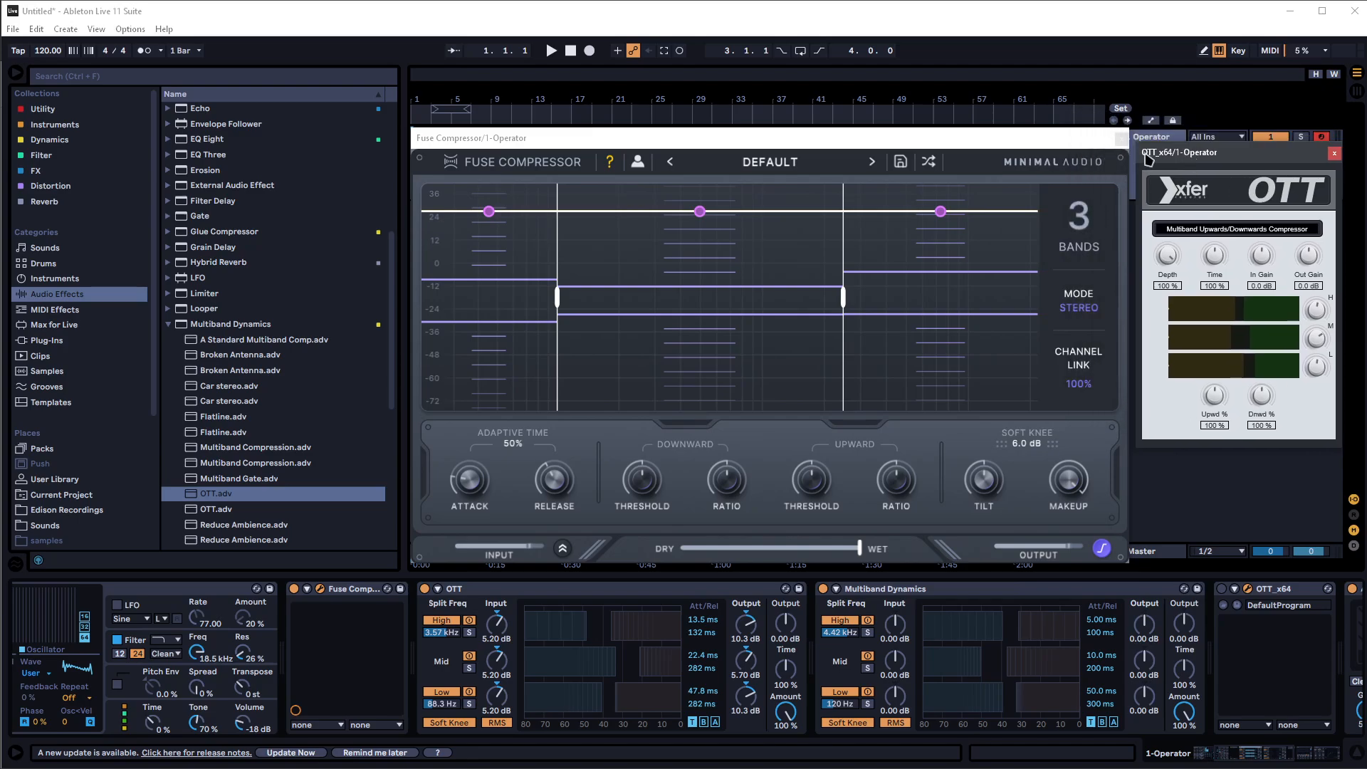
pyautogui.moveTo(842, 144); pyautogui.dragTo(788, 139)
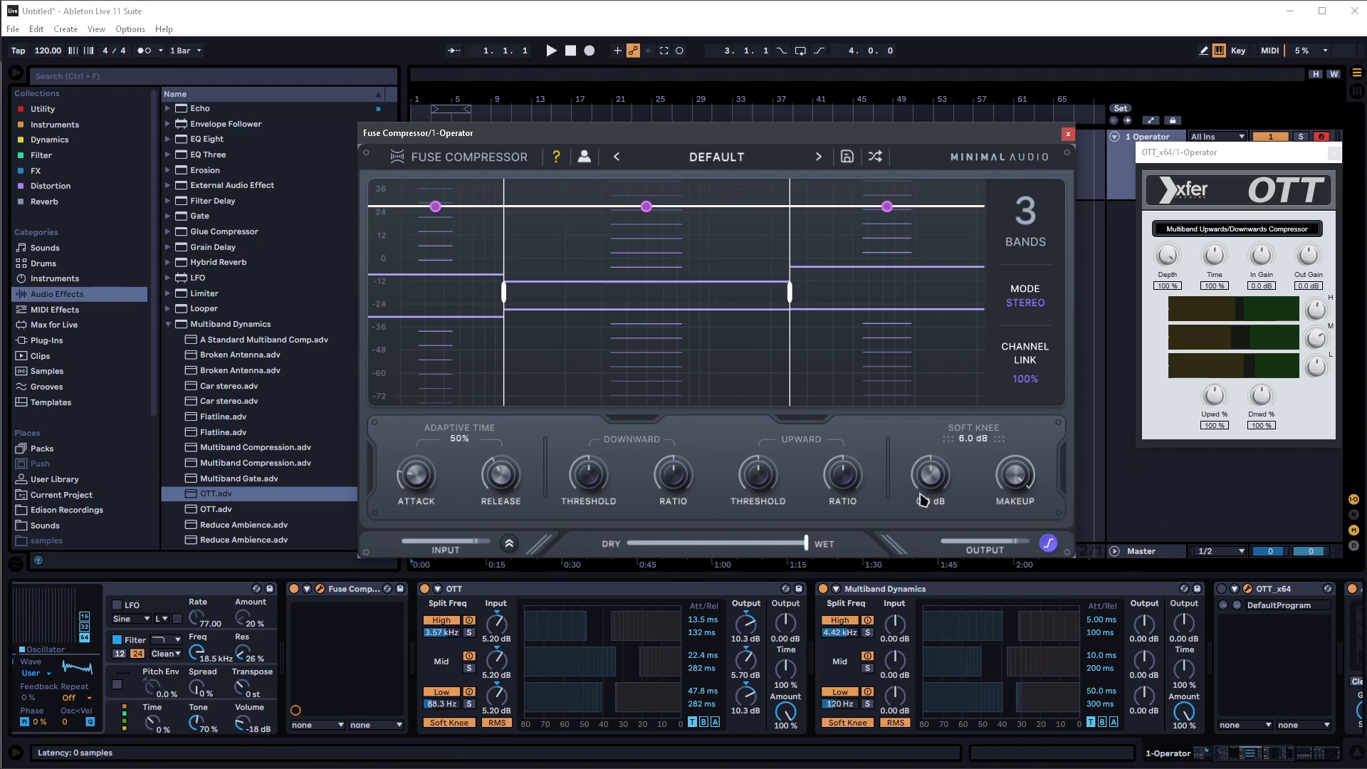
pyautogui.moveTo(858, 295); pyautogui.dragTo(844, 250)
pyautogui.moveTo(702, 298); pyautogui.dragTo(673, 278)
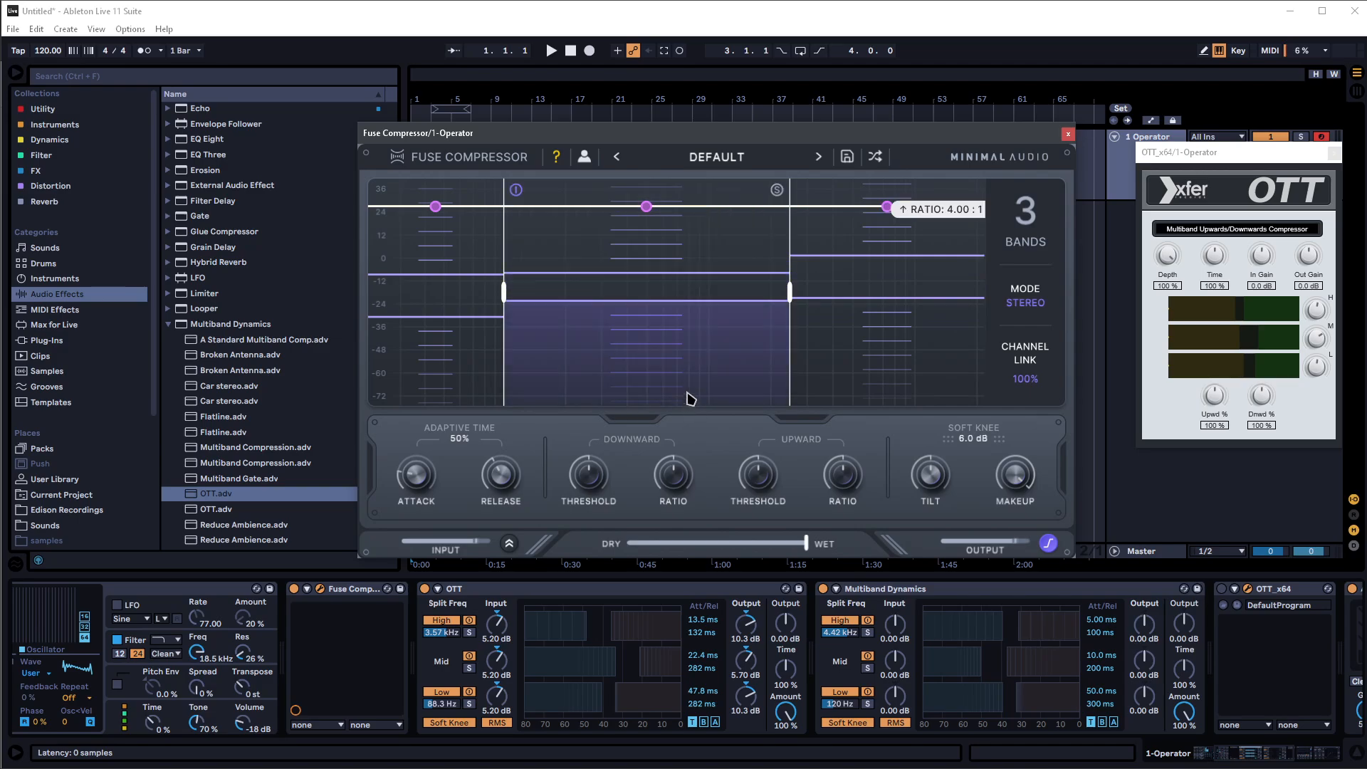
# - Adjust the compression ratios and threshold spacing of Fuse Compressor's middle band
pyautogui.moveTo(672, 389); pyautogui.dragTo(669, 324)
pyautogui.moveTo(653, 252); pyautogui.dragTo(645, 332)
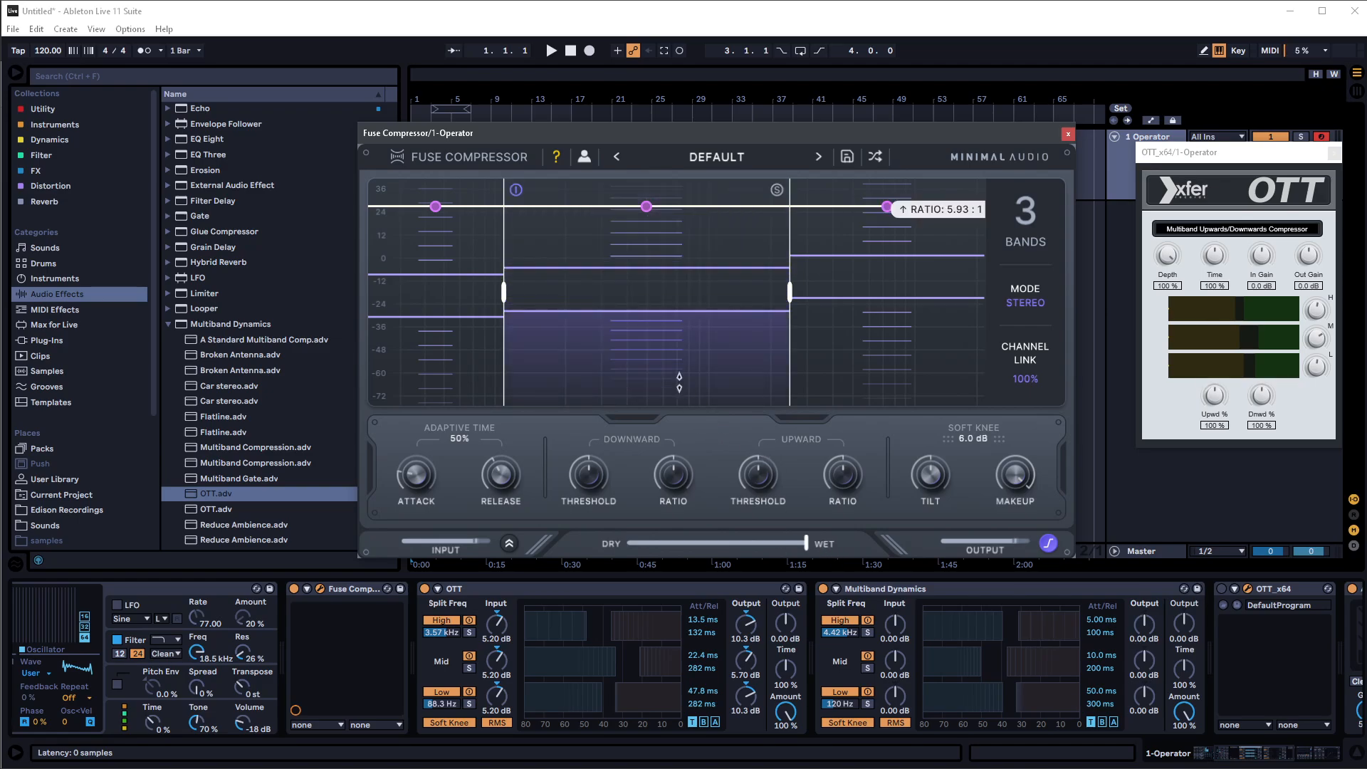
pyautogui.doubleClick(679, 383)
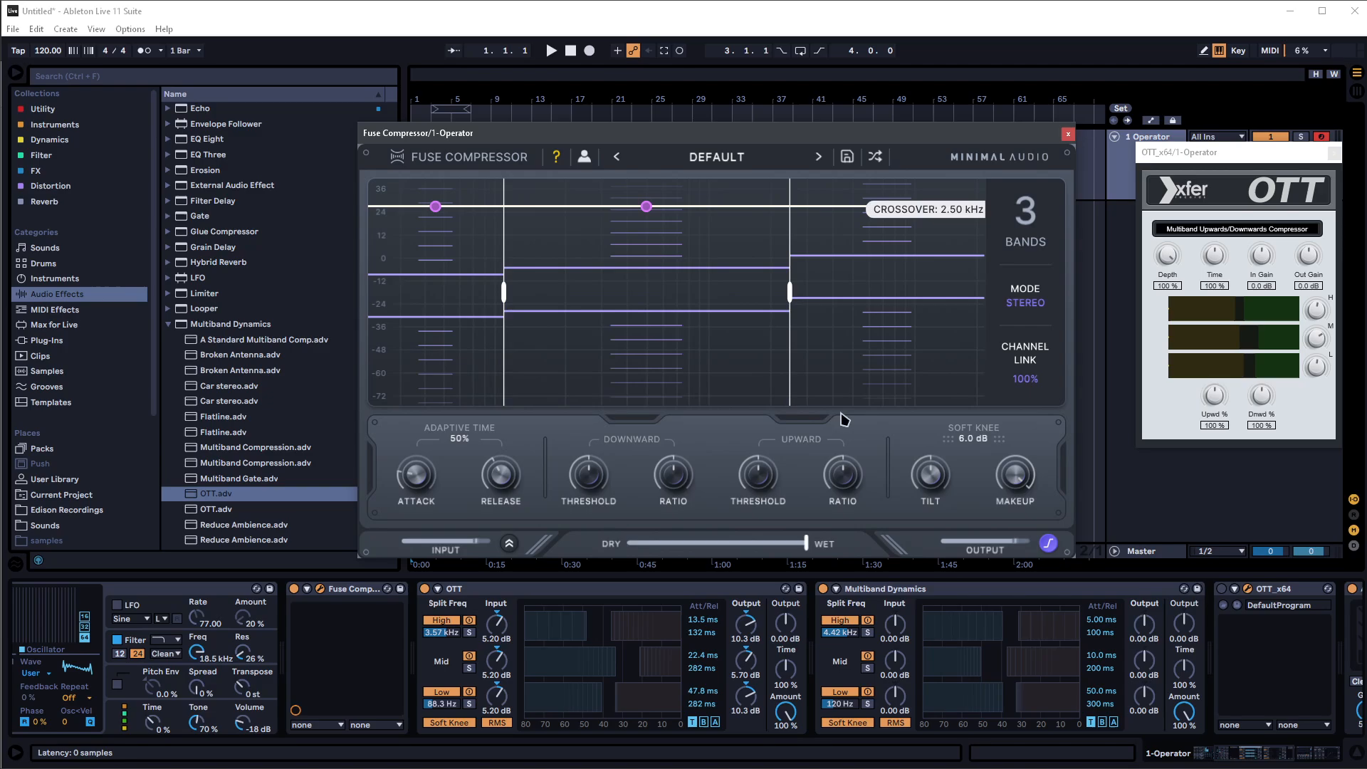
pyautogui.doubleClick(704, 268)
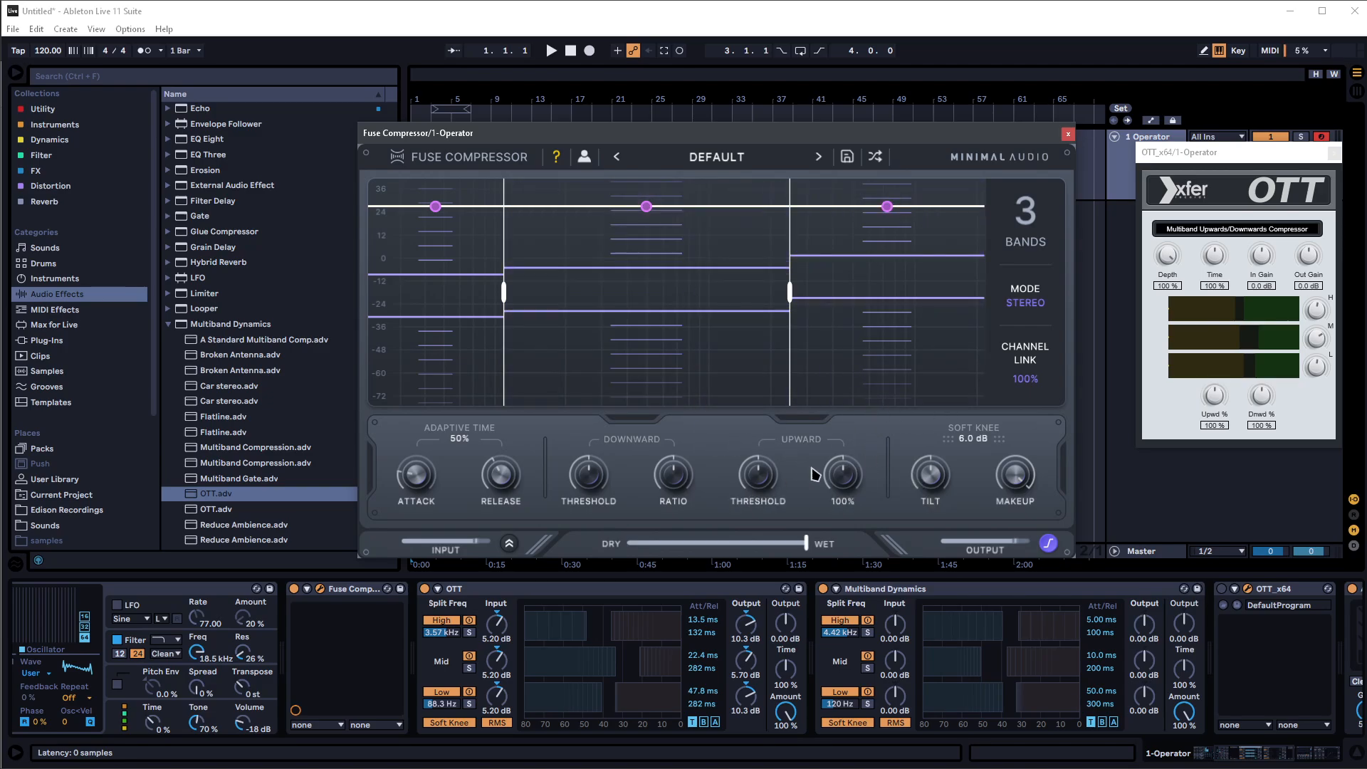
# - Raise Fuse Compressor's overall upward and downward ratios so the middle band reaches 16.0 : 1 in both directions
pyautogui.moveTo(844, 482); pyautogui.dragTo(843, 309)
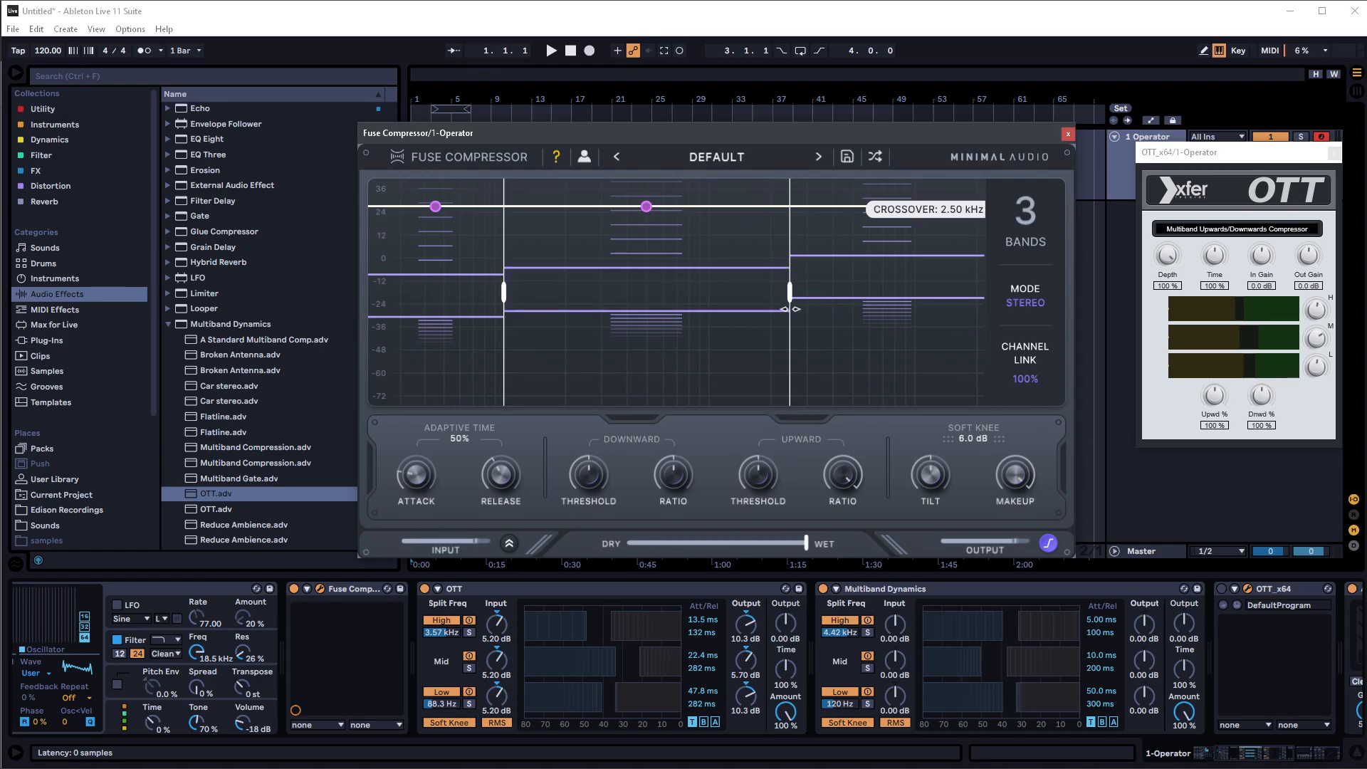
pyautogui.click(962, 704)
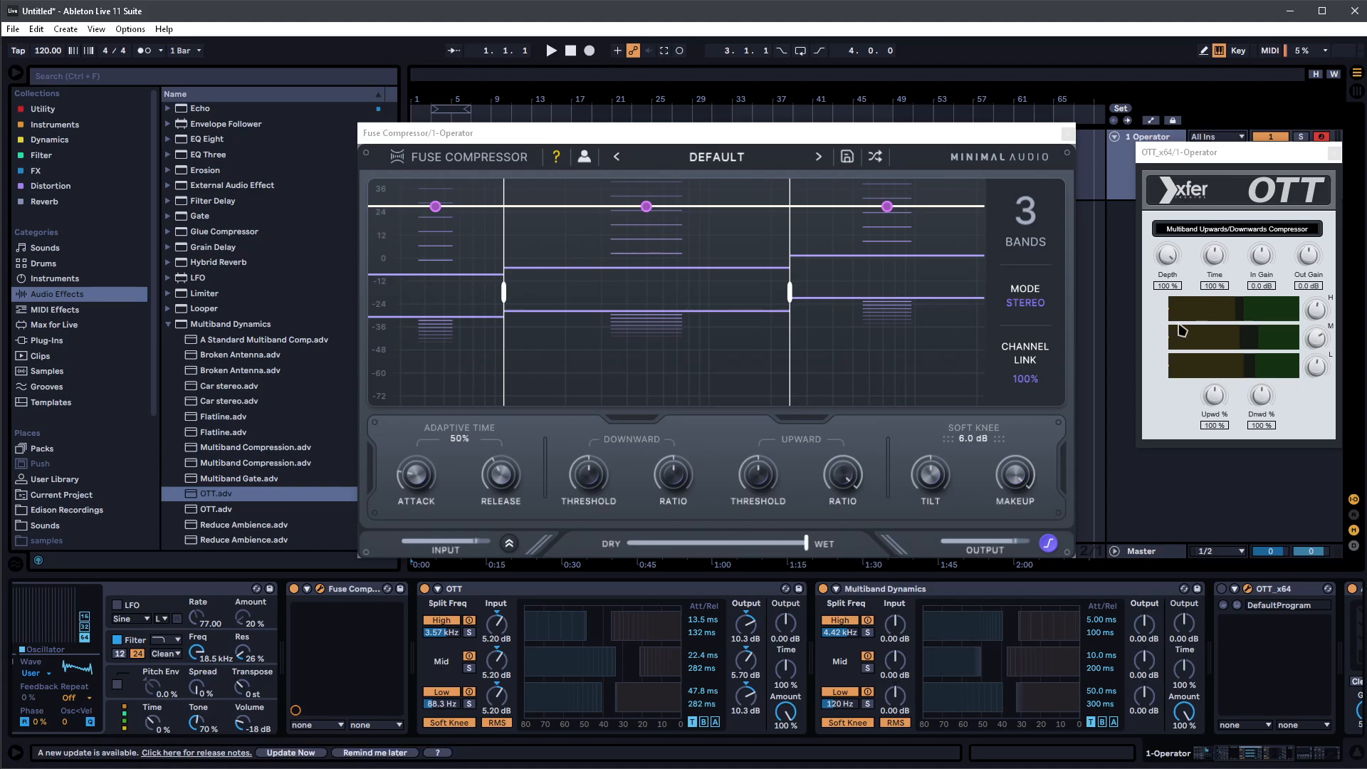
pyautogui.moveTo(847, 479); pyautogui.dragTo(905, 368)
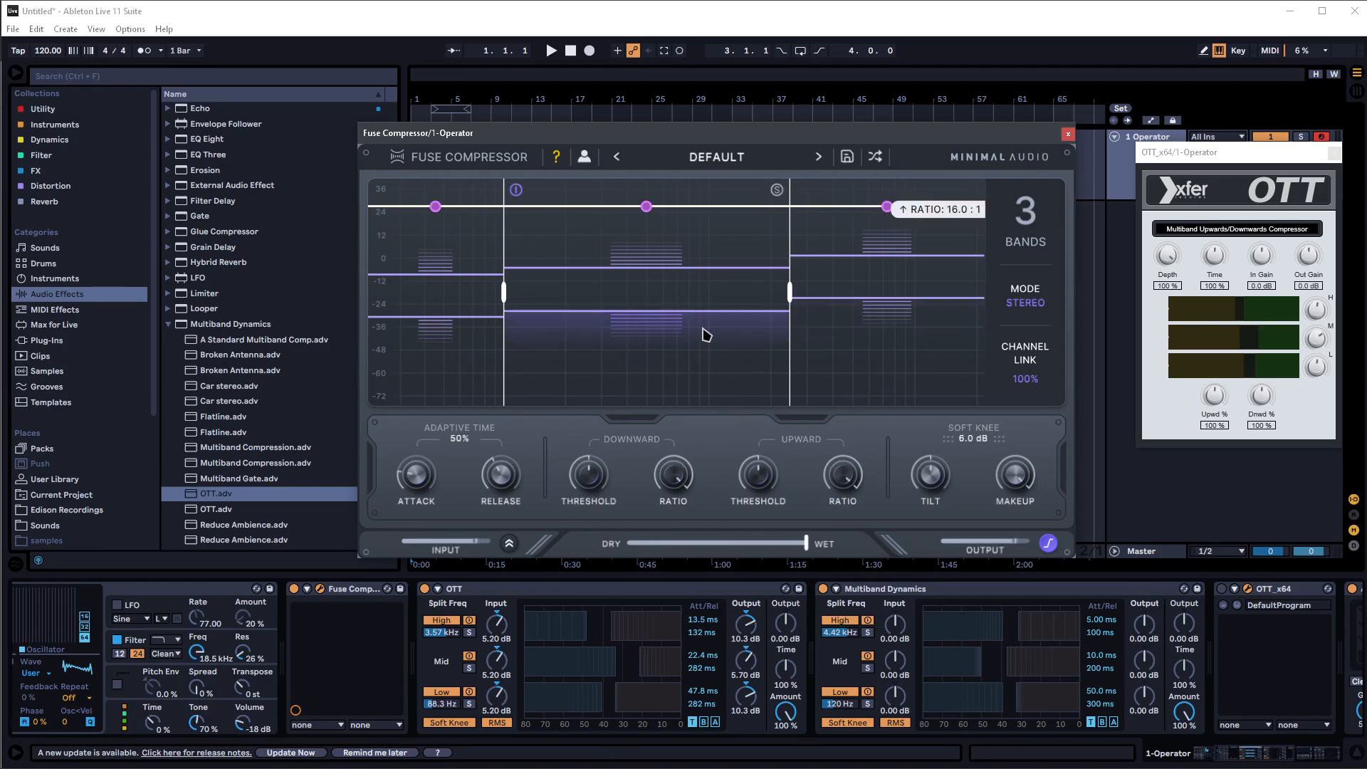
# - Shift Fuse Compressor's threshold ranges upward for the low band and downward for the middle and high bands
pyautogui.moveTo(692, 294)
pyautogui.mouseDown()
pyautogui.moveTo(675, 409)
pyautogui.moveTo(627, 279)
pyautogui.mouseUp()
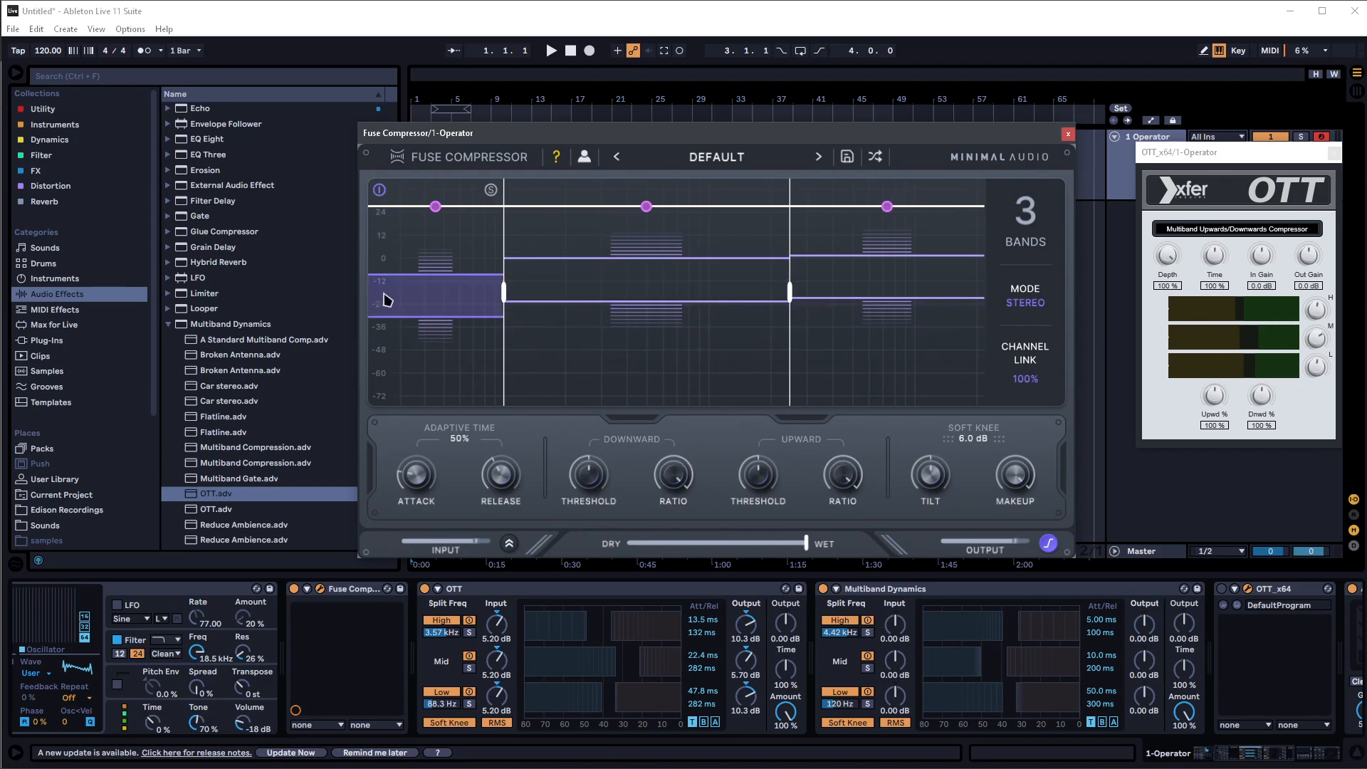
pyautogui.moveTo(387, 299)
pyautogui.mouseDown()
pyautogui.moveTo(442, 305)
pyautogui.moveTo(442, 327)
pyautogui.moveTo(442, 288)
pyautogui.mouseUp()
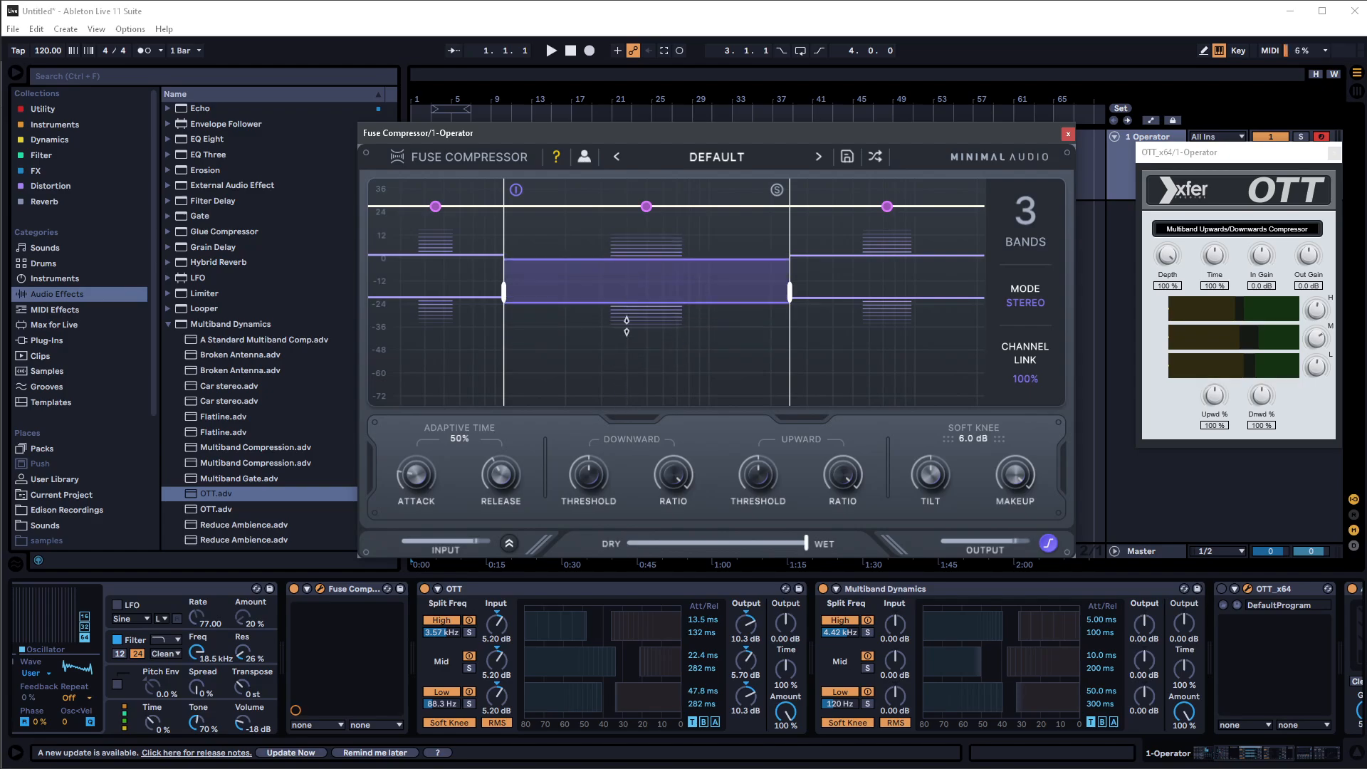
pyautogui.moveTo(627, 326); pyautogui.dragTo(626, 356)
pyautogui.moveTo(913, 256); pyautogui.dragTo(870, 354)
# - Lower the output level of Fuse Compressor's middle band to about -8 dB
pyautogui.moveTo(646, 209)
pyautogui.mouseDown()
pyautogui.moveTo(634, 335)
pyautogui.moveTo(637, 232)
pyautogui.mouseUp()
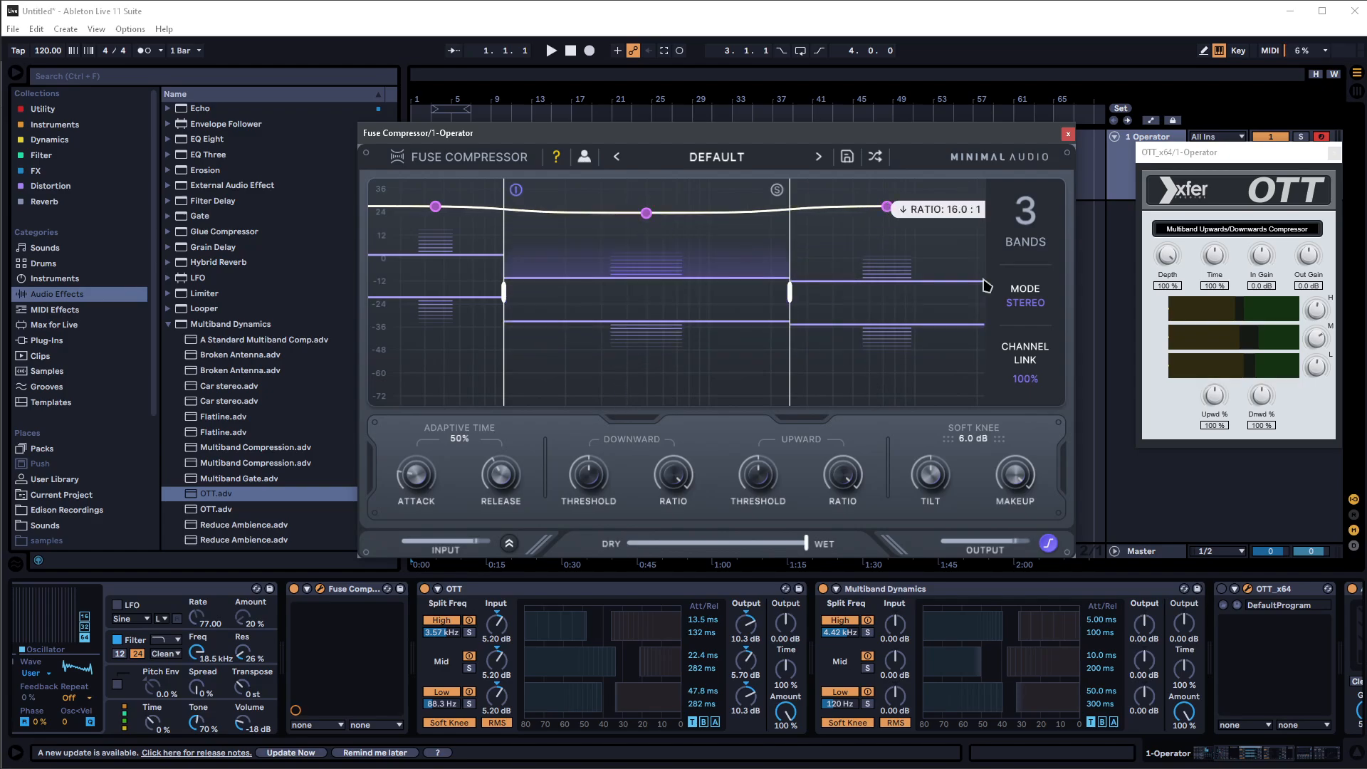
pyautogui.click(1331, 174)
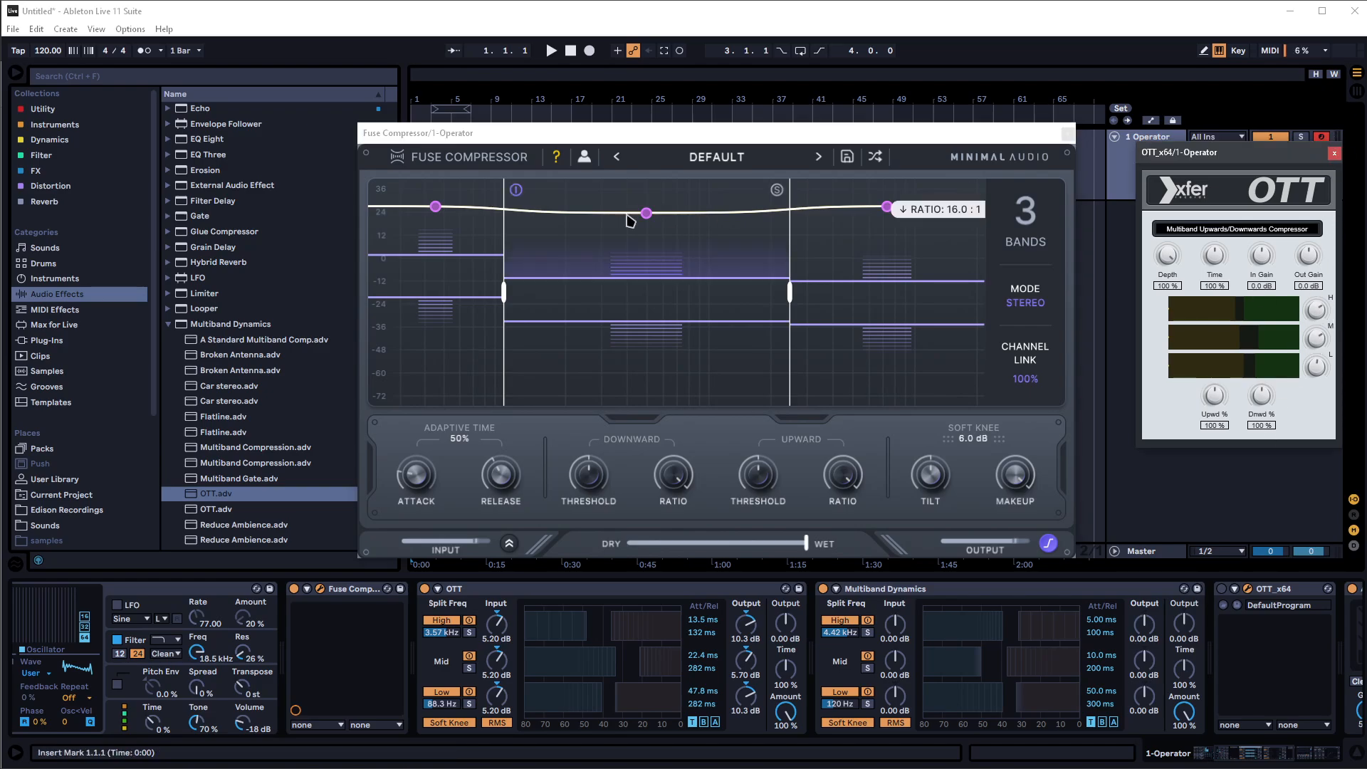
pyautogui.moveTo(646, 217); pyautogui.dragTo(641, 249)
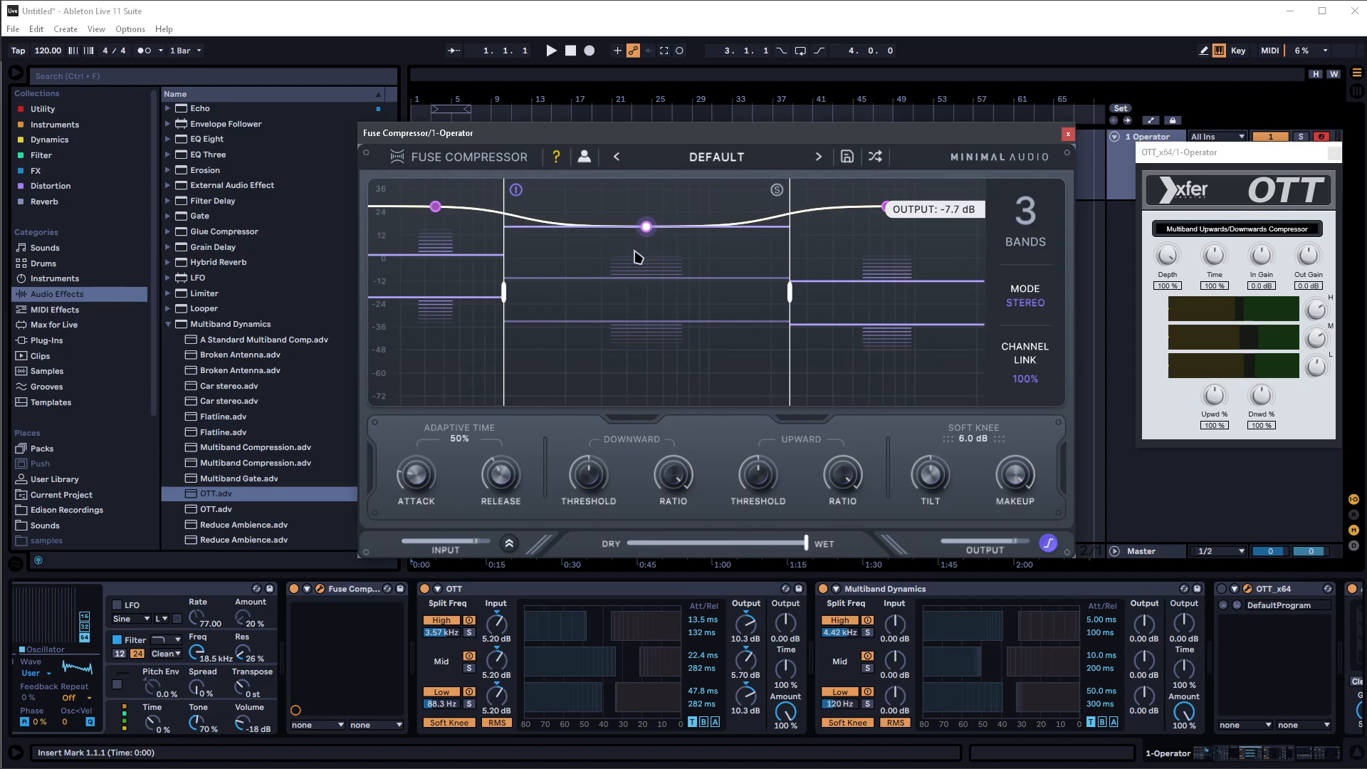
# - Reposition Fuse Compressor's low and middle band threshold ranges, and raise the crossover frequency between these two bands
pyautogui.moveTo(650, 296); pyautogui.dragTo(639, 125)
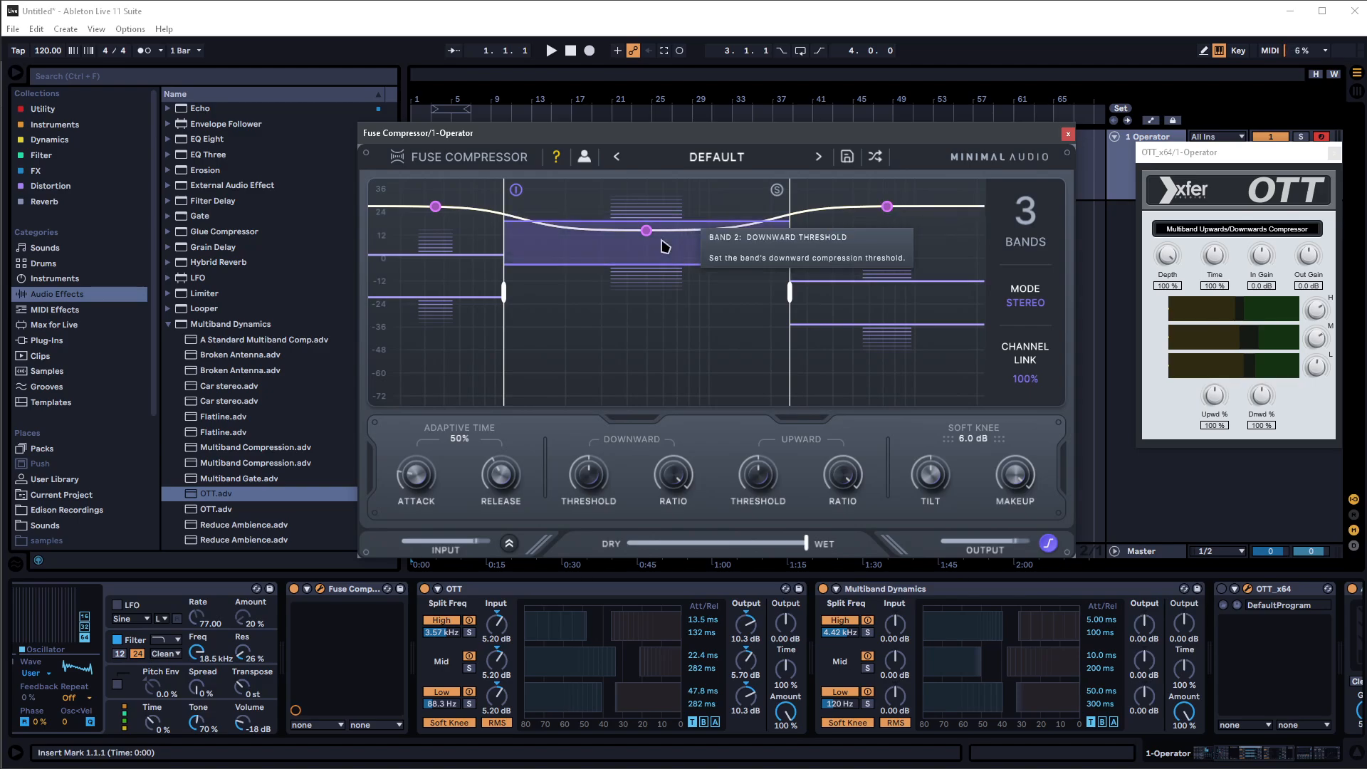
pyautogui.moveTo(574, 238); pyautogui.dragTo(571, 296)
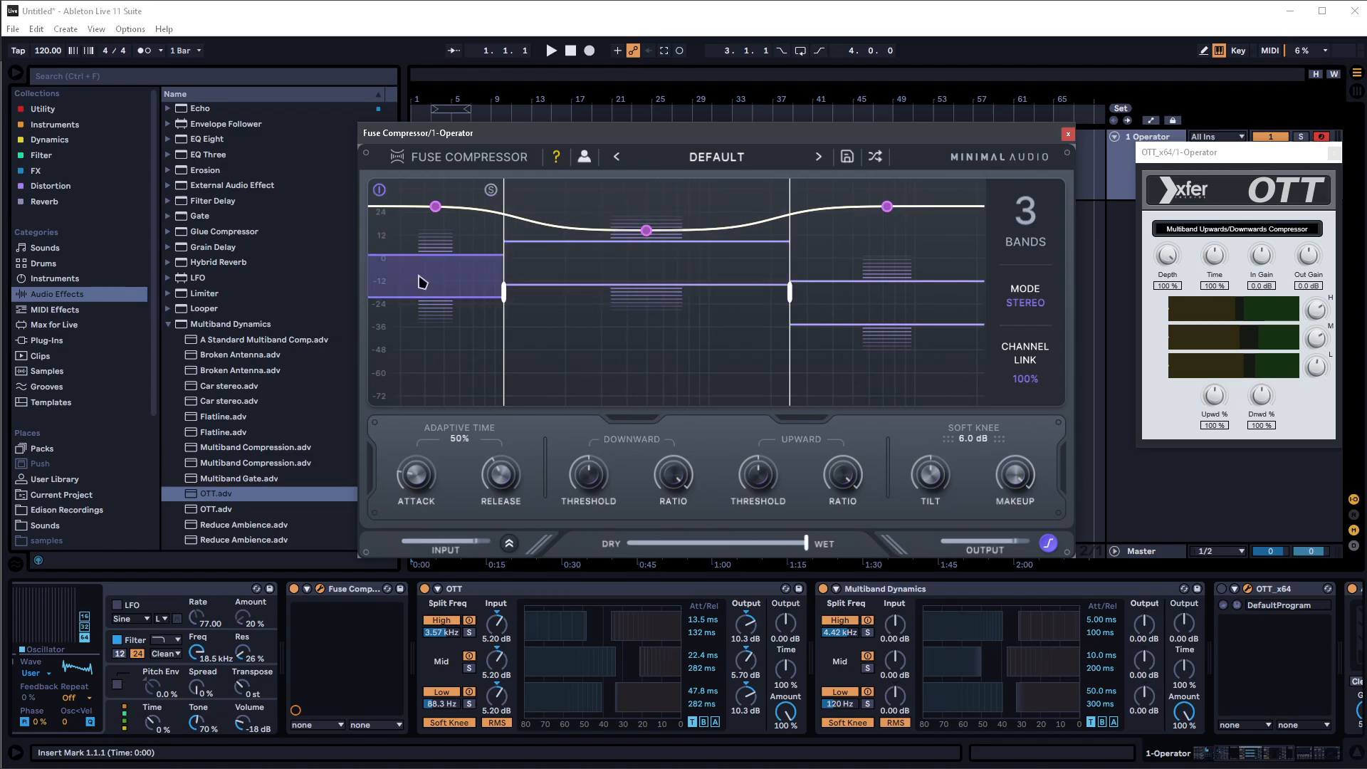
pyautogui.moveTo(460, 281)
pyautogui.mouseDown()
pyautogui.moveTo(446, 248)
pyautogui.moveTo(460, 285)
pyautogui.mouseUp()
pyautogui.moveTo(595, 244); pyautogui.dragTo(617, 305)
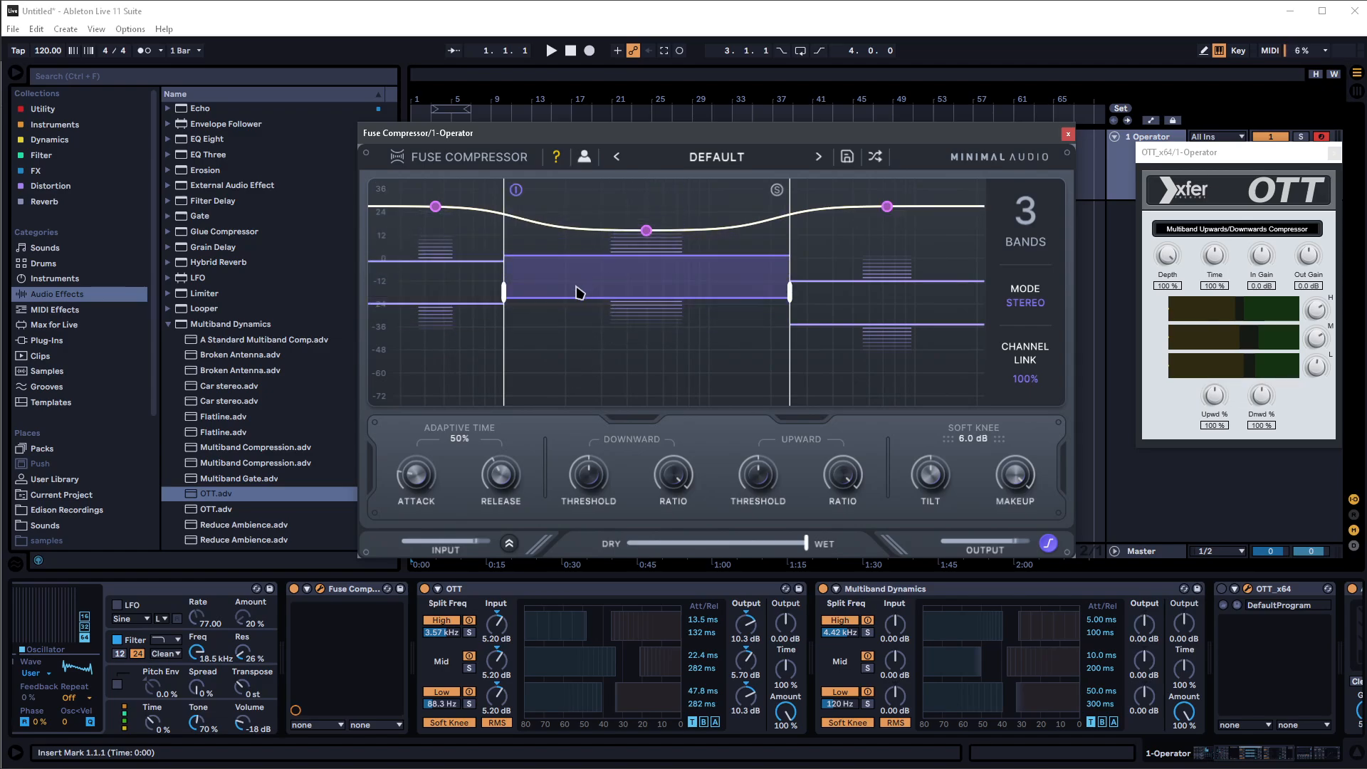
pyautogui.moveTo(497, 293); pyautogui.dragTo(601, 293)
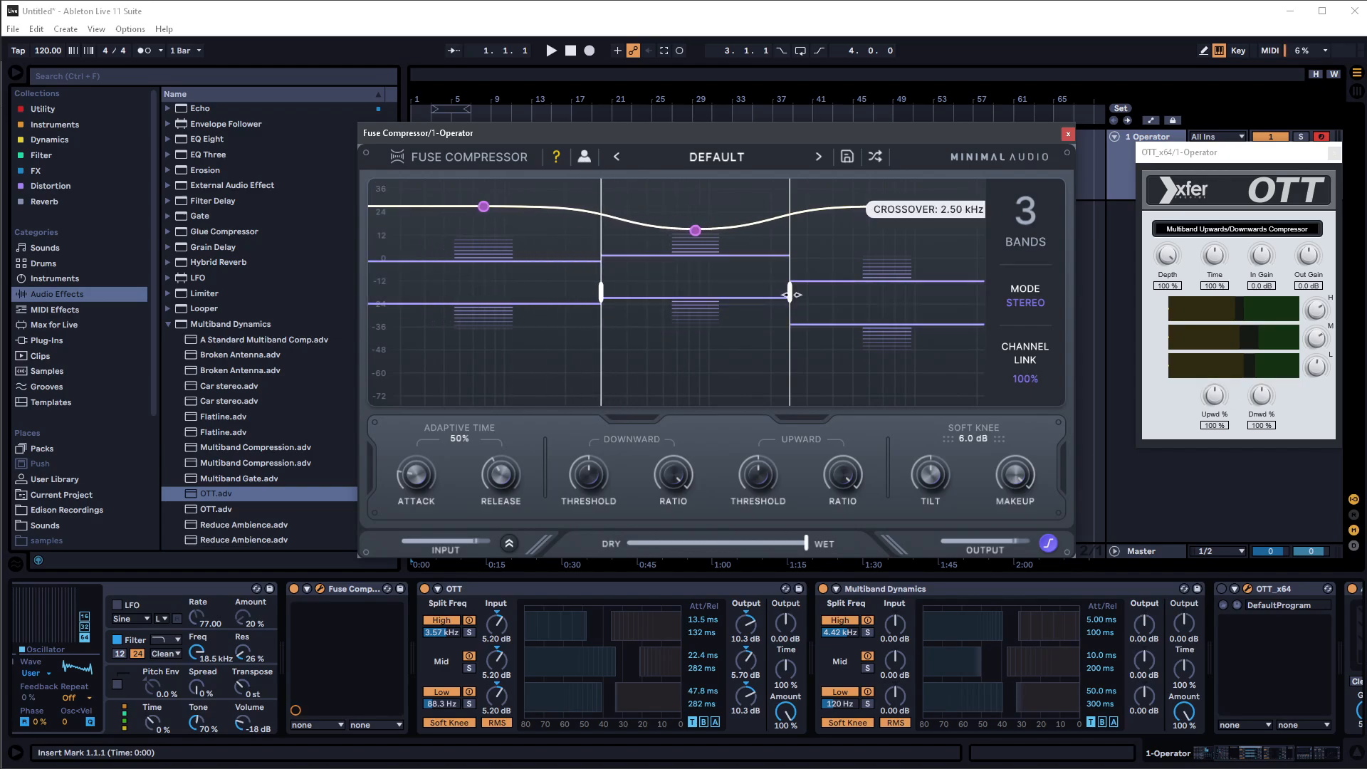
# - Raise Fuse Compressor's crossover frequency between the middle and high bands, and set the number of bands to 6
pyautogui.moveTo(789, 293); pyautogui.dragTo(880, 294)
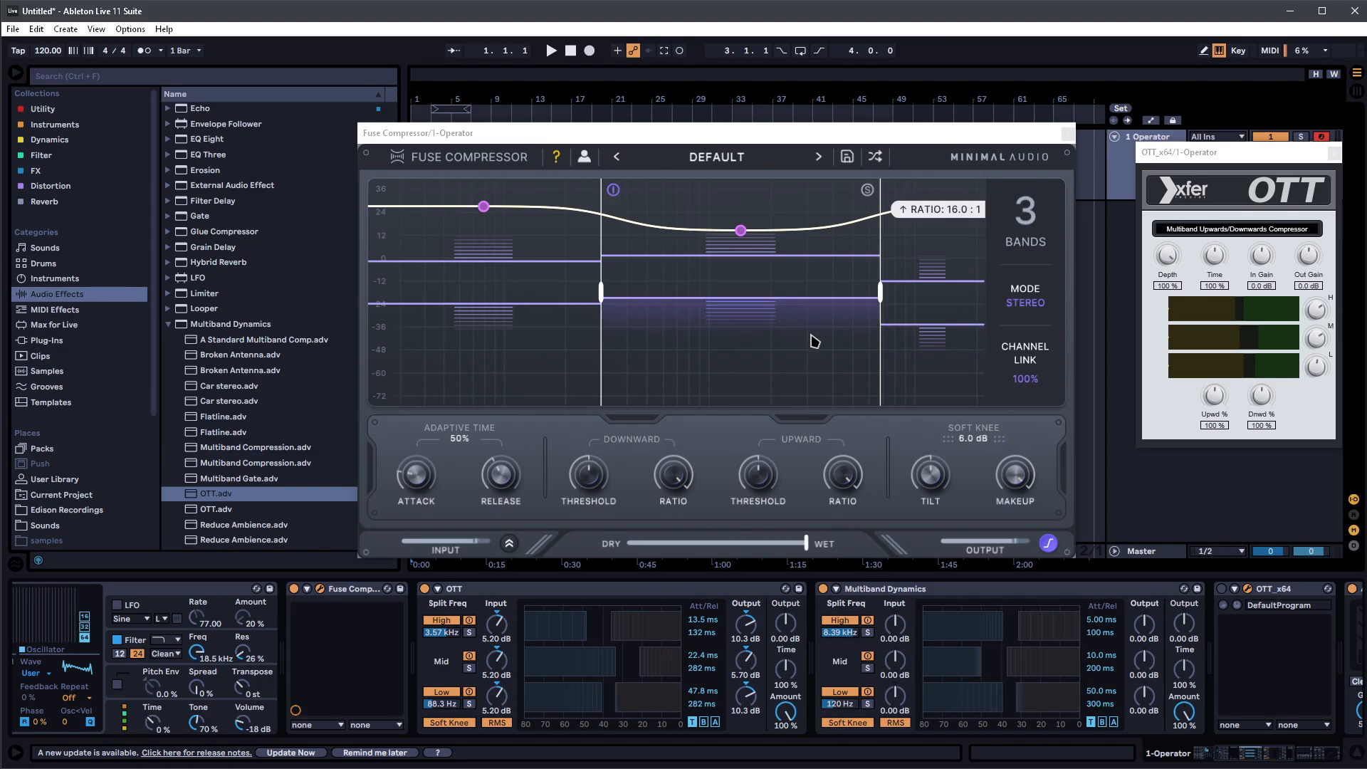
pyautogui.click(1026, 228)
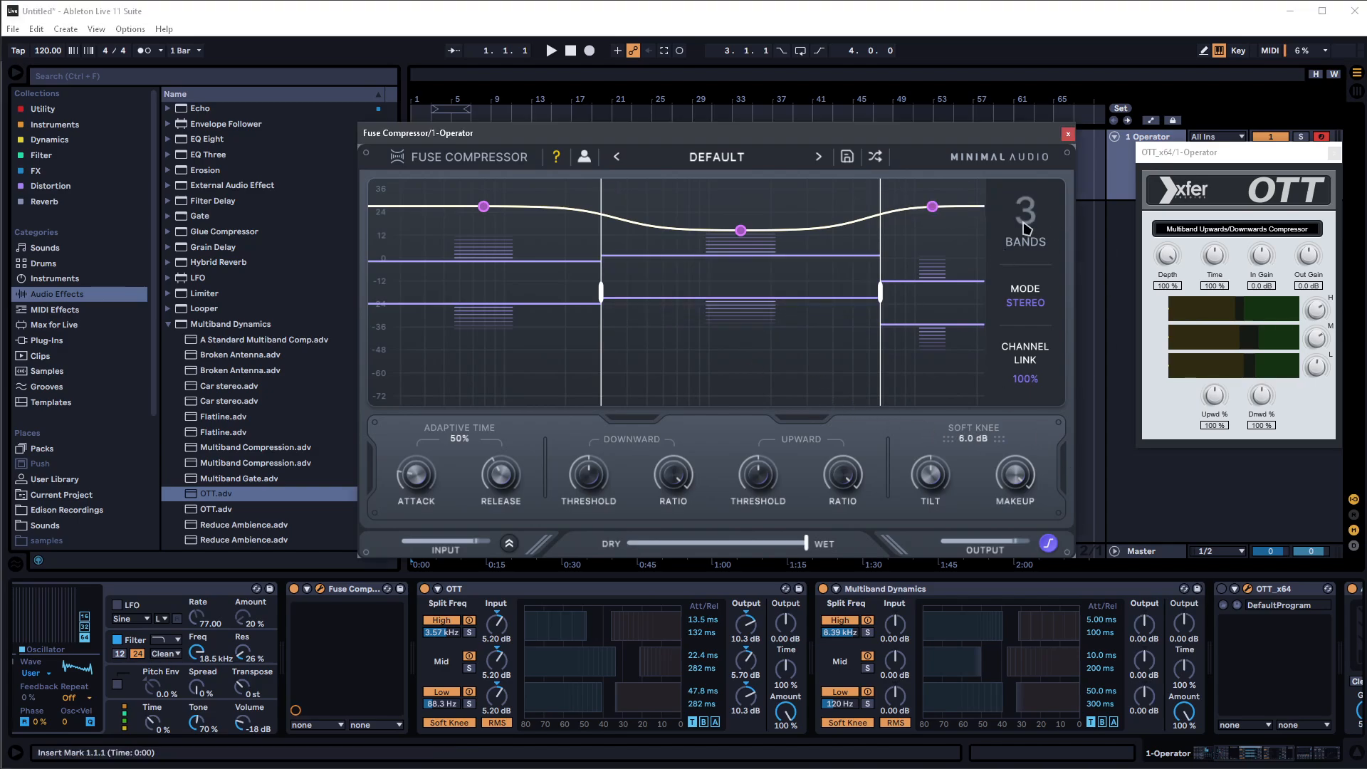
pyautogui.click(1026, 245)
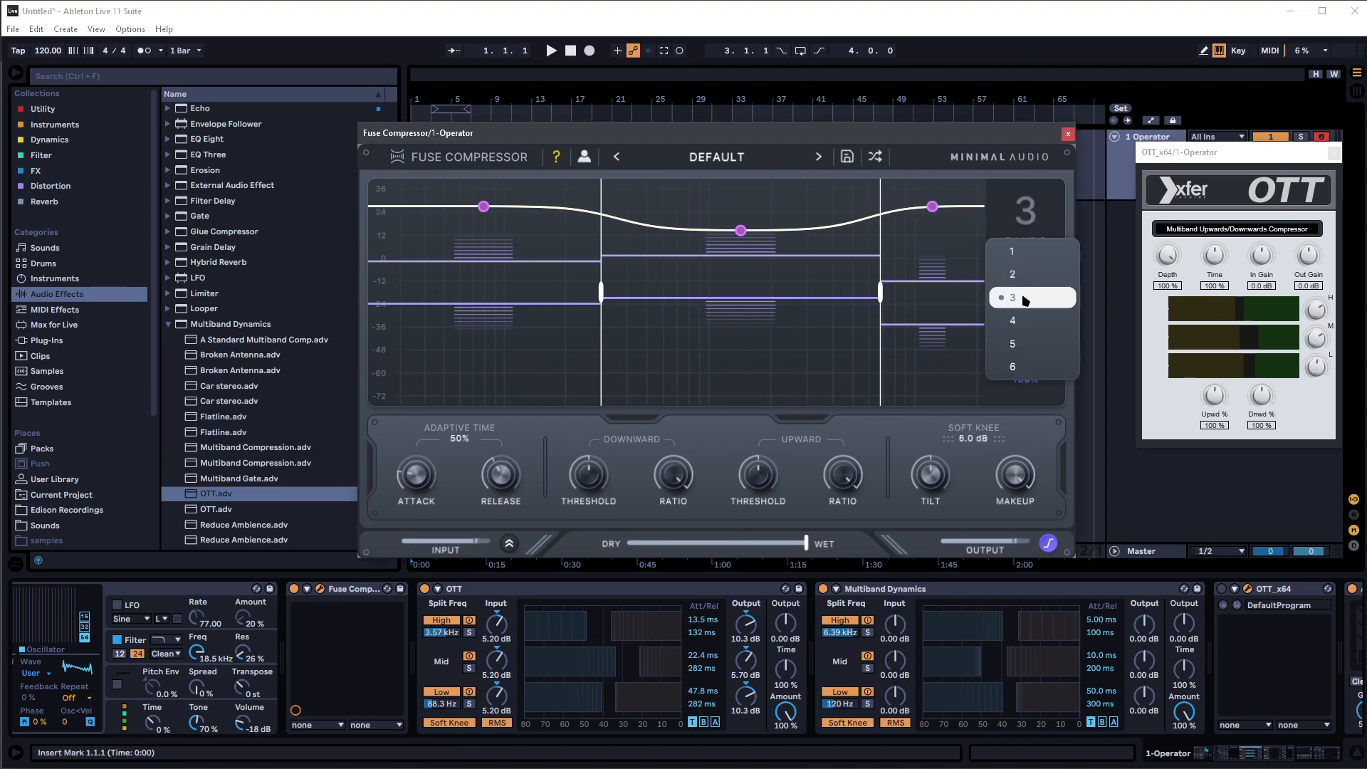
pyautogui.click(1012, 366)
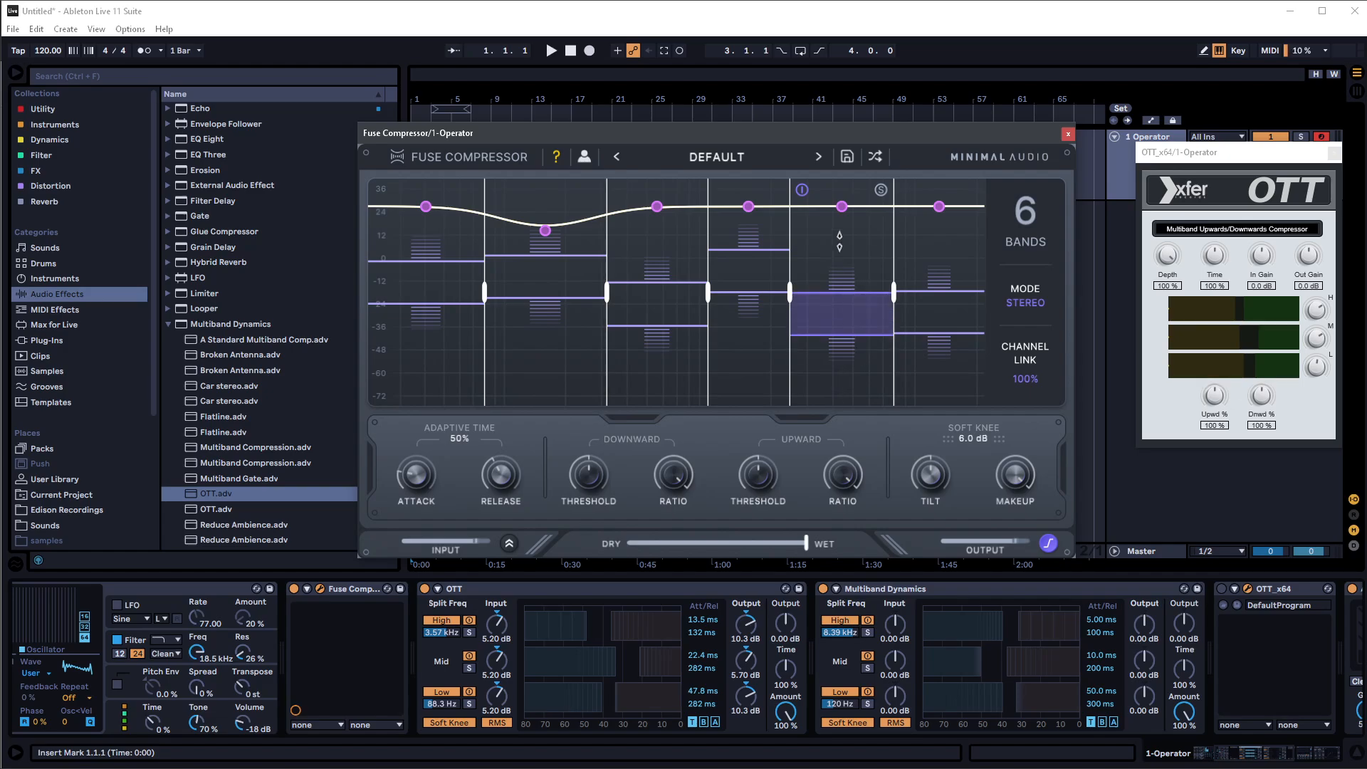
# - Lower the threshold ranges of Fuse Compressor's fourth and fifth bands, and switch off its output clipper
pyautogui.moveTo(840, 242); pyautogui.dragTo(821, 364)
pyautogui.moveTo(746, 282); pyautogui.dragTo(745, 372)
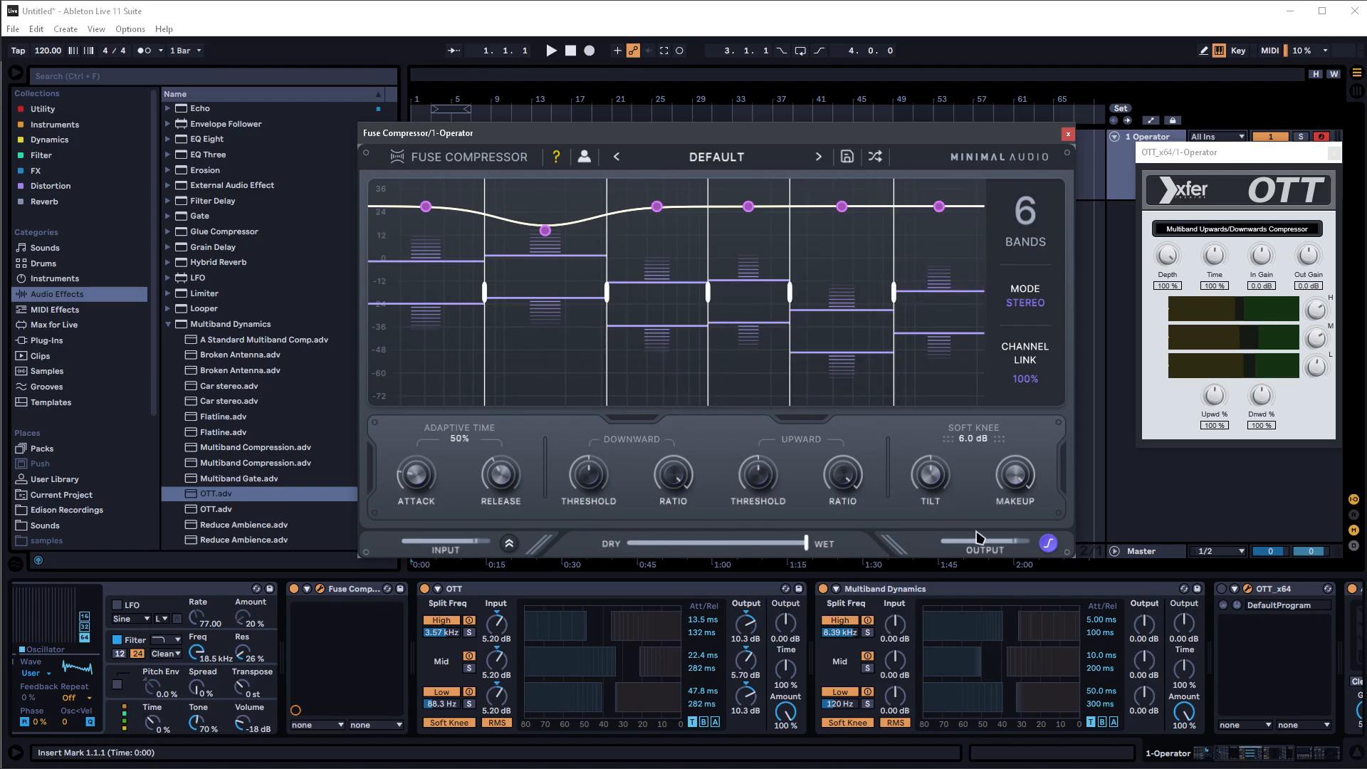
pyautogui.click(1048, 545)
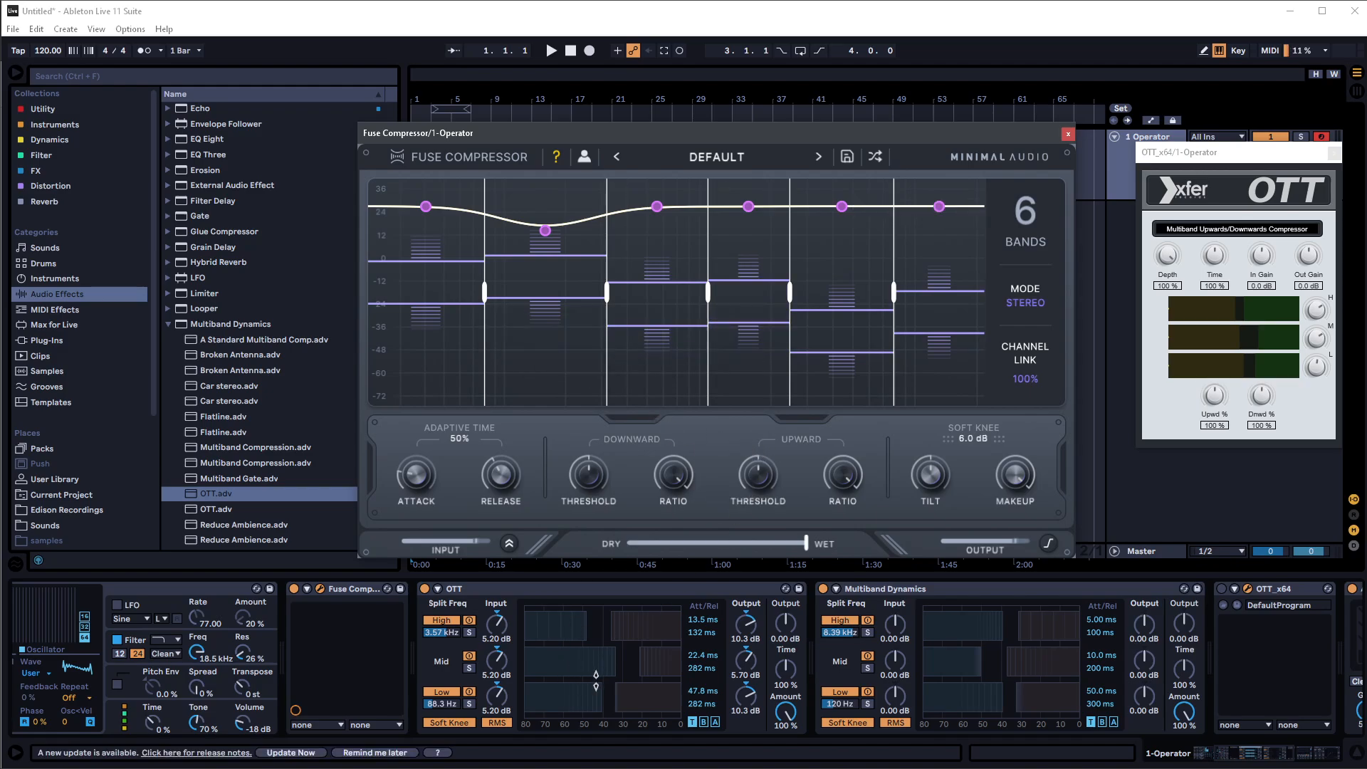
# - Raise the threshold ranges of Fuse Compressor's third and fifth bands, and slightly lower the third band's output level
pyautogui.hscroll(3, 761, 693)
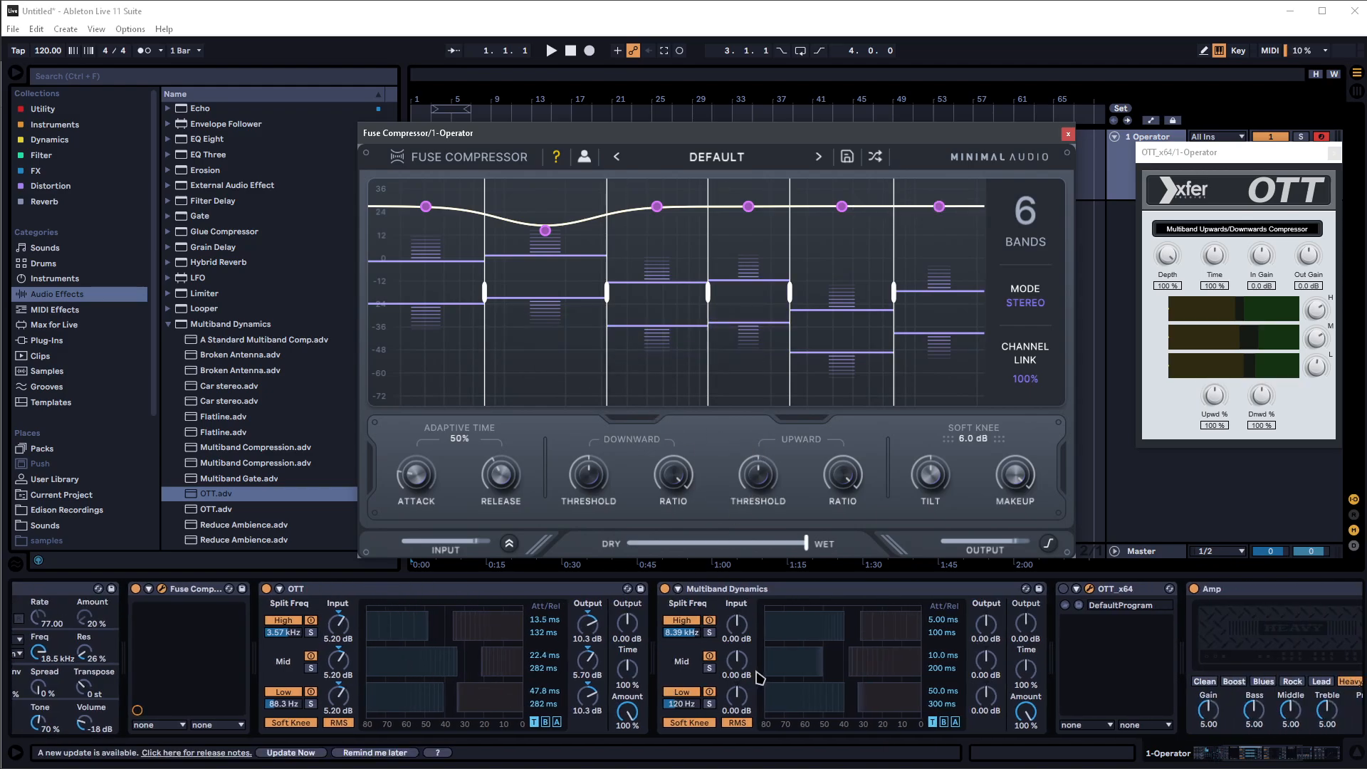
pyautogui.hscroll(4, 760, 676)
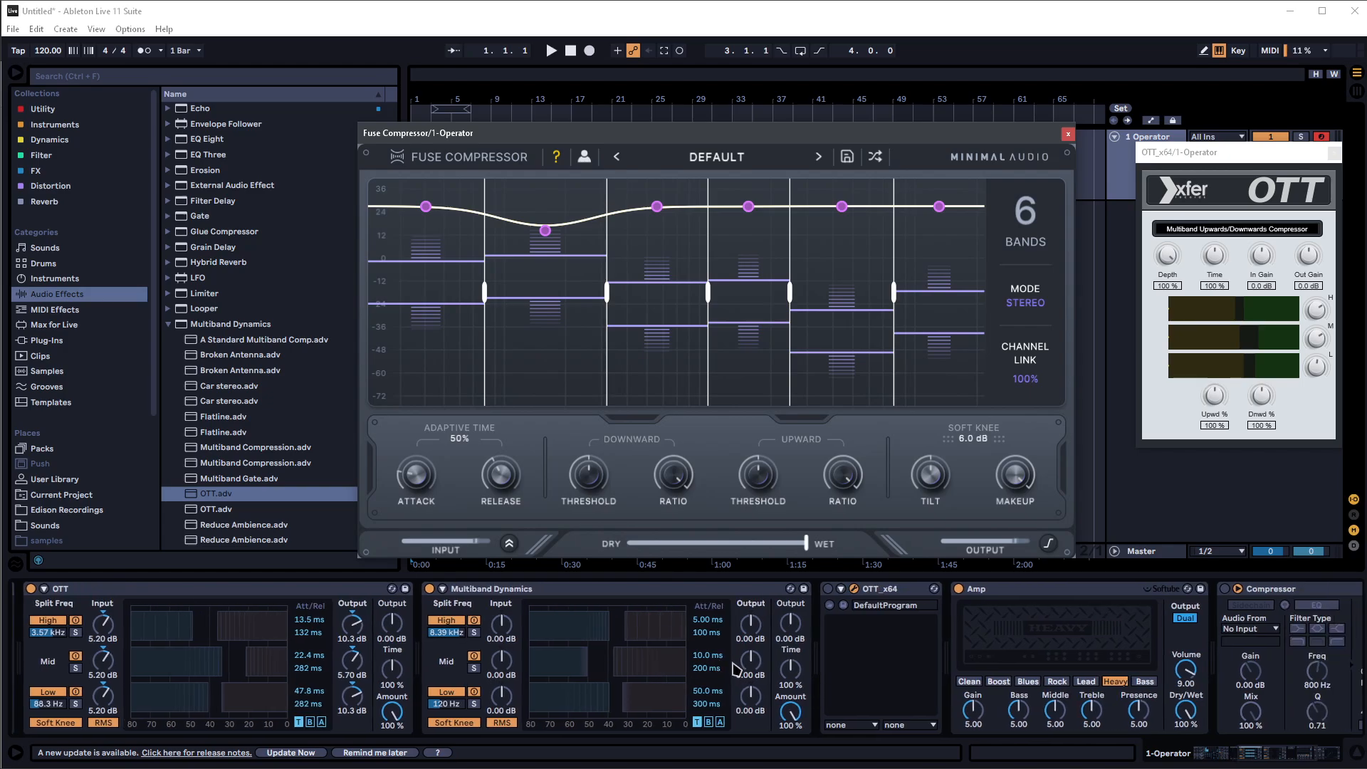
pyautogui.moveTo(856, 304)
pyautogui.hscroll(-4, 768, 675)
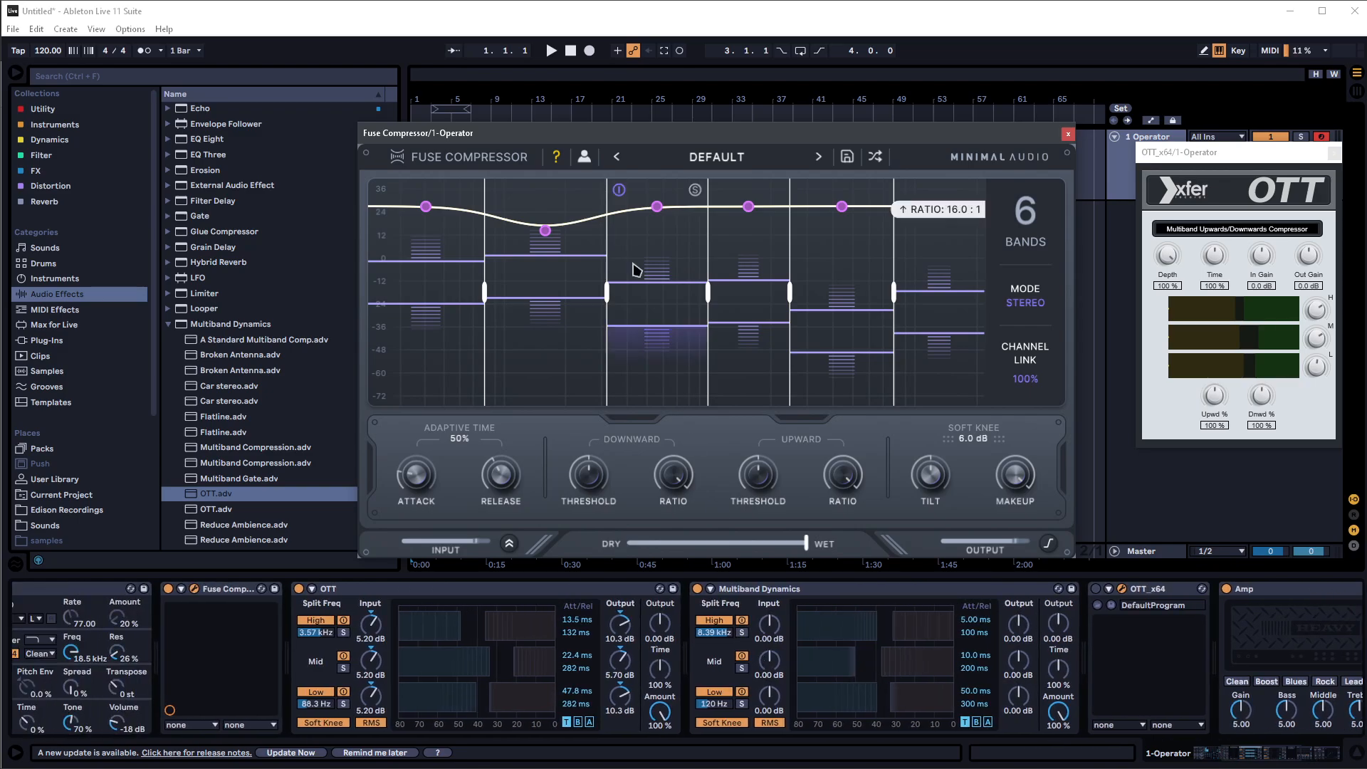
pyautogui.moveTo(684, 291); pyautogui.dragTo(656, 251)
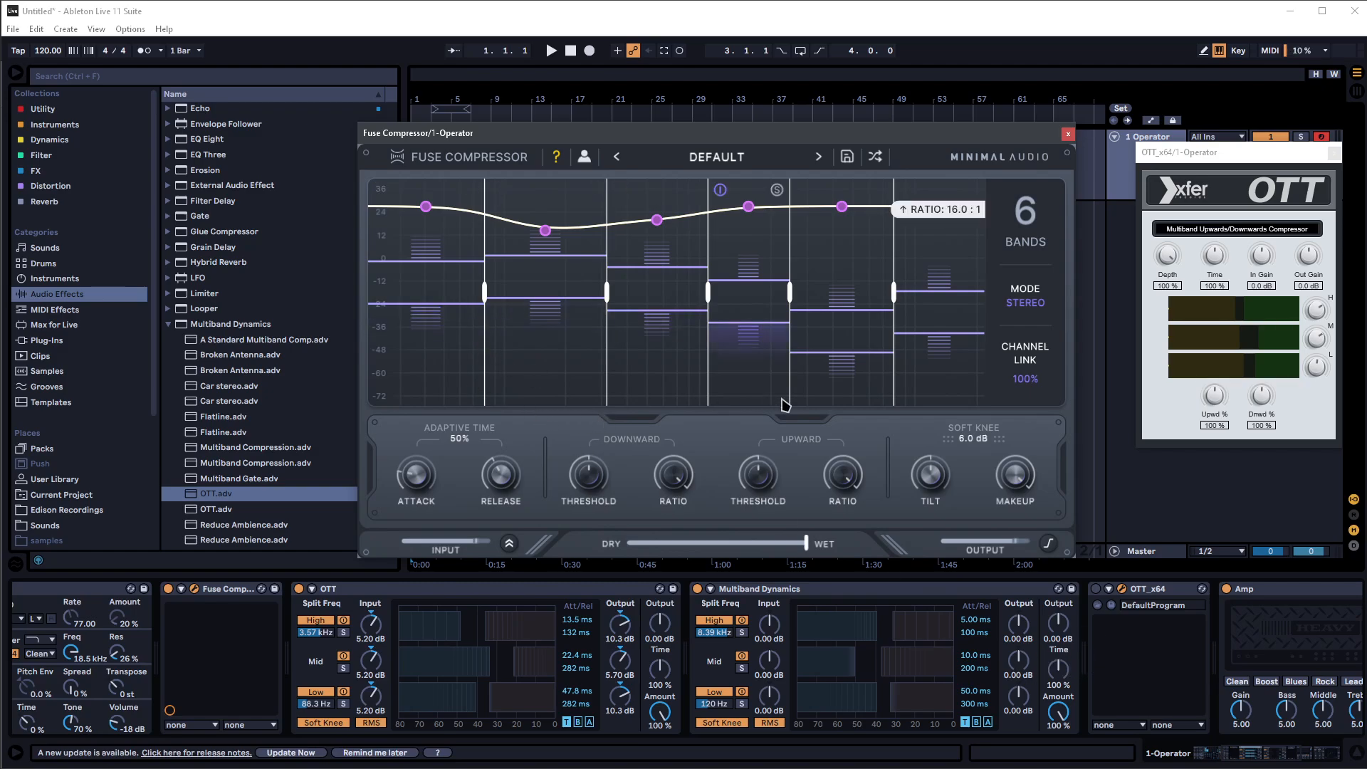
pyautogui.moveTo(822, 336); pyautogui.dragTo(824, 250)
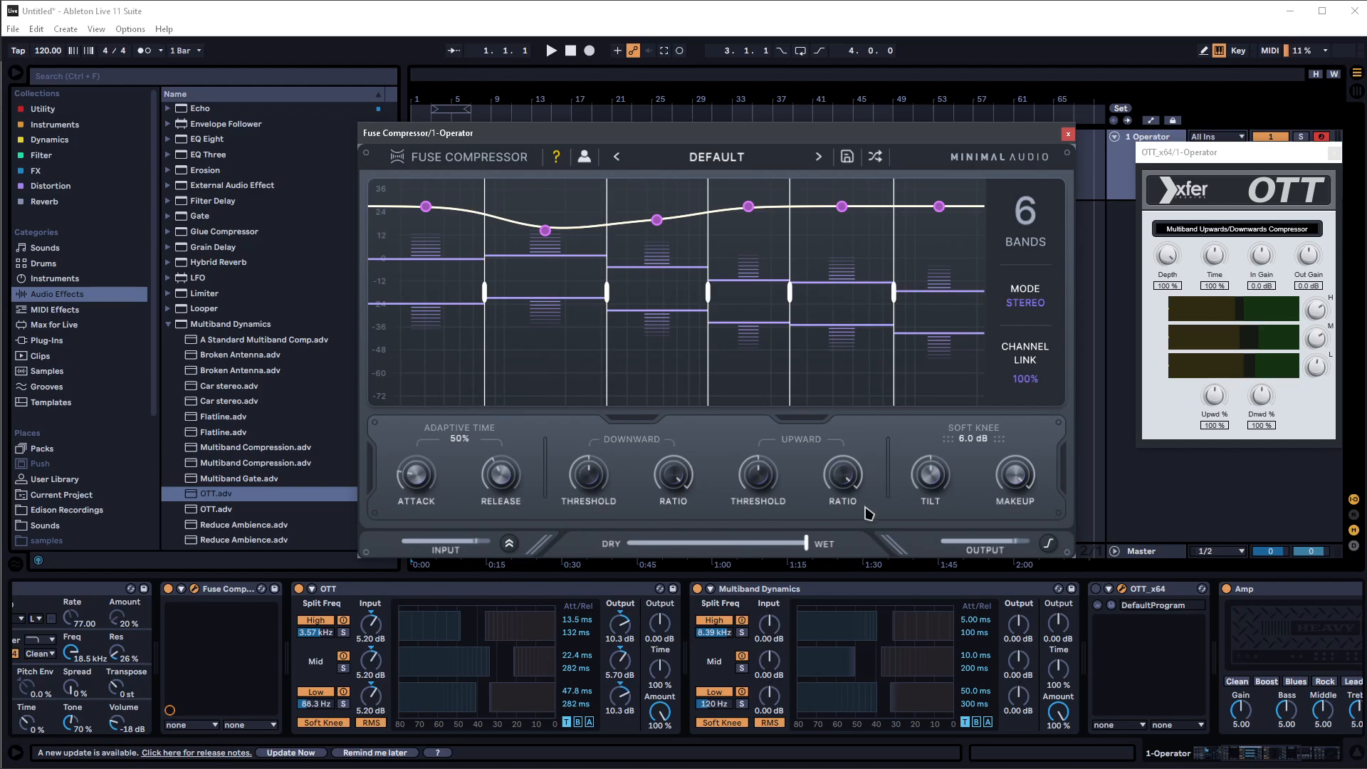
# - Delete every effect that follows Operator in the track's device chain
pyautogui.click(238, 590)
pyautogui.scroll(-2, 476, 602)
pyautogui.scroll(-5, 483, 614)
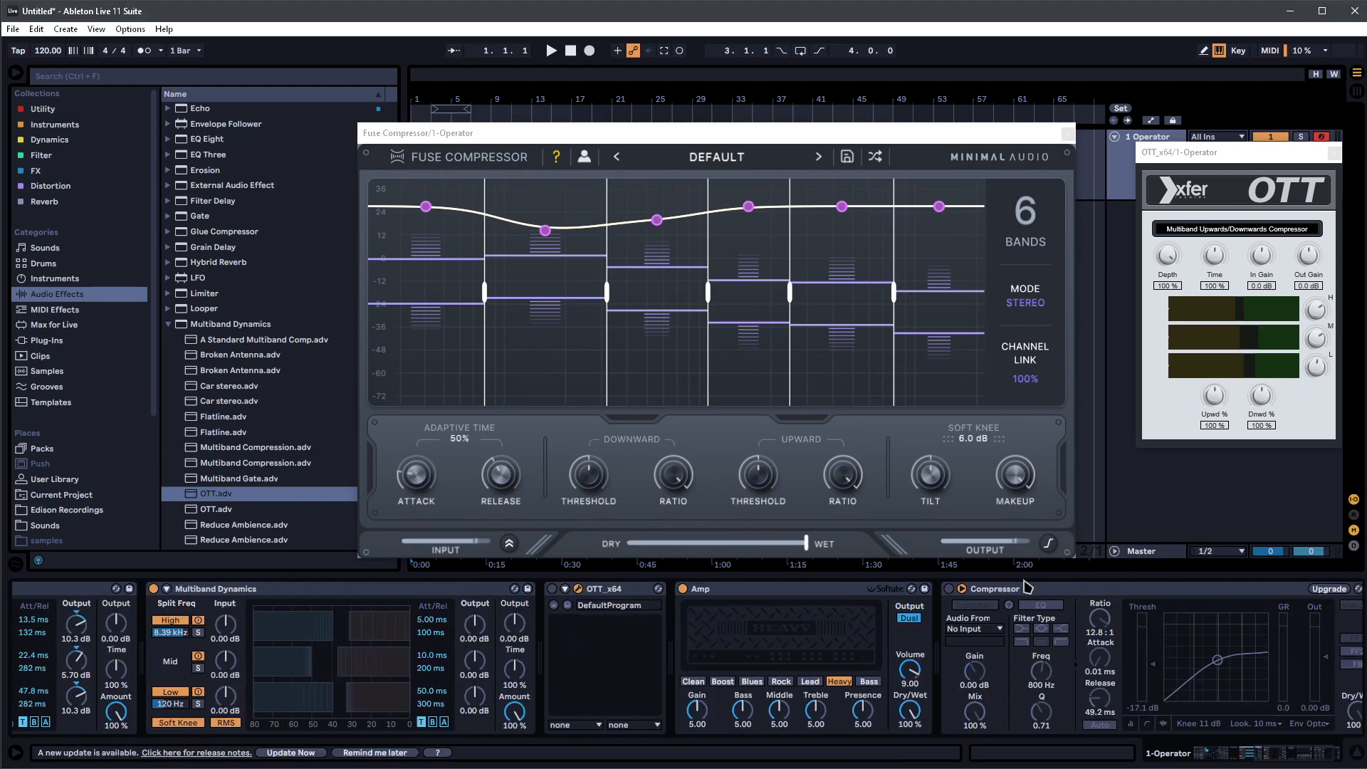
pyautogui.hotkey('ctrl', 'a')
pyautogui.press('Delete')
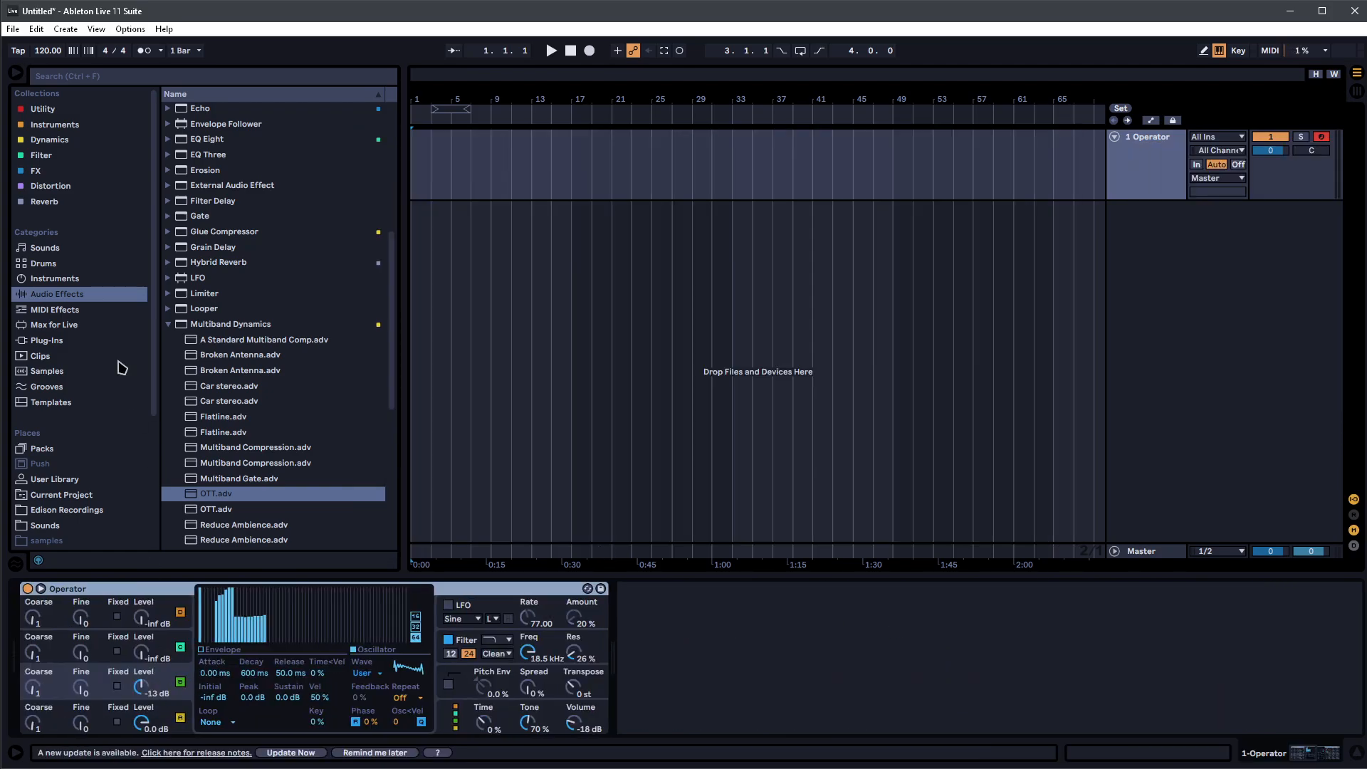
# - Load a fresh default Operator on the track and set its volume to -8.6 dB
pyautogui.click(55, 124)
pyautogui.doubleClick(197, 127)
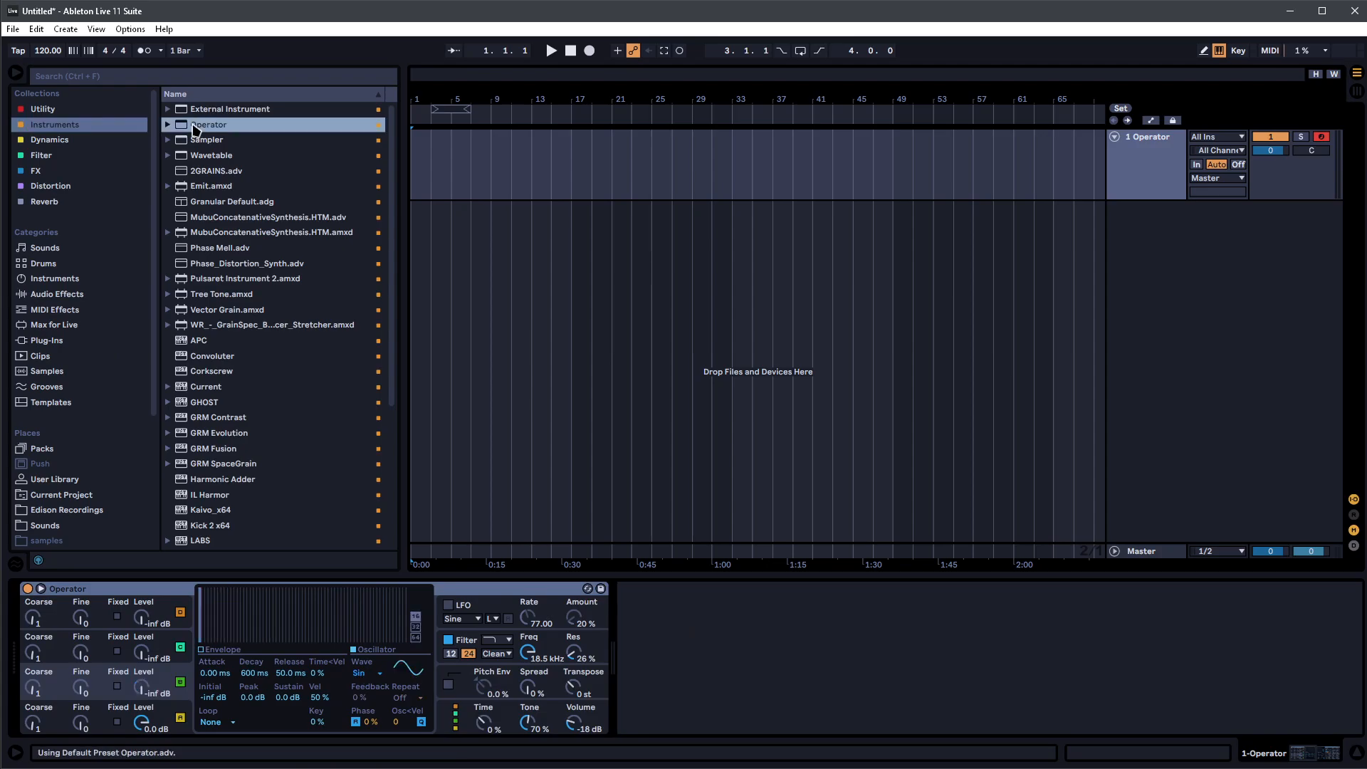
pyautogui.press('a')
pyautogui.moveTo(574, 726); pyautogui.dragTo(574, 721)
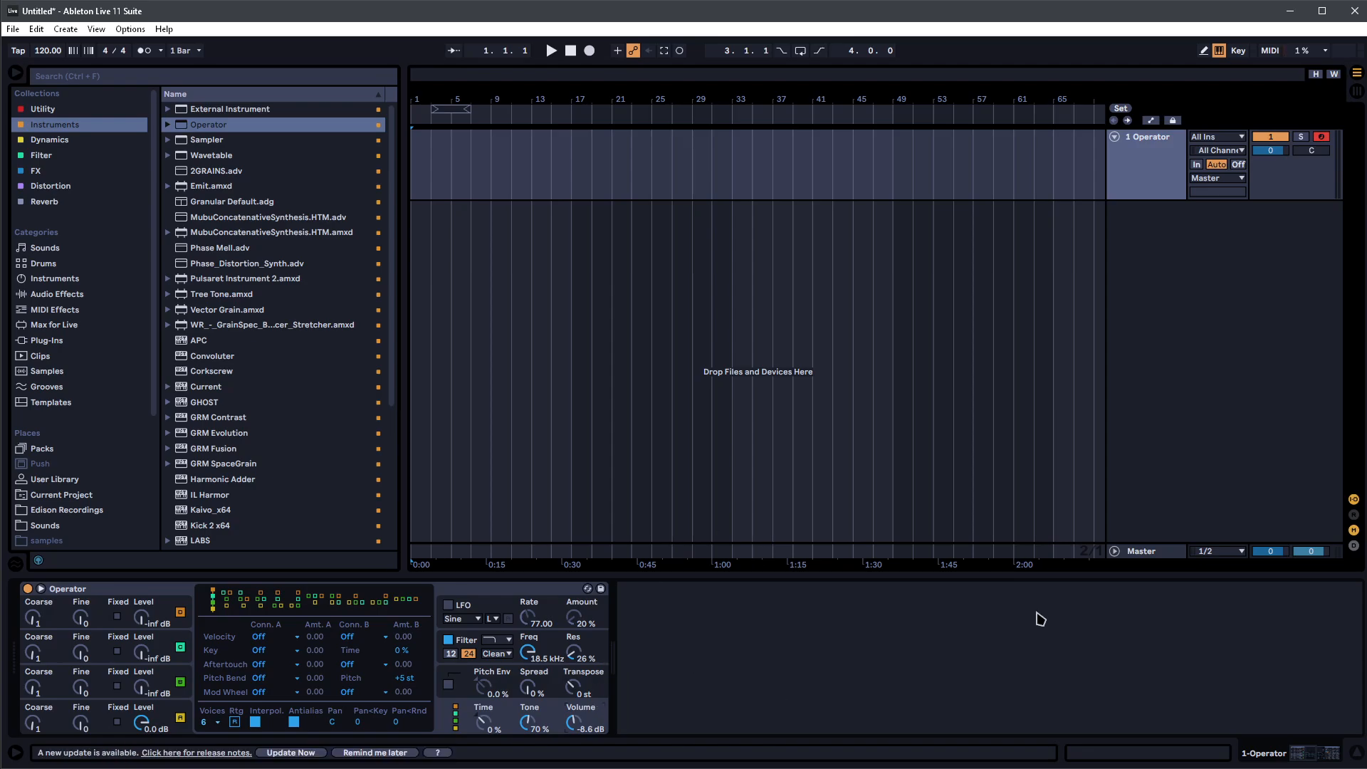
# - Draw custom harmonics for Operator's oscillators A and B, with oscillator B's level set to -13 dB
pyautogui.click(164, 714)
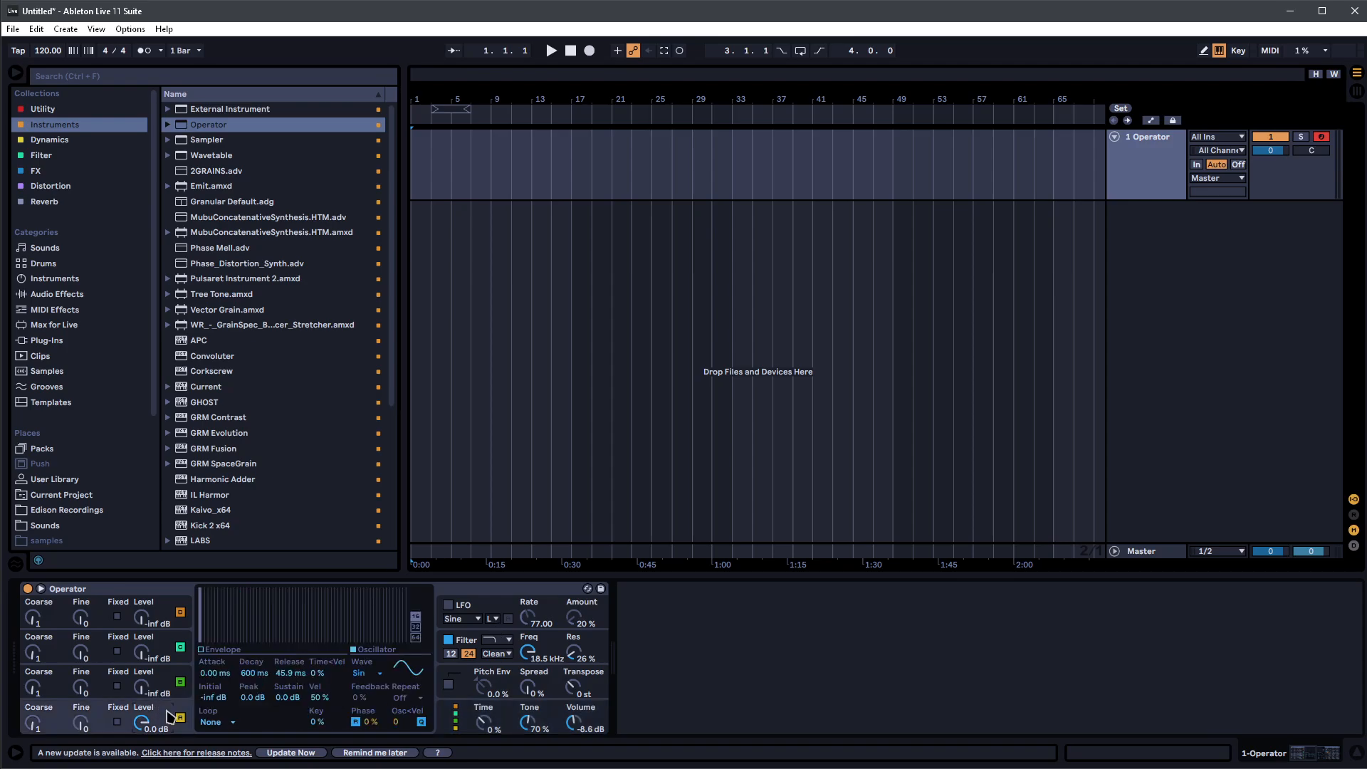
pyautogui.moveTo(217, 624); pyautogui.dragTo(237, 636)
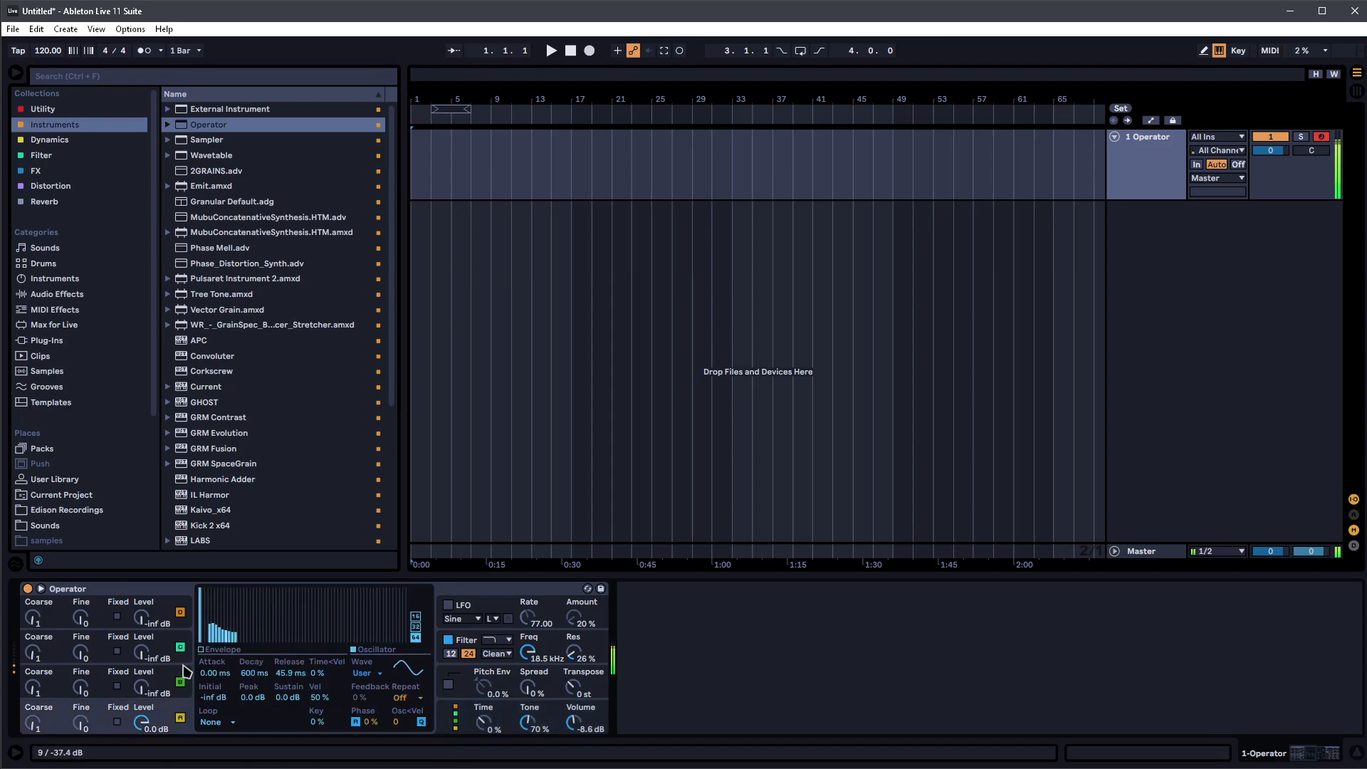
pyautogui.moveTo(141, 689)
pyautogui.mouseDown()
pyautogui.moveTo(141, 650)
pyautogui.moveTo(227, 616)
pyautogui.moveTo(195, 563)
pyautogui.mouseUp()
pyautogui.click(203, 610)
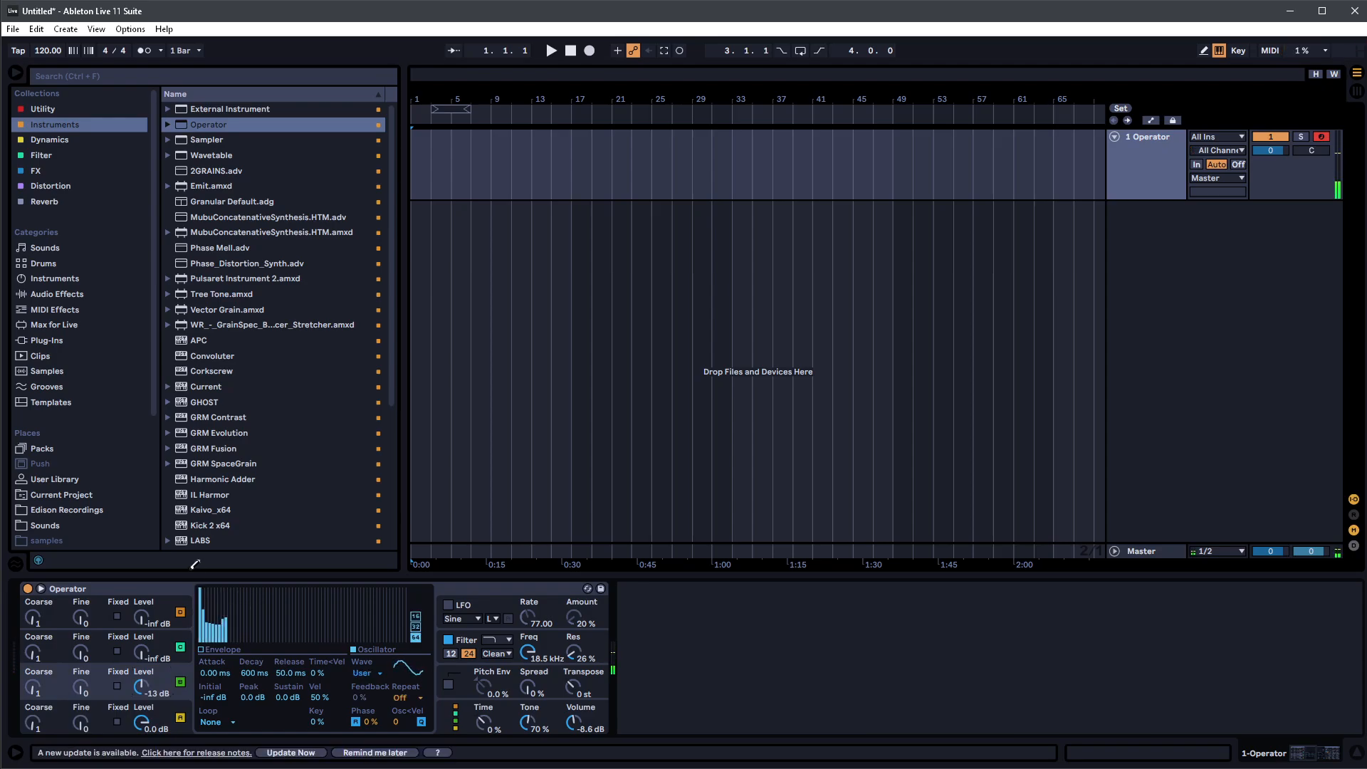
pyautogui.moveTo(226, 621); pyautogui.dragTo(248, 630)
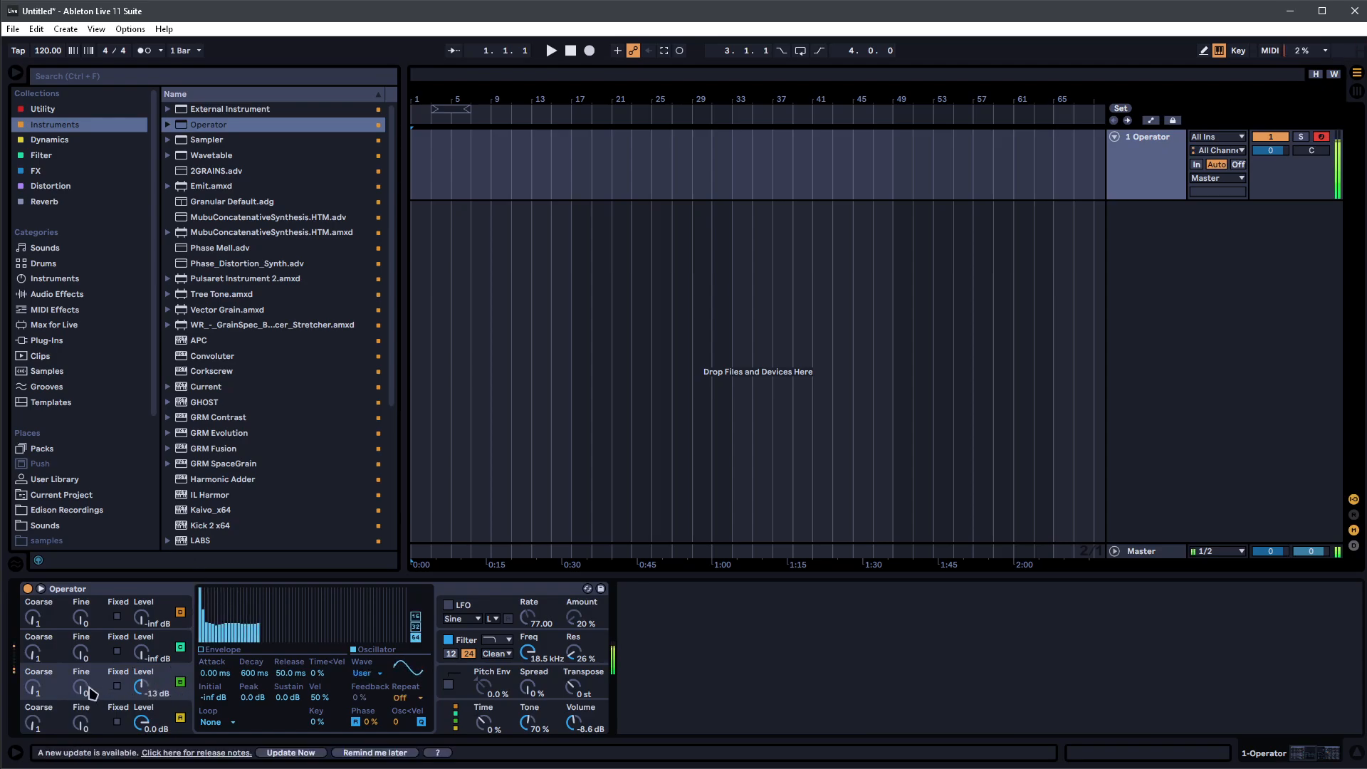
# - Set Operator's oscillator C to -21 dB with fine tuning 13 and custom drawn harmonics, and set oscillator B's level to -19 dB
pyautogui.moveTo(142, 666); pyautogui.dragTo(143, 644)
pyautogui.moveTo(219, 609)
pyautogui.mouseDown()
pyautogui.moveTo(258, 626)
pyautogui.moveTo(216, 639)
pyautogui.moveTo(271, 639)
pyautogui.mouseUp()
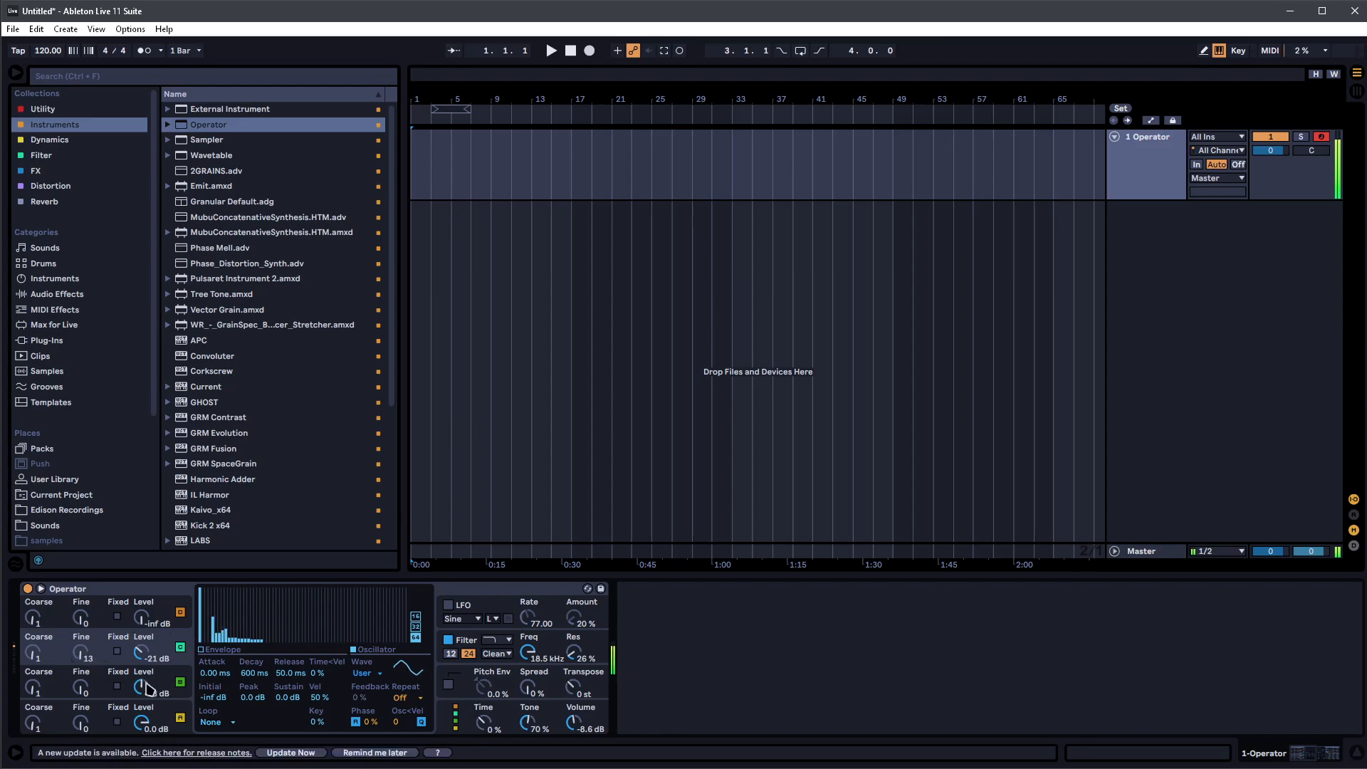
pyautogui.moveTo(141, 686); pyautogui.dragTo(141, 647)
# - Add the default Amp effect after Operator, and insert a Reverb between Operator and Amp
pyautogui.click(64, 278)
pyautogui.click(64, 293)
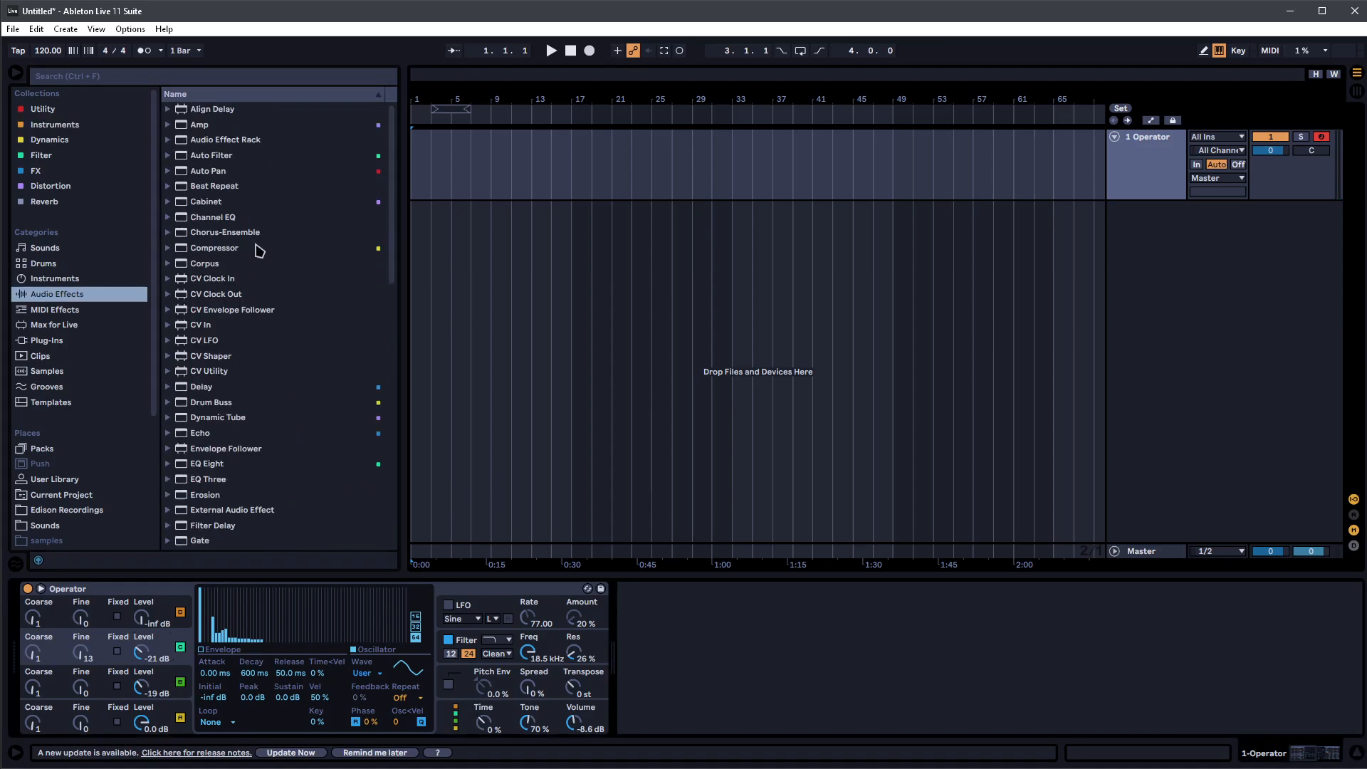
pyautogui.doubleClick(198, 125)
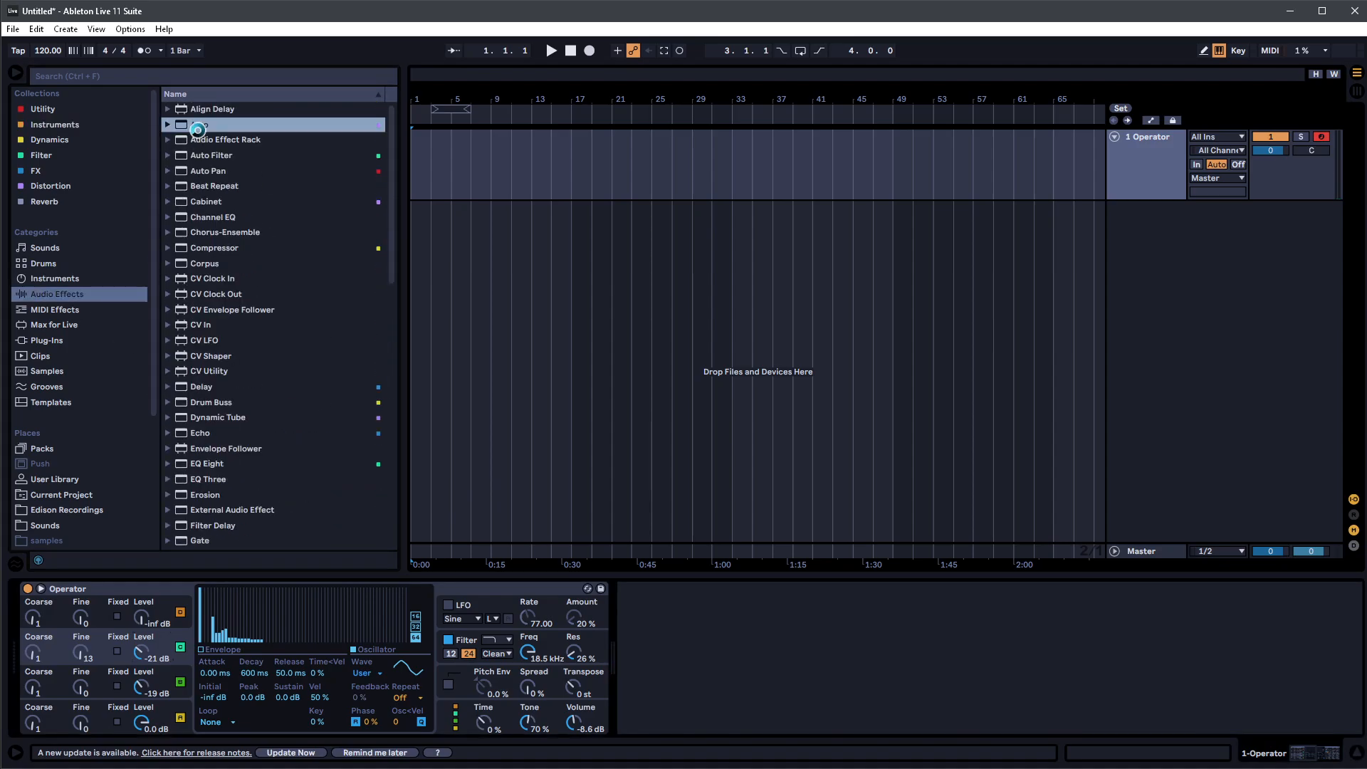
pyautogui.scroll(-10, 269, 473)
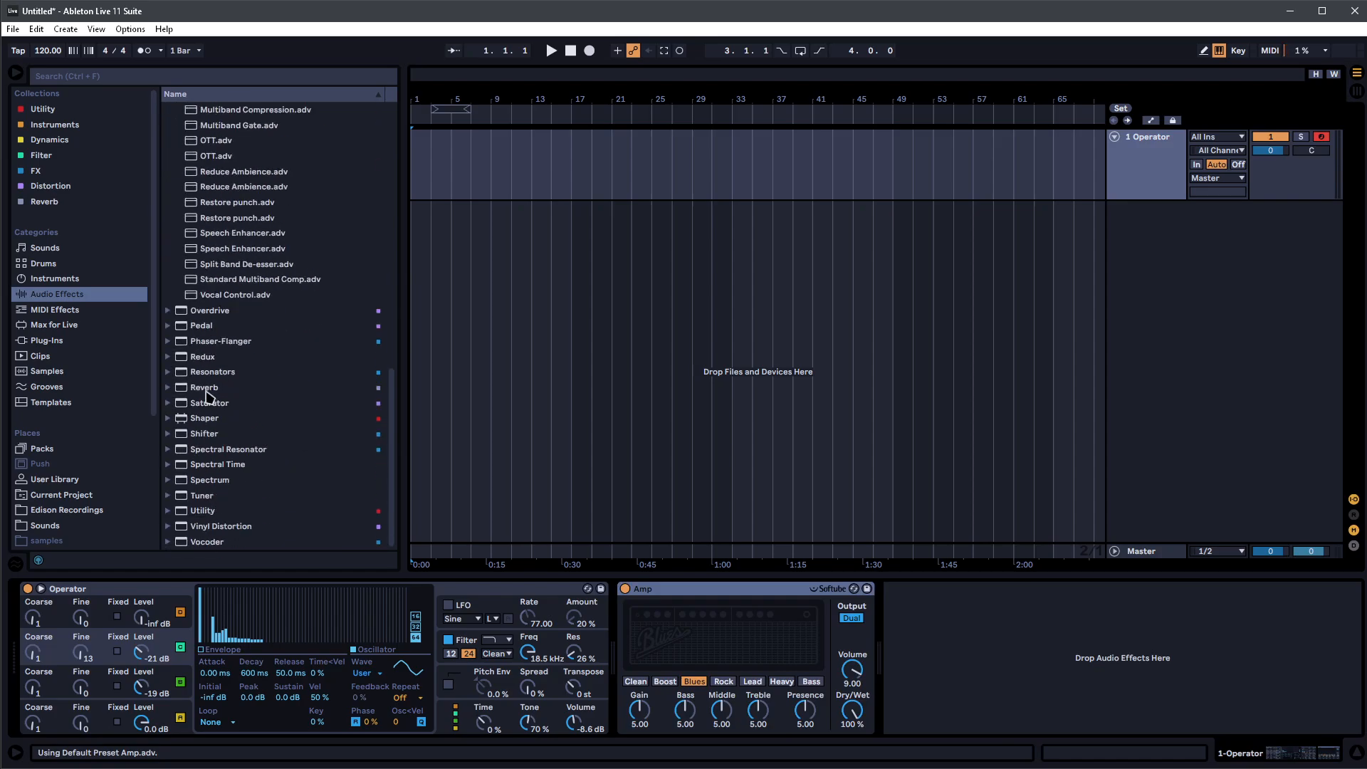
pyautogui.moveTo(207, 390); pyautogui.dragTo(662, 727)
# - Set the Reverb's size to 0.67, its decay to 1.02 s and its dry/wet to 9.5 %
pyautogui.scroll(-1, 962, 722)
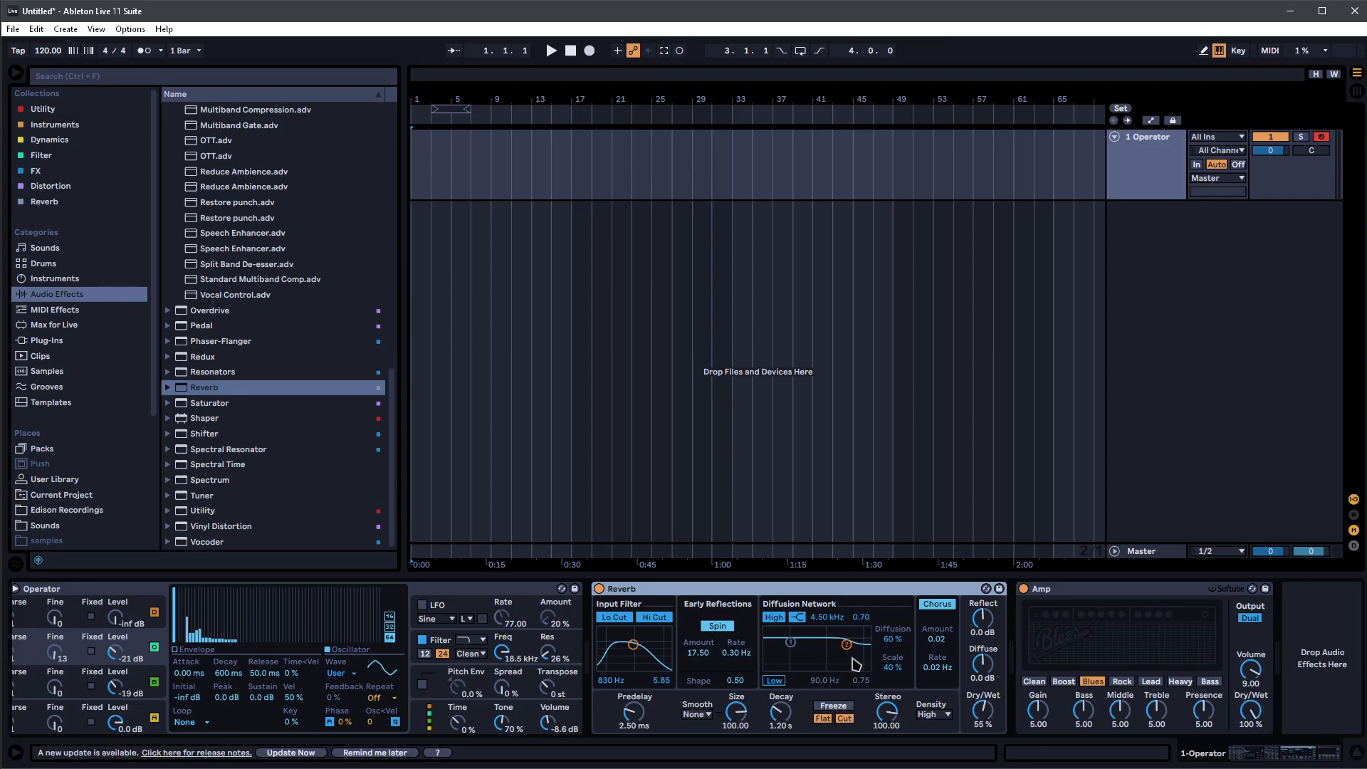
pyautogui.moveTo(736, 711); pyautogui.dragTo(736, 755)
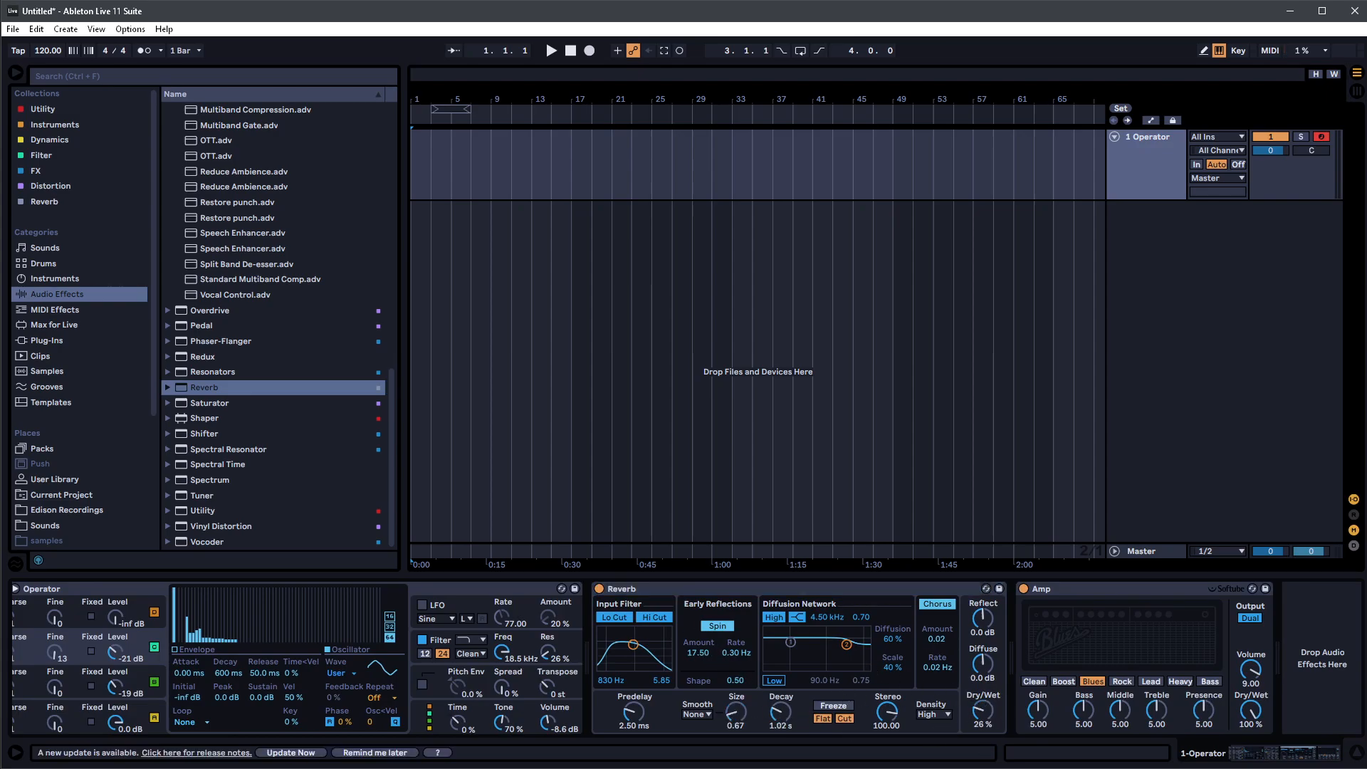
pyautogui.moveTo(983, 710); pyautogui.dragTo(983, 755)
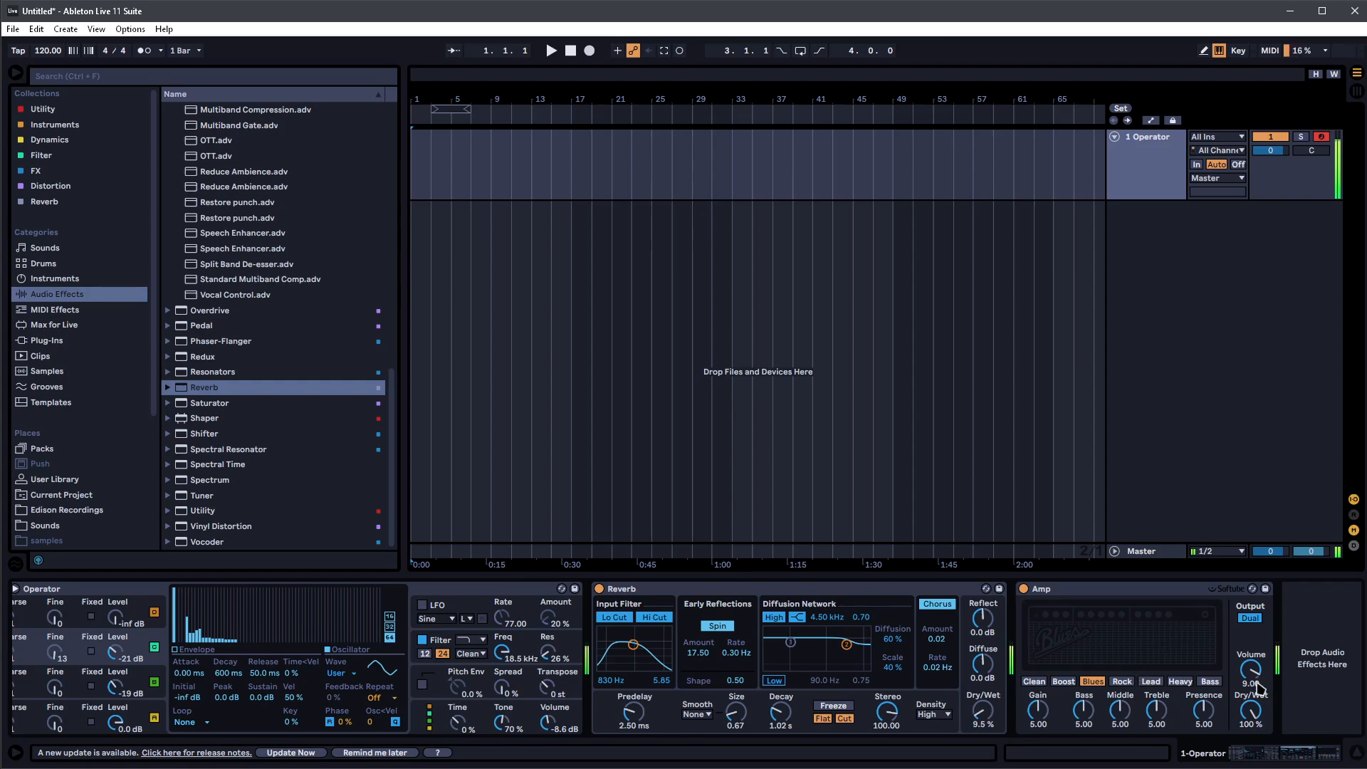
# - Set the Amp's dry/wet to 47.6 % and the Operator track's volume to -2.0 dB
pyautogui.moveTo(1251, 710); pyautogui.dragTo(1252, 738)
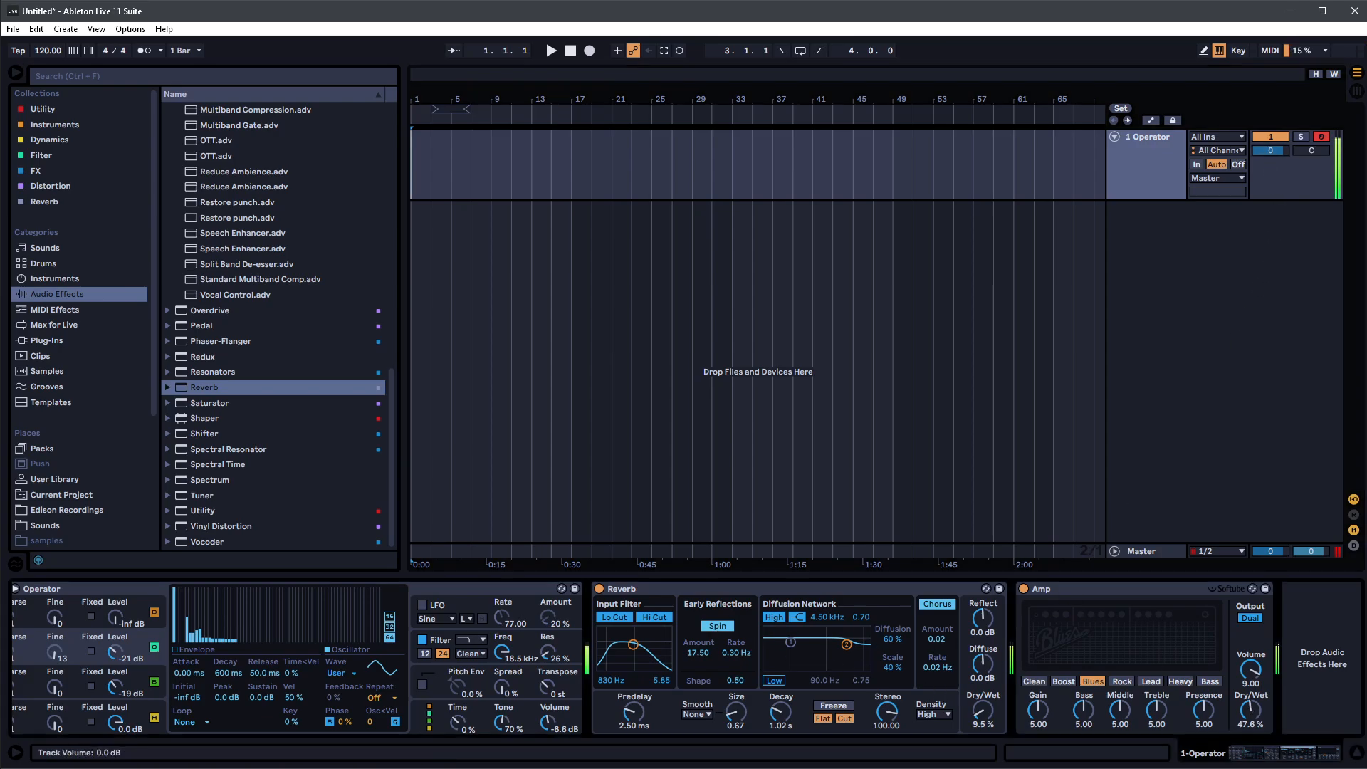
pyautogui.moveTo(1272, 151); pyautogui.dragTo(1271, 167)
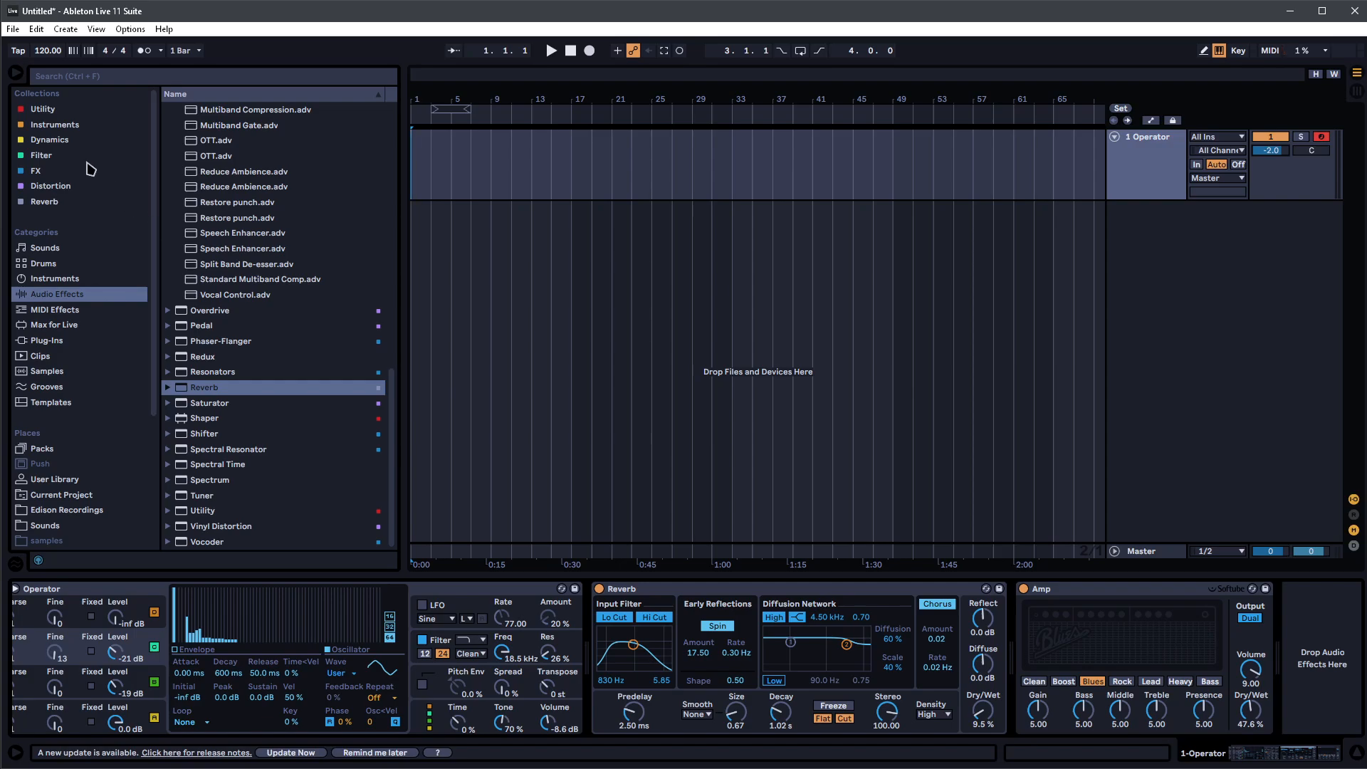
# - Add Fuse Compressor after Amp and shift the threshold ranges of its low, middle and high bands upward
pyautogui.click(64, 145)
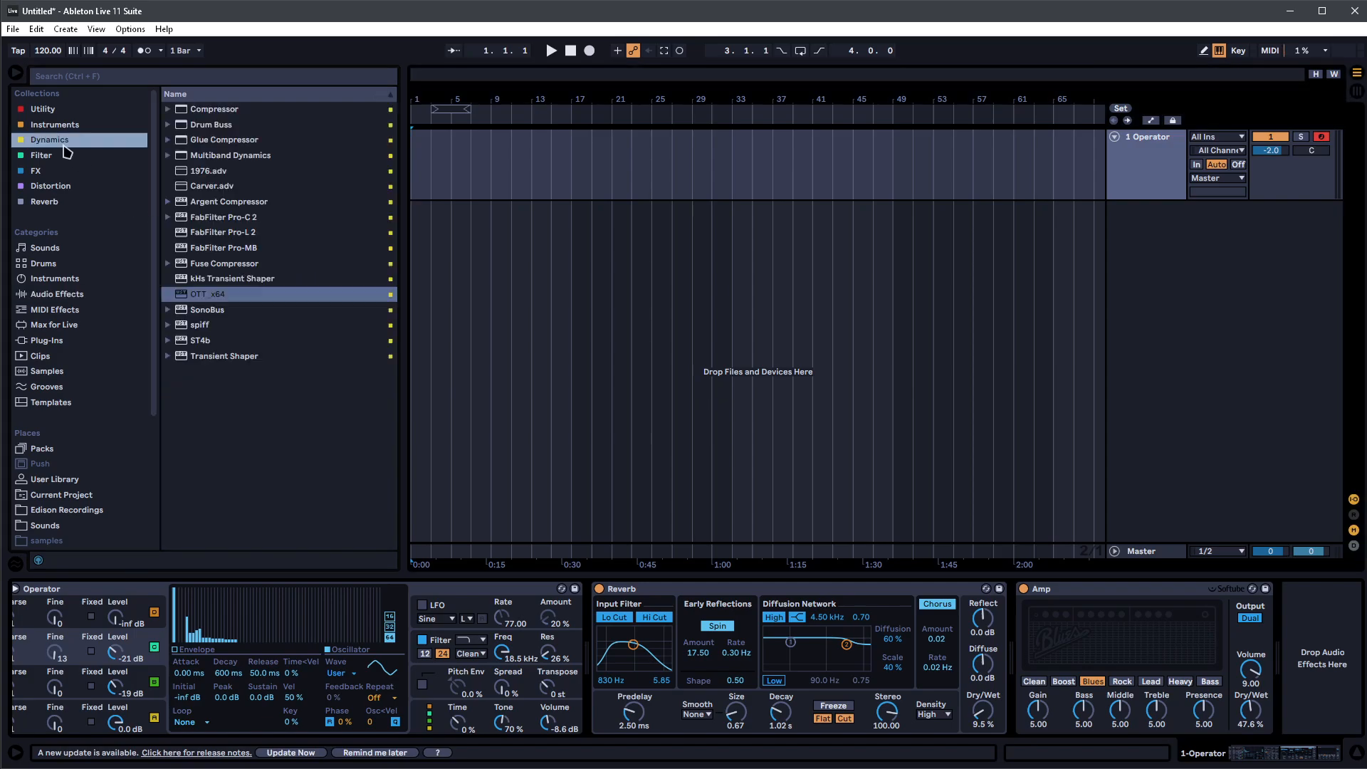
pyautogui.doubleClick(211, 263)
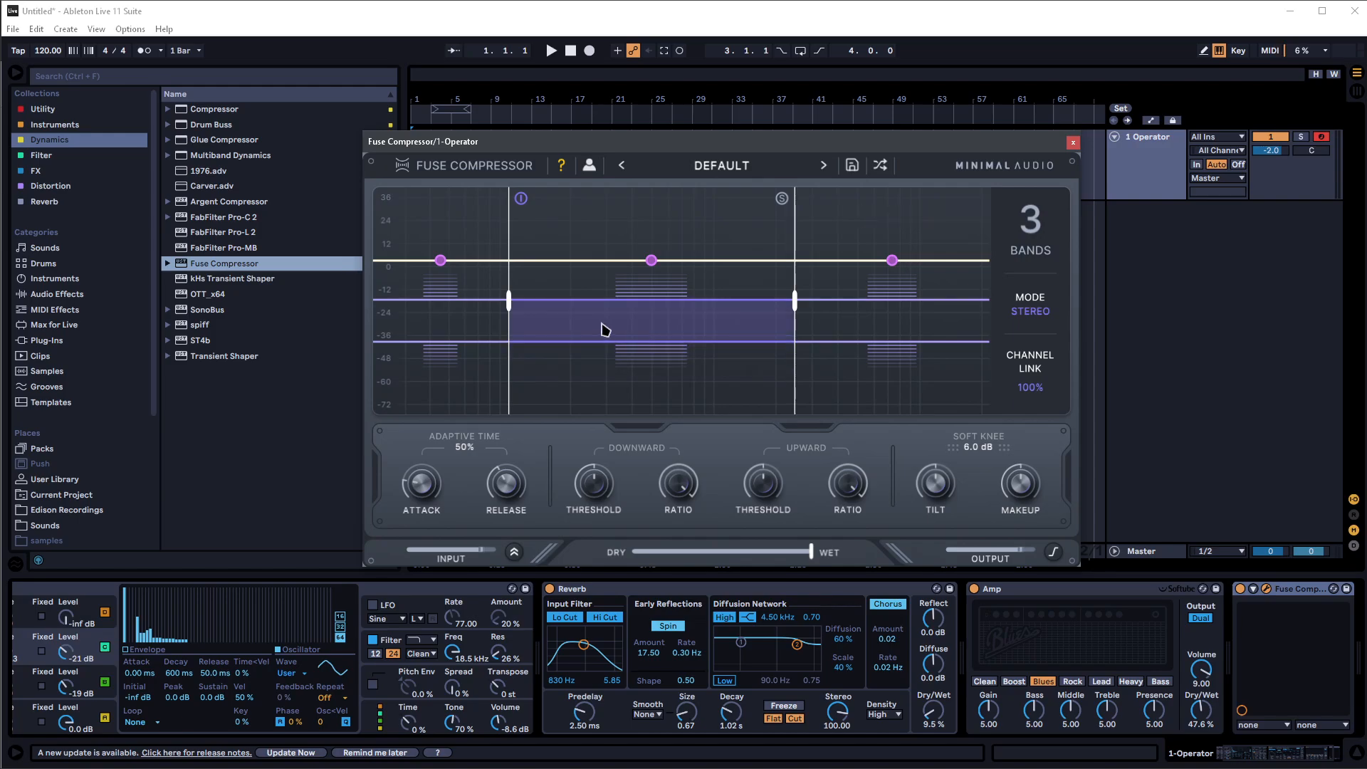
pyautogui.moveTo(604, 326); pyautogui.dragTo(588, 277)
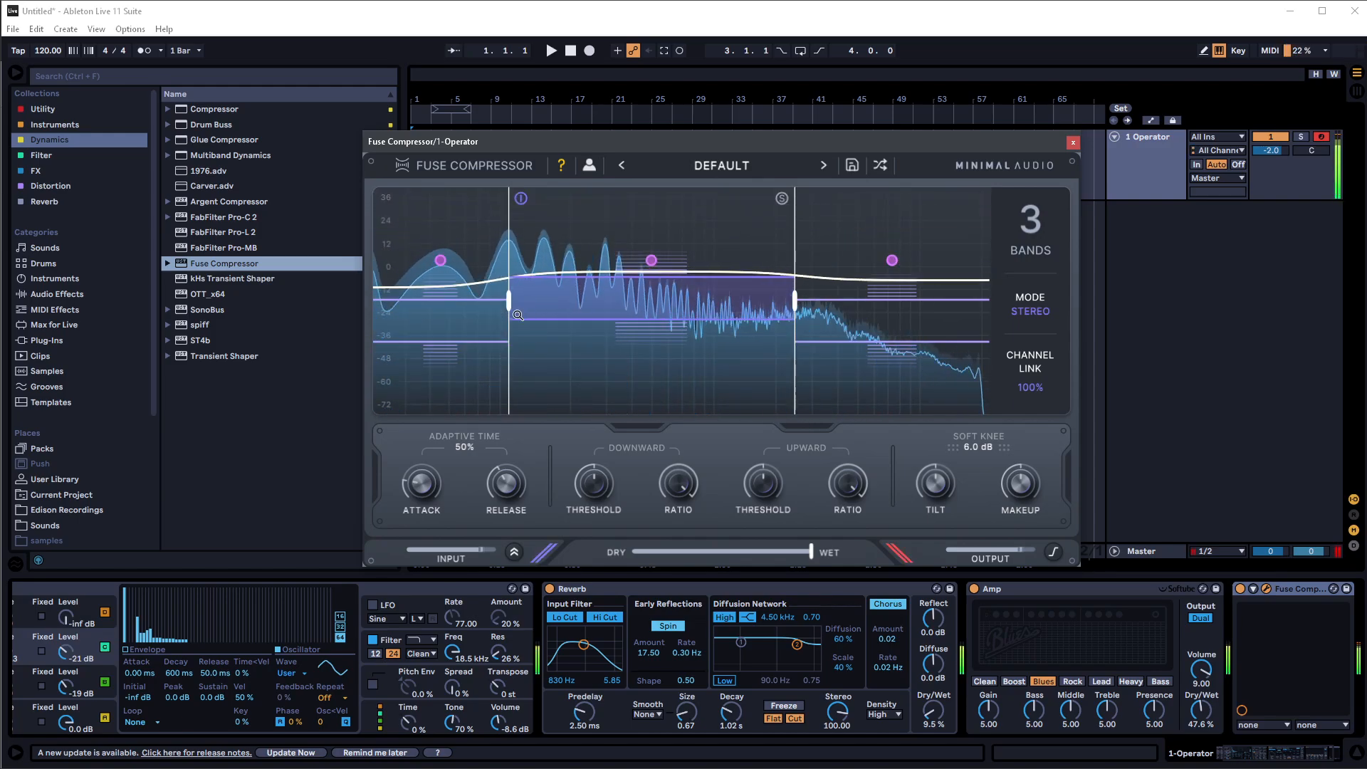
pyautogui.moveTo(478, 317); pyautogui.dragTo(475, 210)
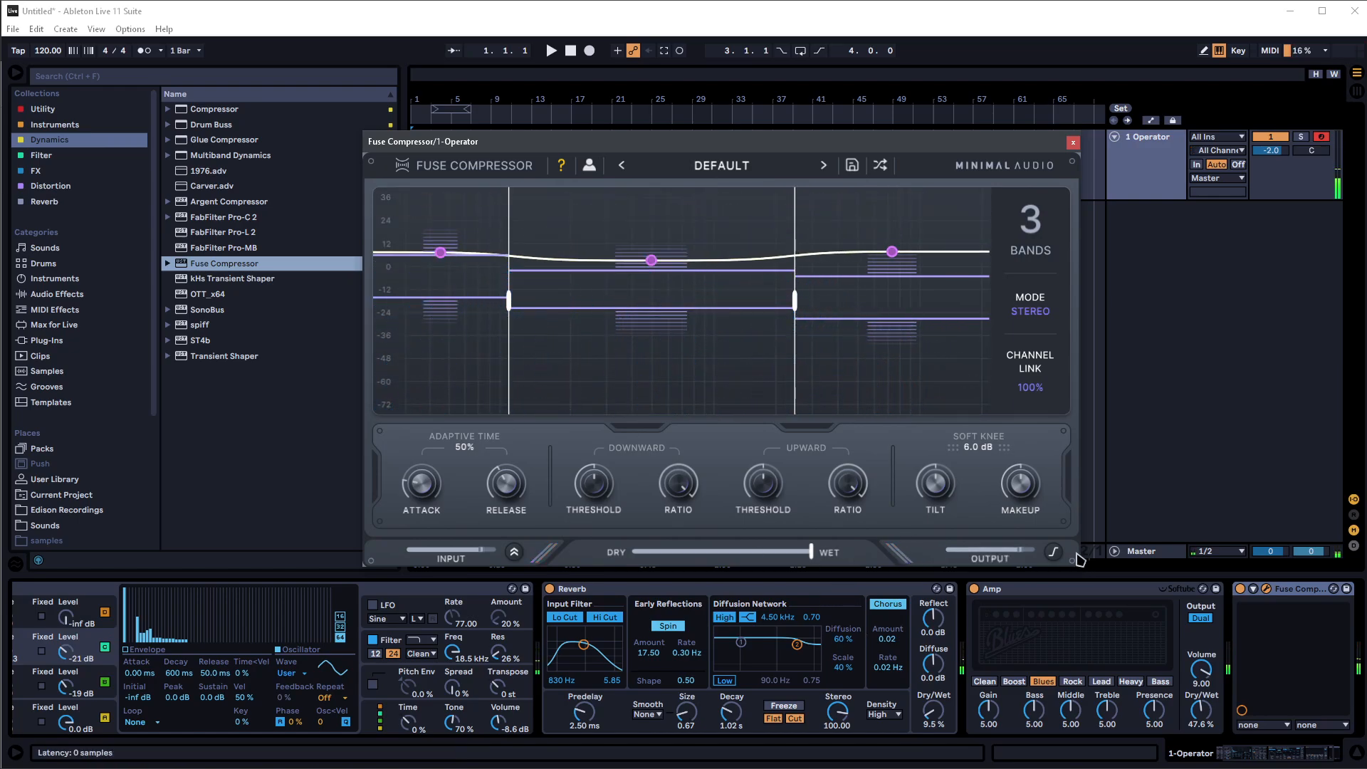
# - Switch on Fuse Compressor's output clipper and select the device in the track's chain
pyautogui.click(1054, 552)
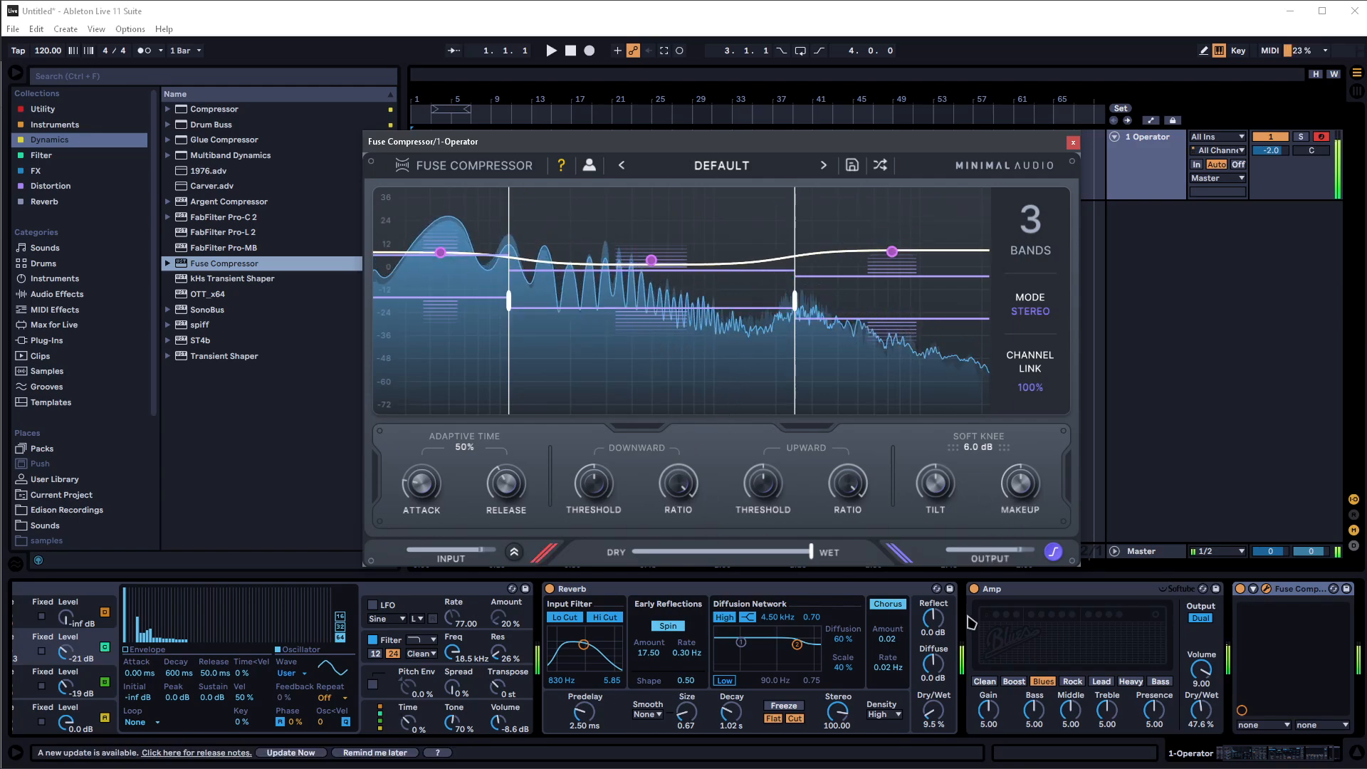
pyautogui.moveTo(1225, 718); pyautogui.dragTo(1026, 626)
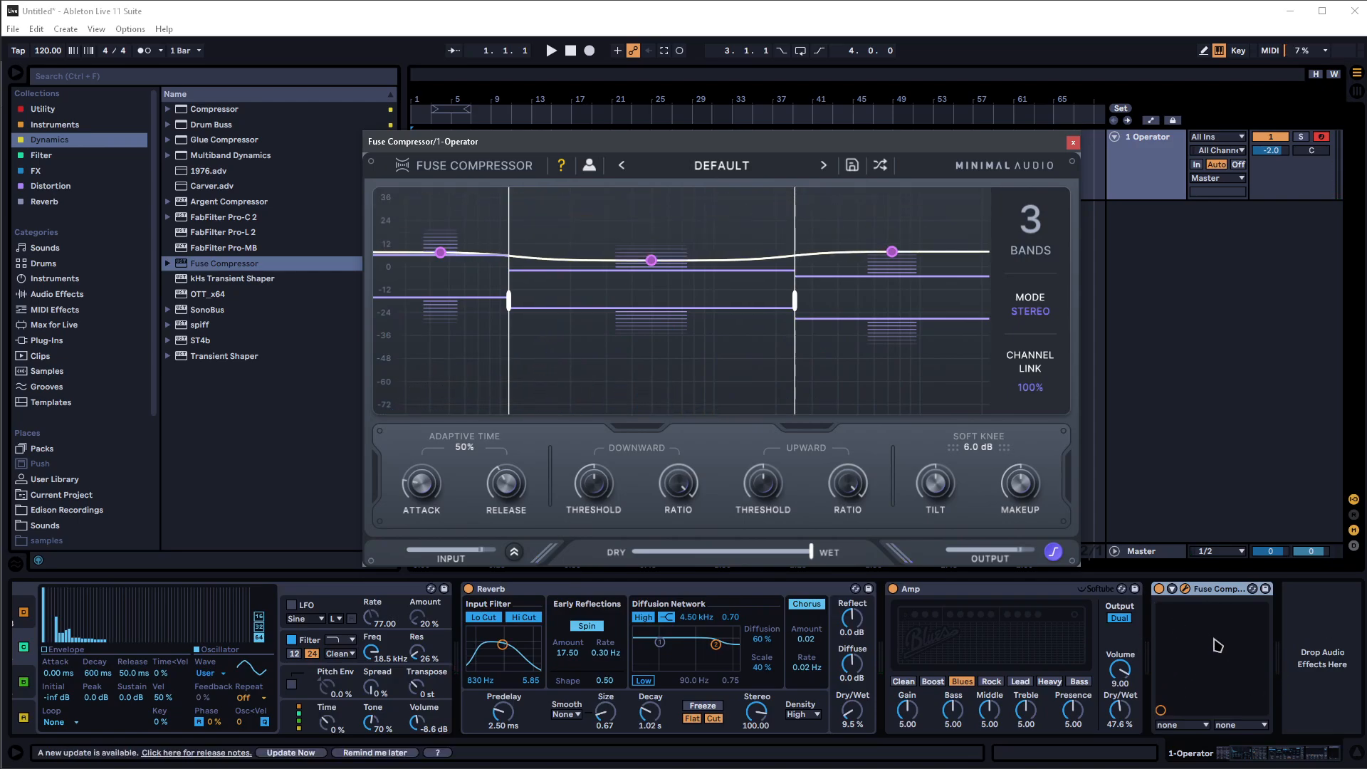
pyautogui.click(1214, 603)
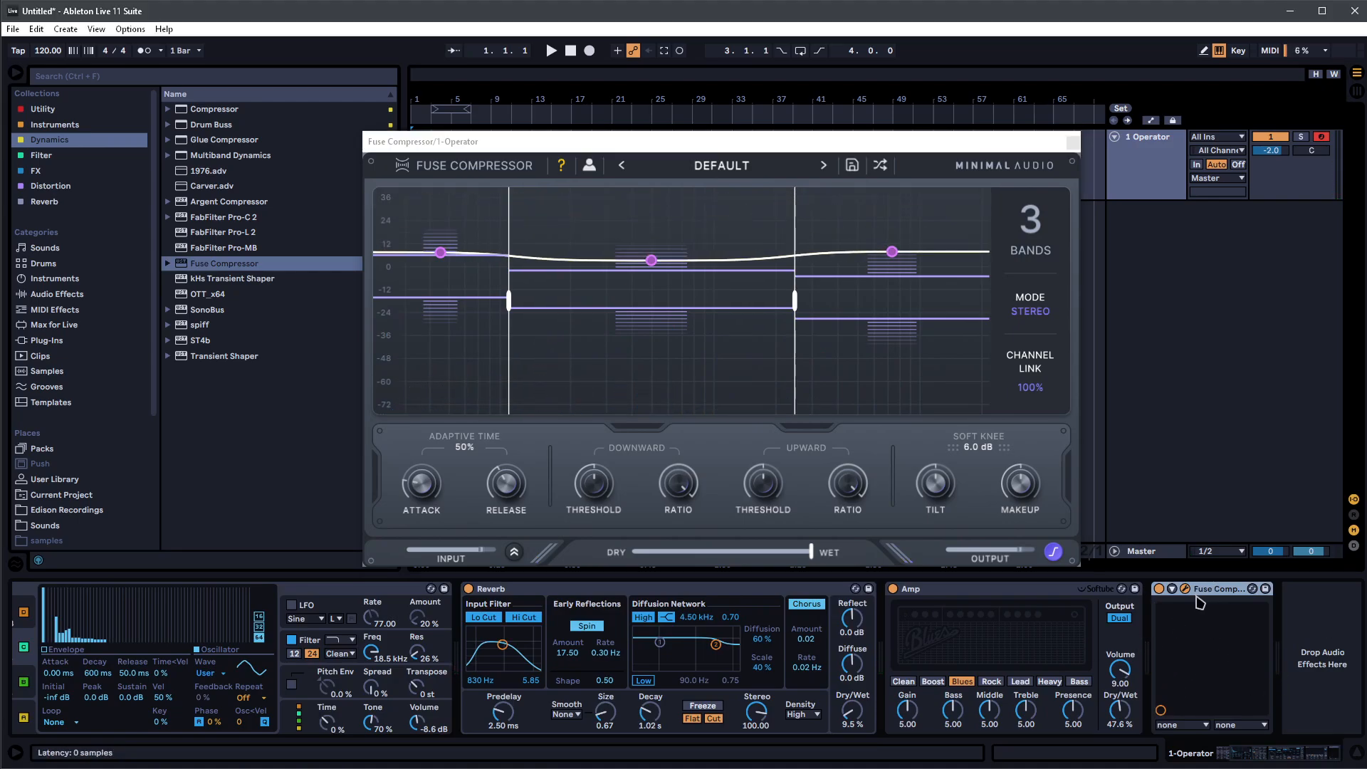
# - Duplicate the Fuse Compressor, and in the copy raise the middle band's threshold range and shorten the release time
pyautogui.hotkey('ctrl', 'd')
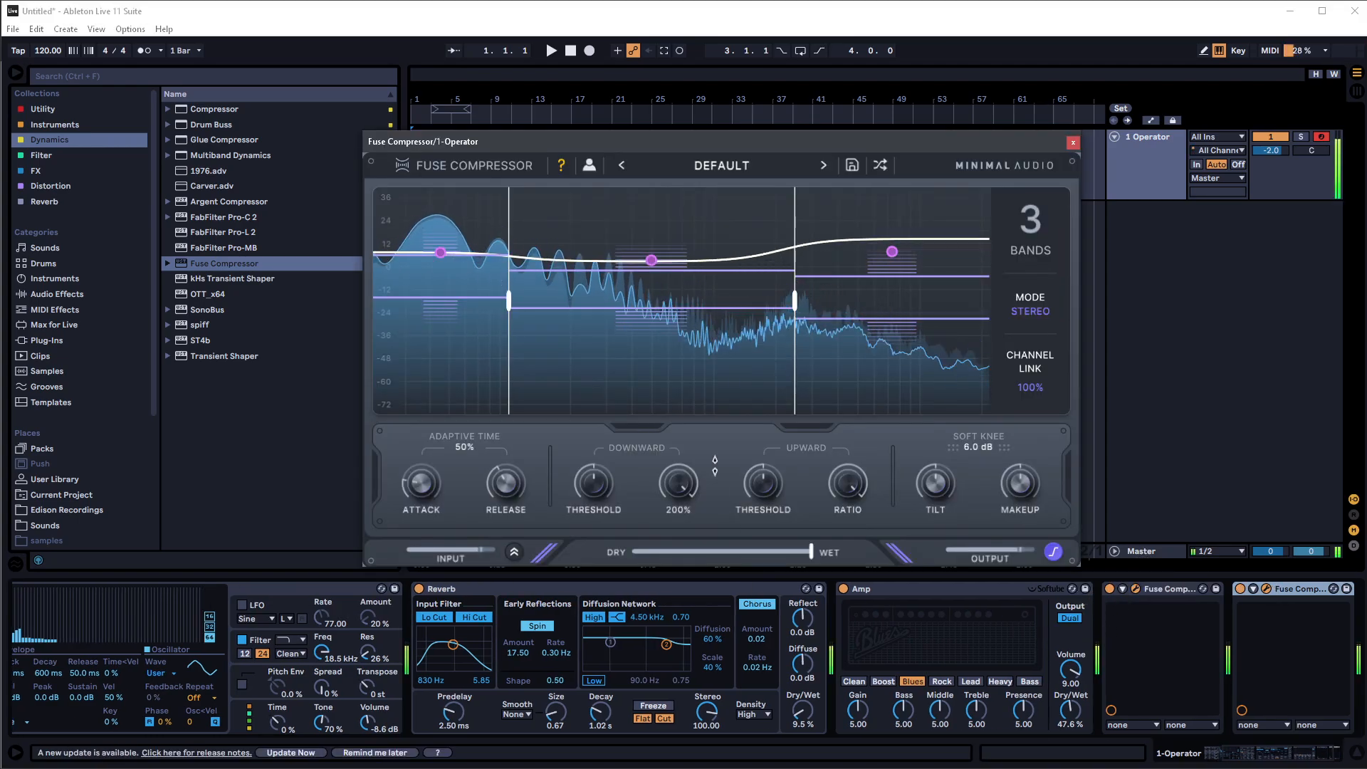
pyautogui.click(1267, 590)
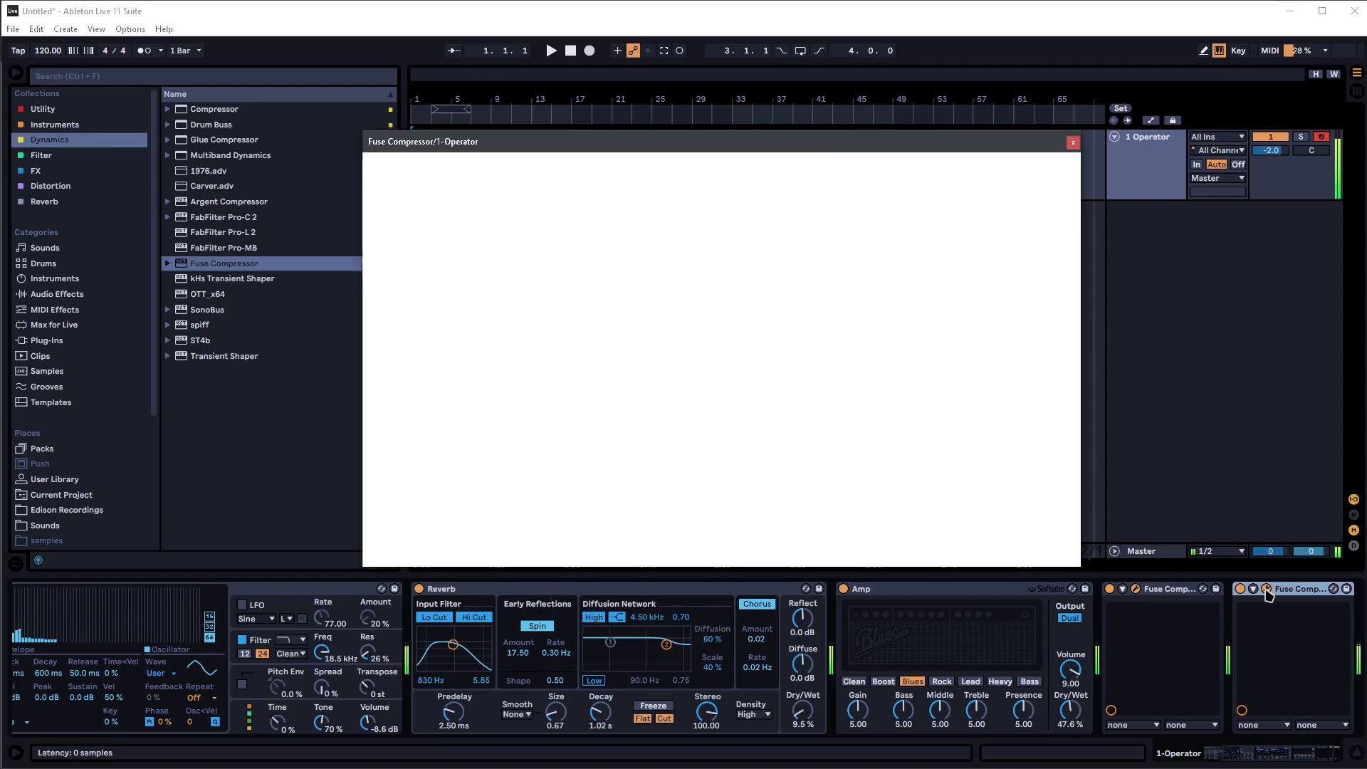
pyautogui.moveTo(539, 285); pyautogui.dragTo(600, 254)
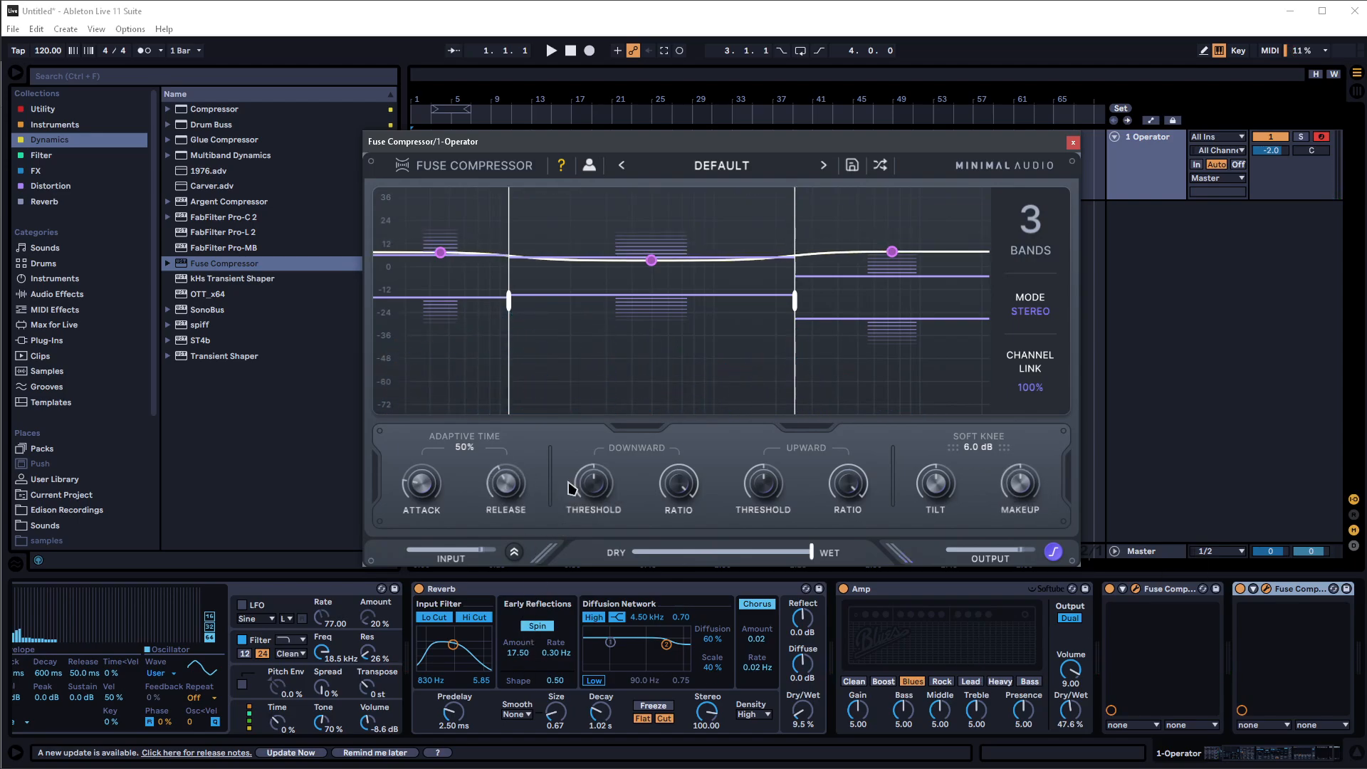
pyautogui.moveTo(496, 488); pyautogui.dragTo(453, 589)
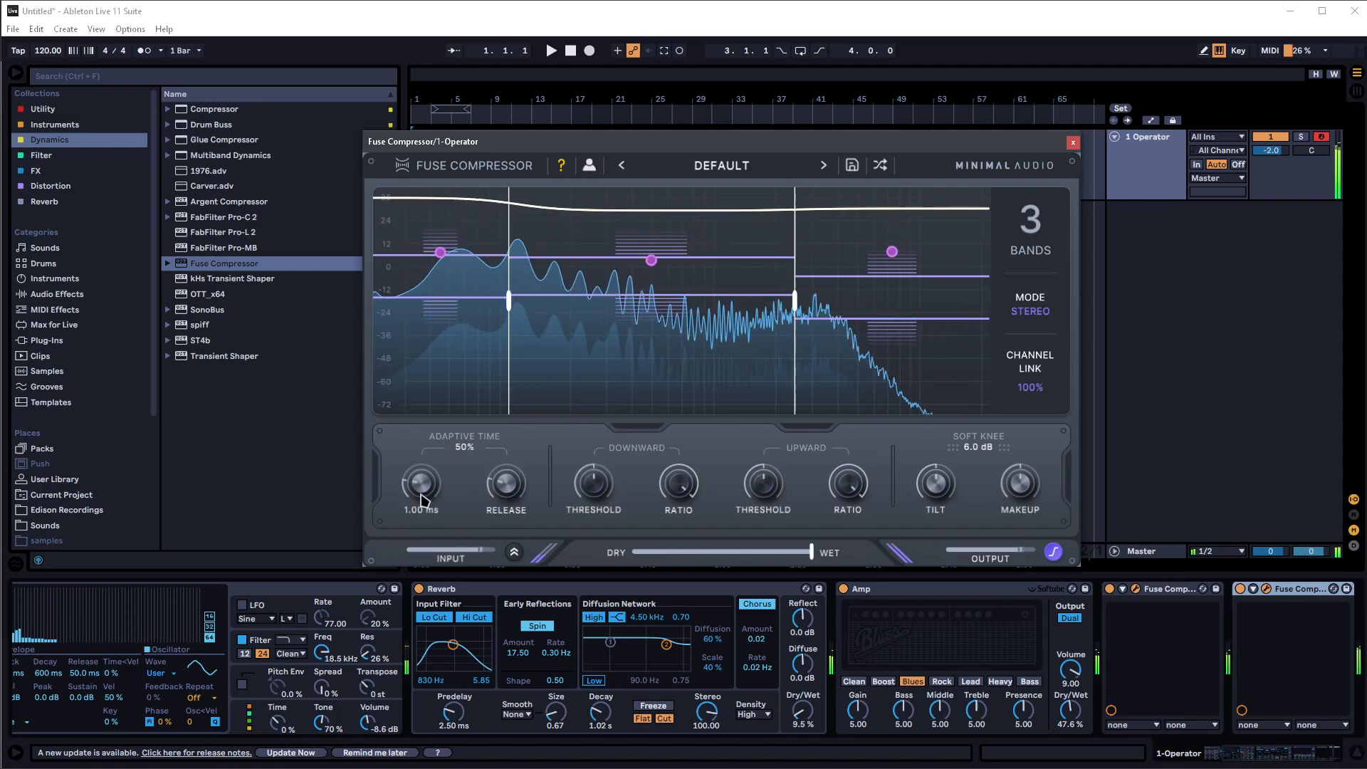
# - Open the first Fuse Compressor beside the copy and reset the copy's release time
pyautogui.click(1137, 589)
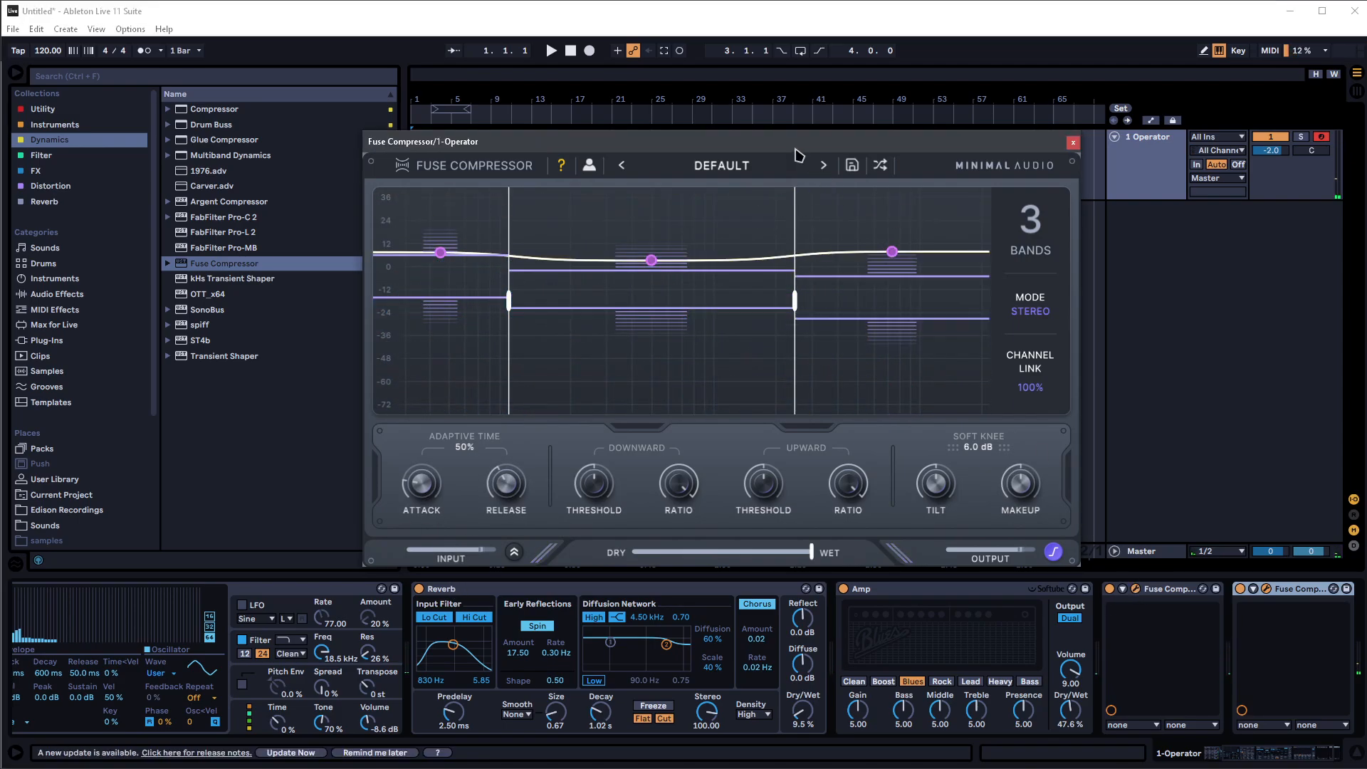
pyautogui.moveTo(800, 142); pyautogui.dragTo(1185, 86)
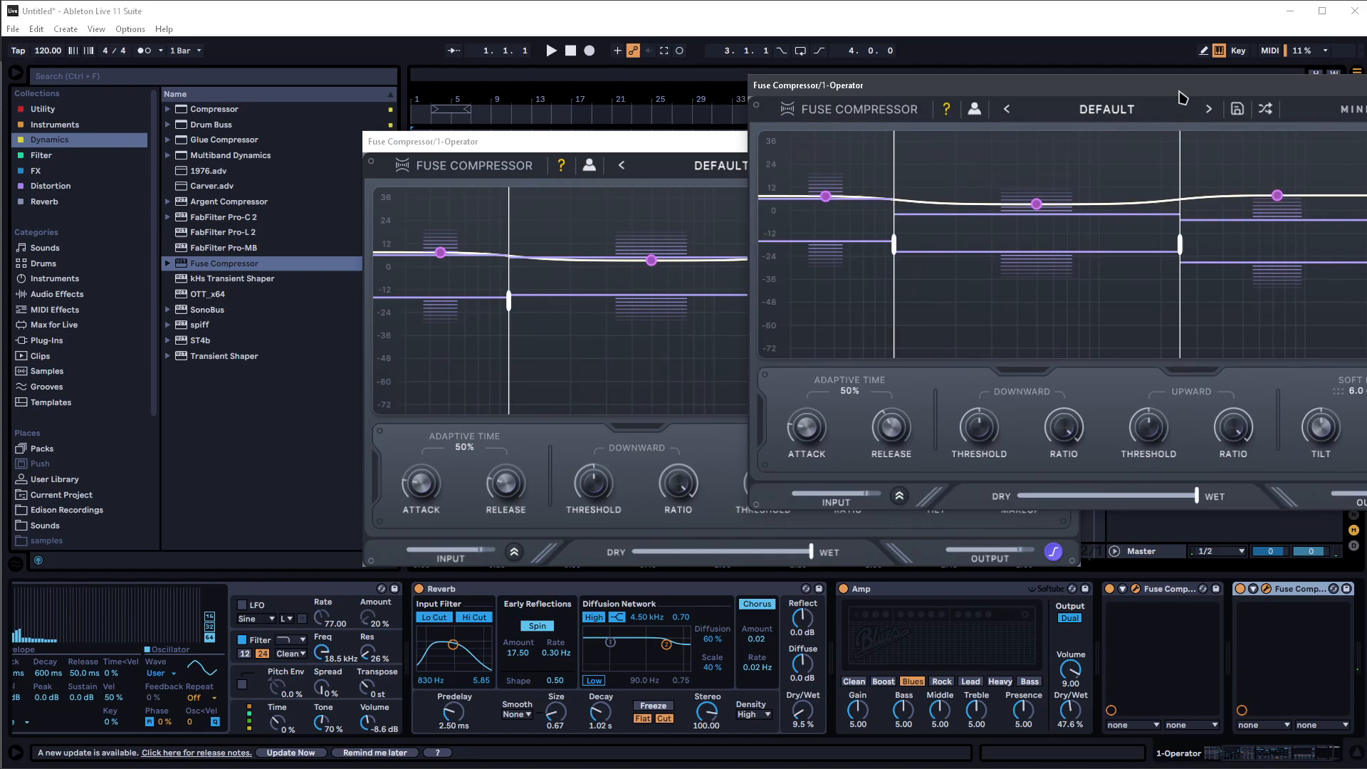
pyautogui.doubleClick(503, 493)
pyautogui.click(1114, 401)
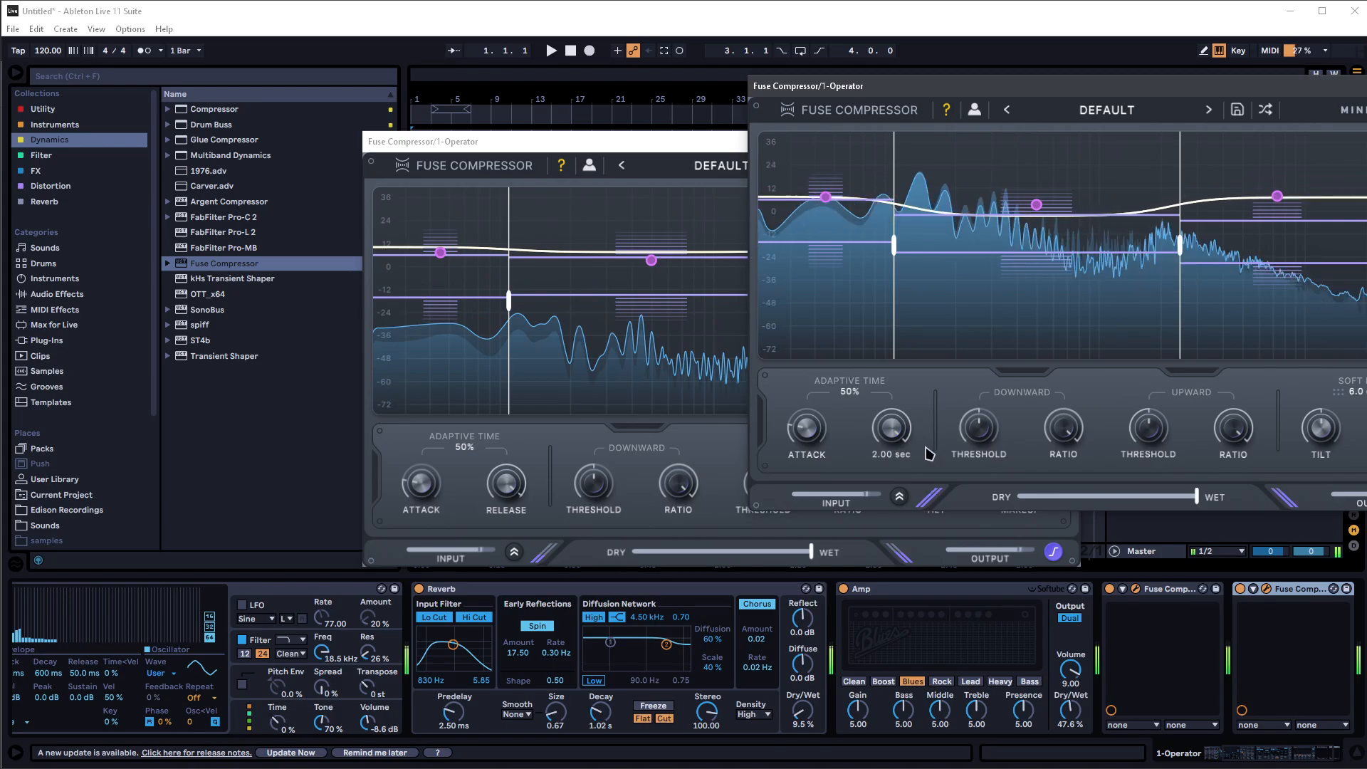
# - Lower the first Fuse Compressor's release time and makeup gain, and raise its high band's threshold range
pyautogui.moveTo(903, 440); pyautogui.dragTo(816, 576)
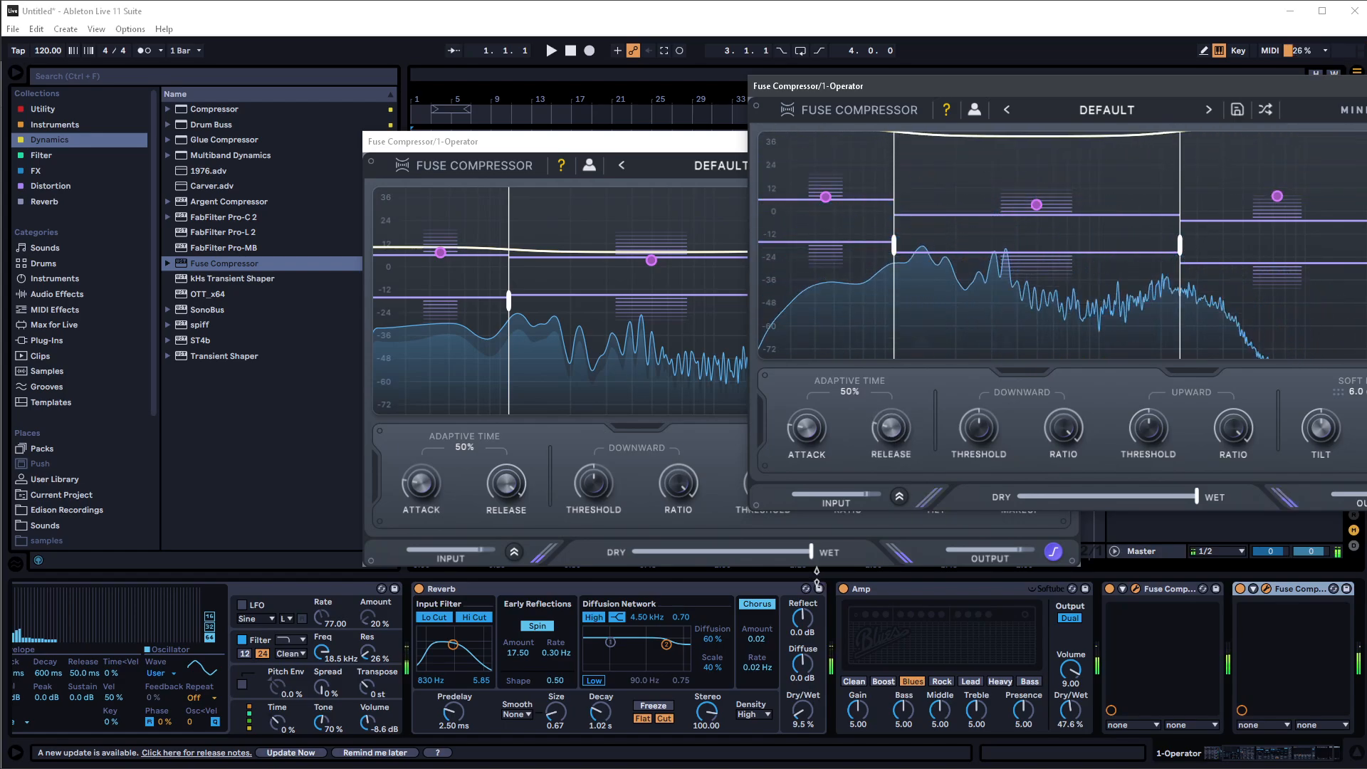
pyautogui.moveTo(889, 438); pyautogui.dragTo(873, 461)
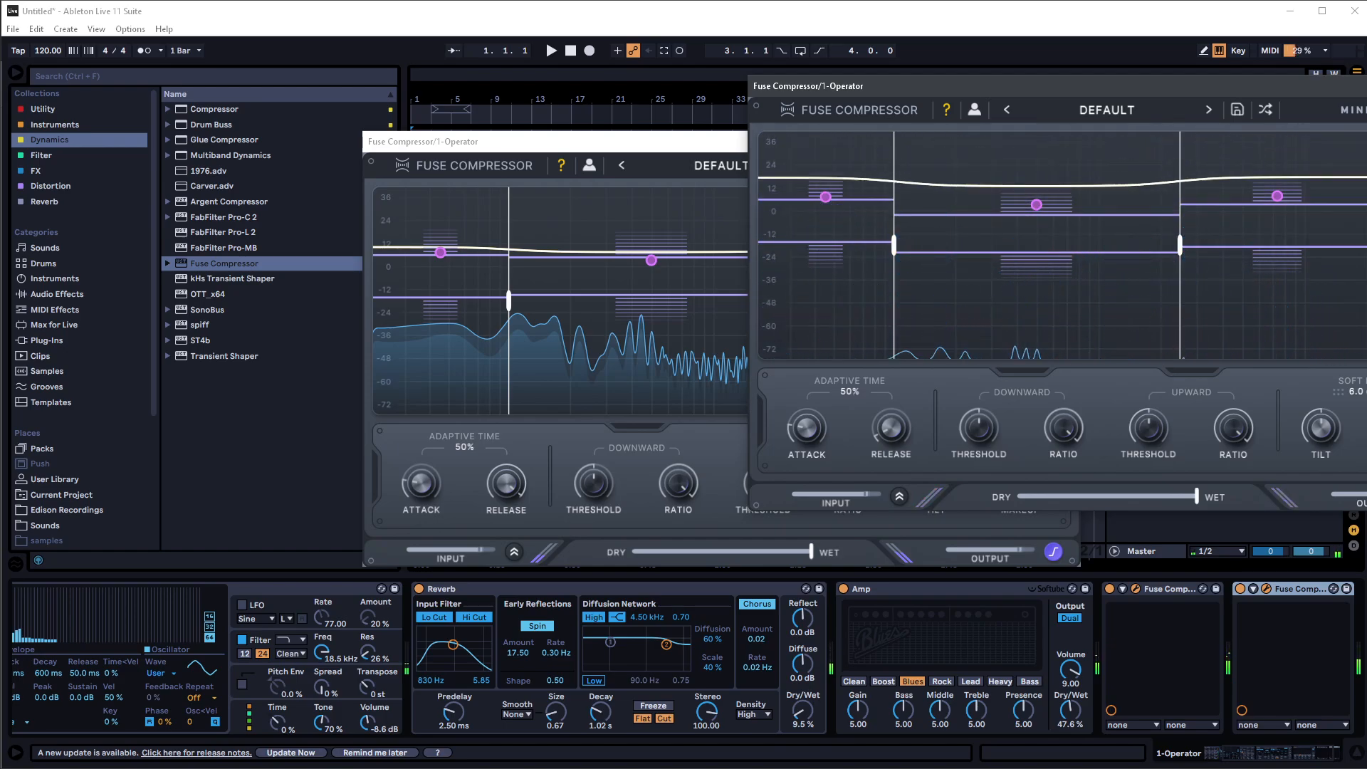
pyautogui.click(1366, 85)
pyautogui.click(1073, 143)
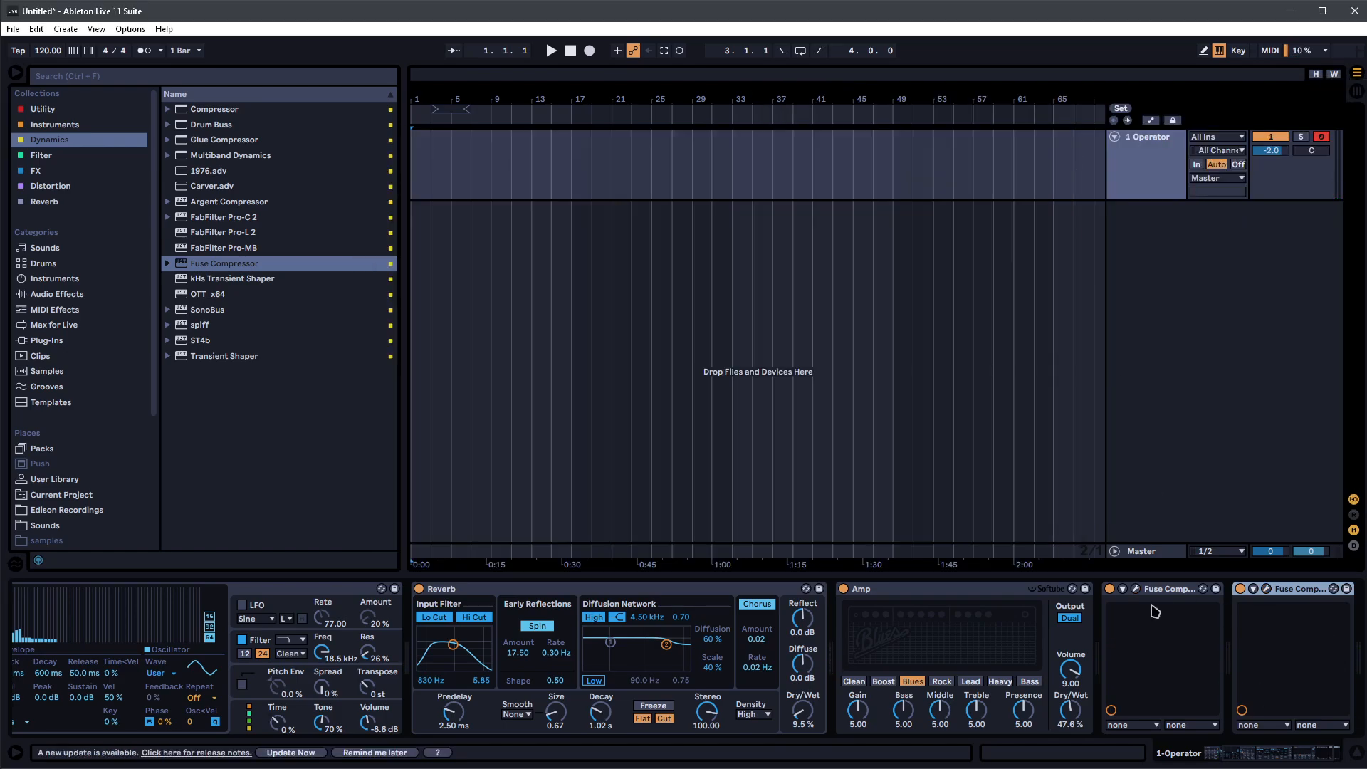
pyautogui.click(1137, 590)
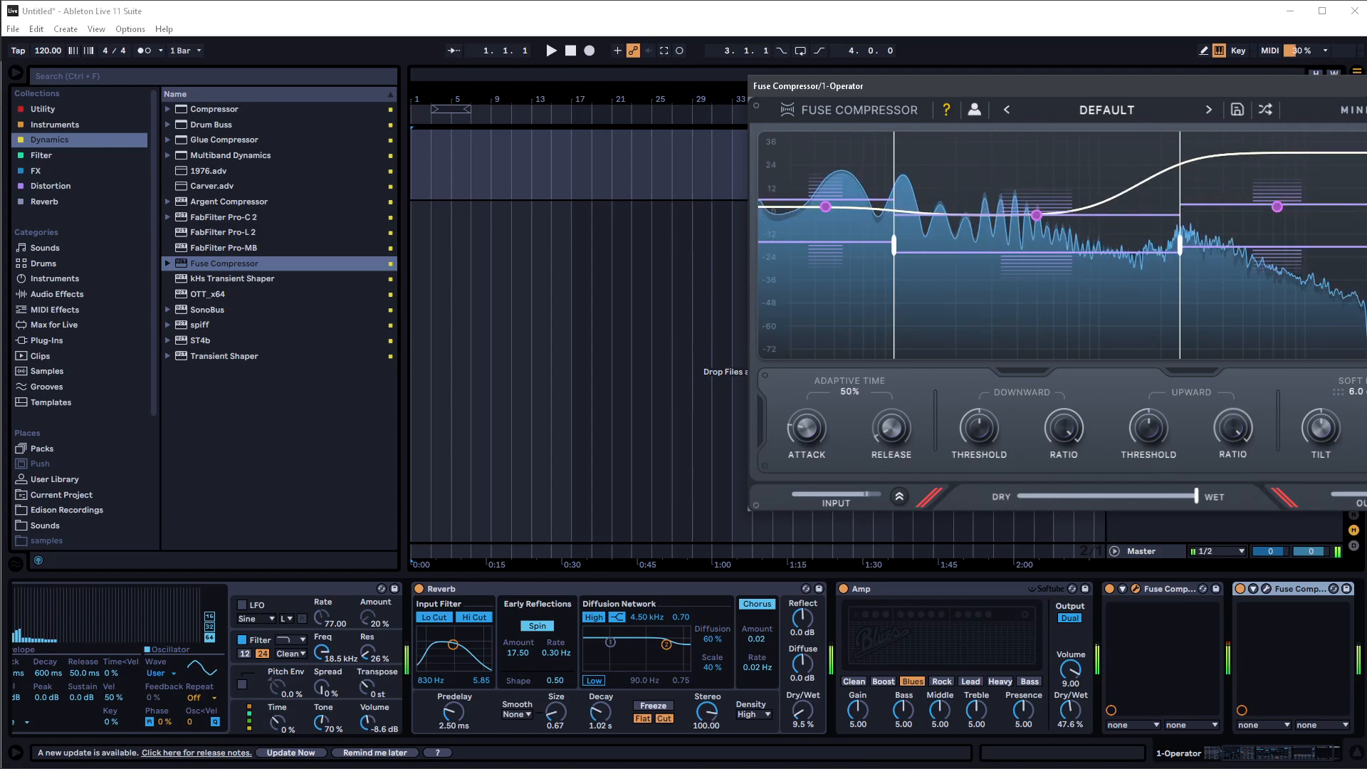
pyautogui.click(1366, 85)
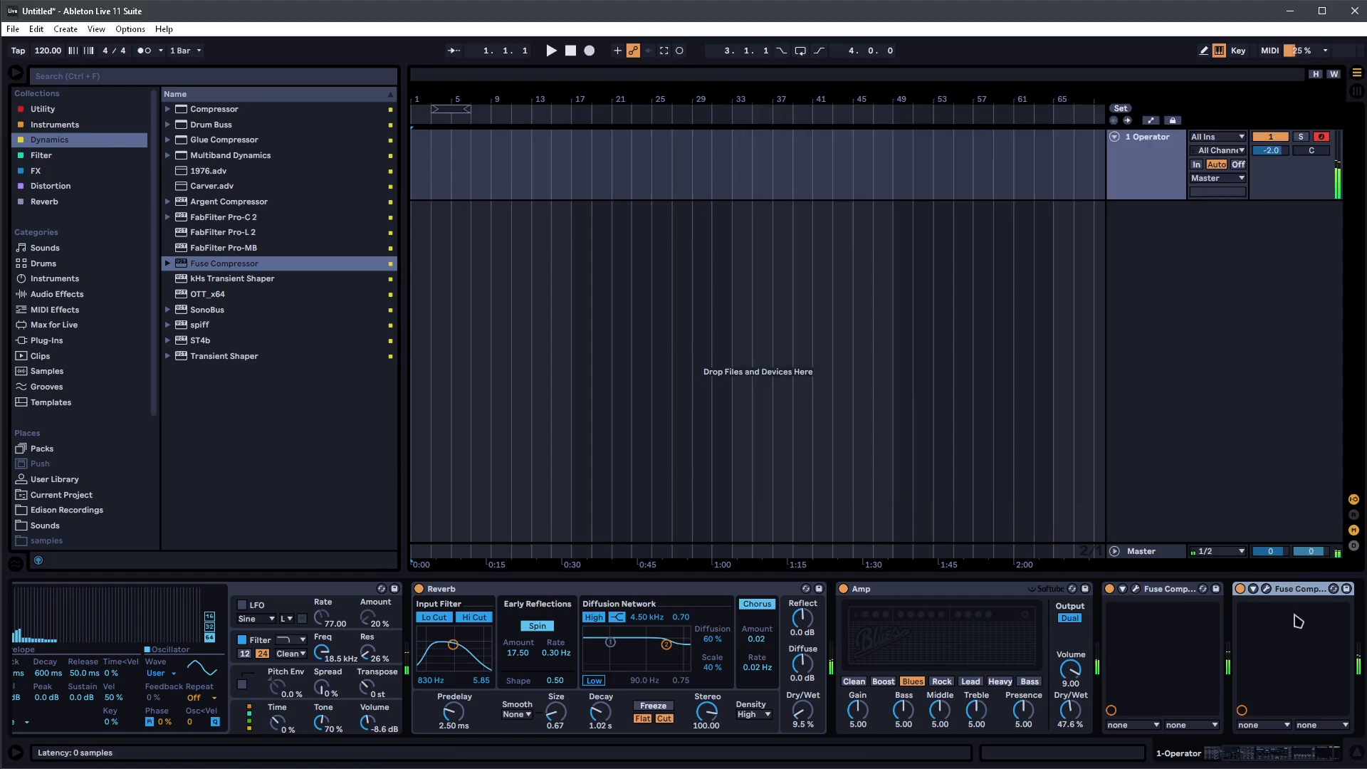
# - Duplicate the last Fuse Compressor in the chain and slightly raise the new copy's makeup gain
pyautogui.hotkey('ctrl', 'd')
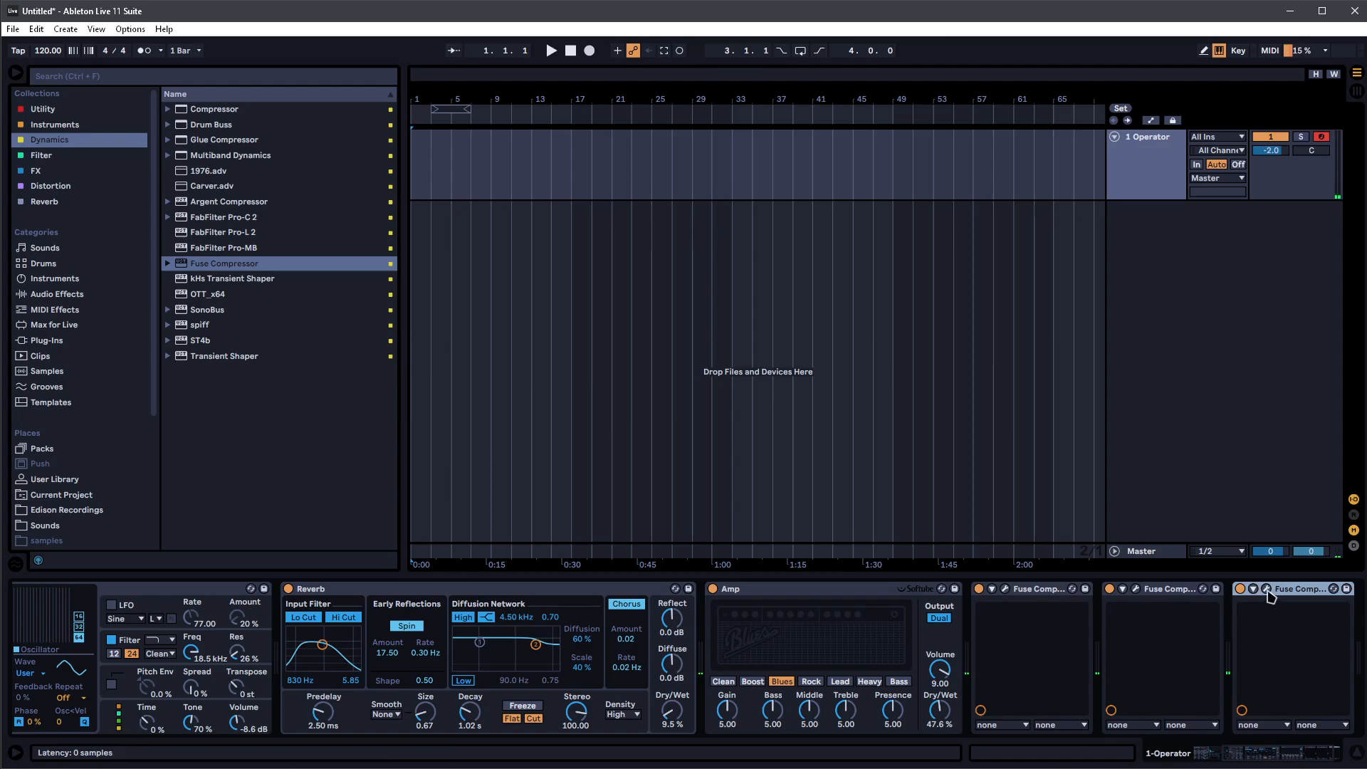
pyautogui.click(1267, 590)
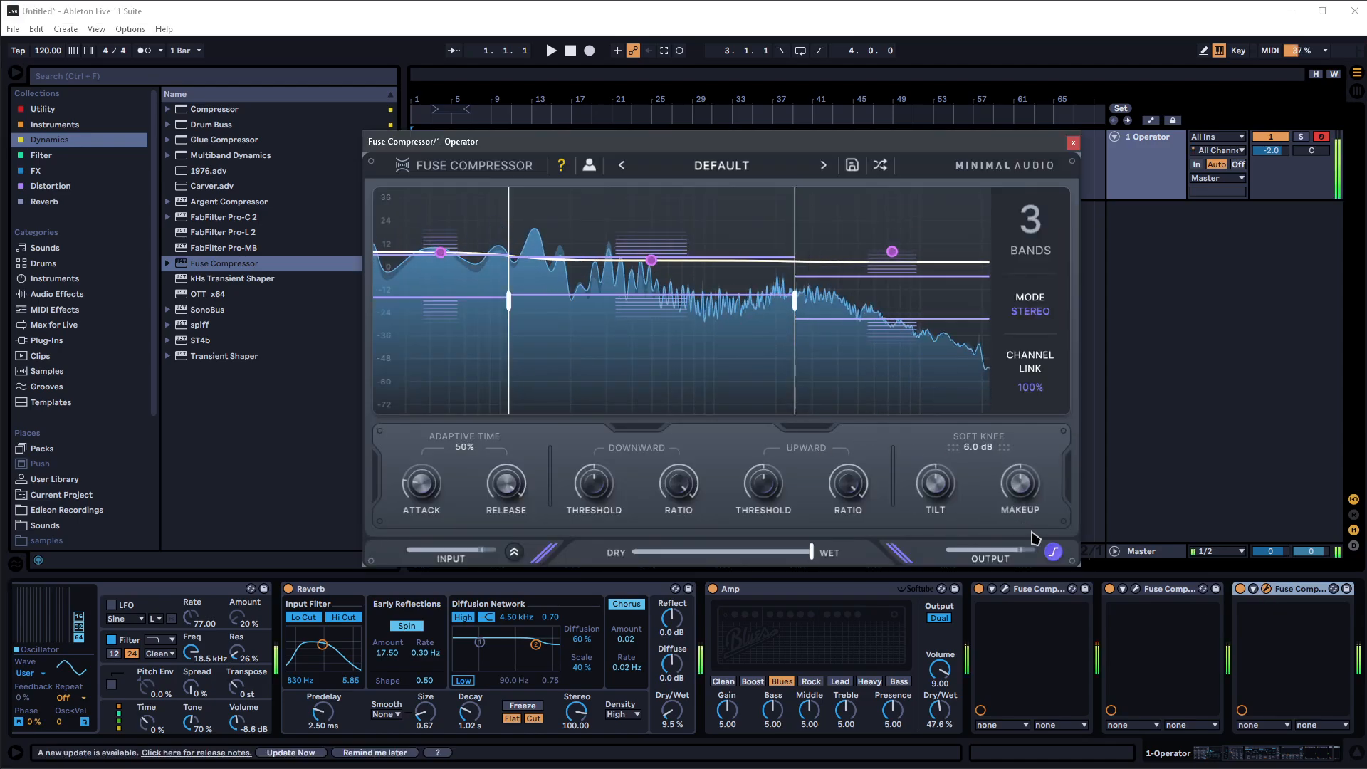
pyautogui.moveTo(1023, 488)
pyautogui.mouseDown()
pyautogui.moveTo(1023, 428)
pyautogui.moveTo(1003, 470)
pyautogui.moveTo(1065, 482)
pyautogui.moveTo(1023, 483)
pyautogui.mouseUp()
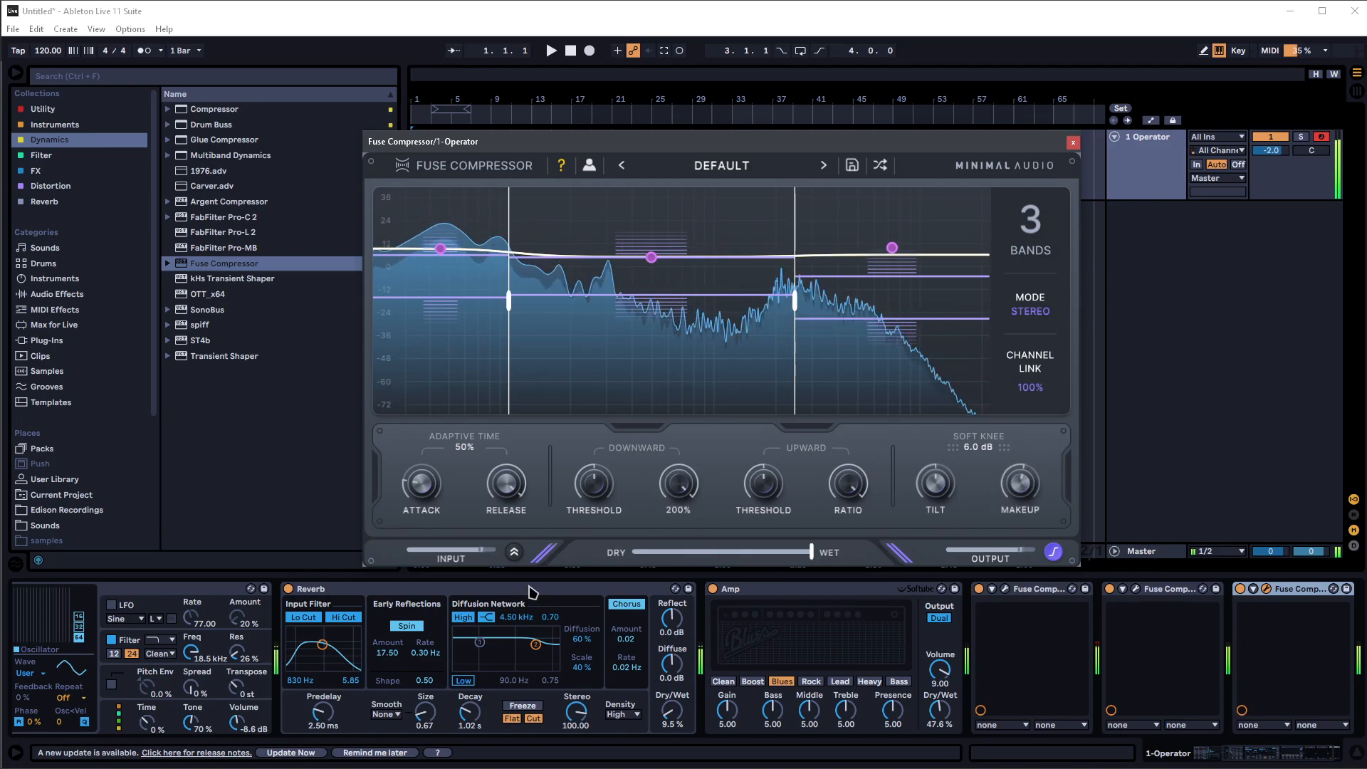
pyautogui.click(1073, 142)
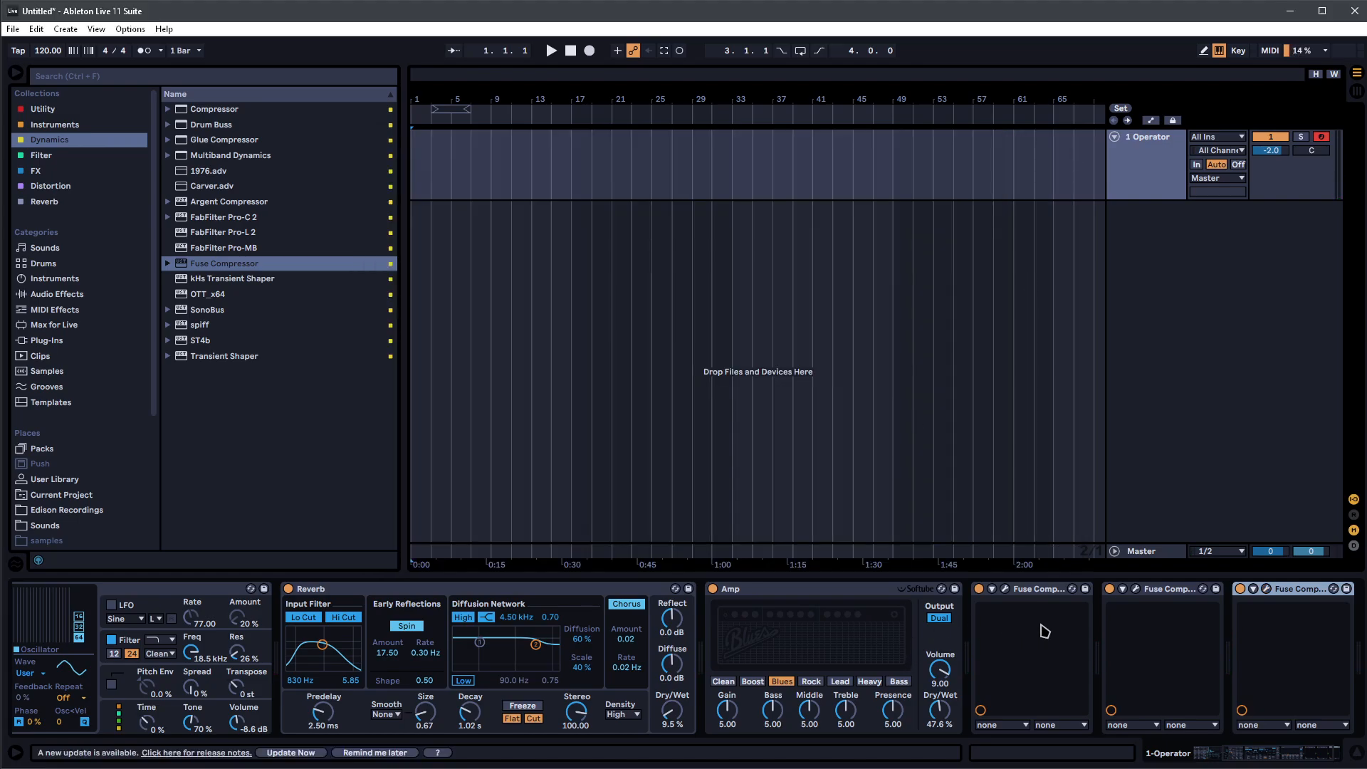
# - Insert FabFilter Pro-Q 3 from the Filter collection between Operator and Reverb
pyautogui.scroll(3, 504, 641)
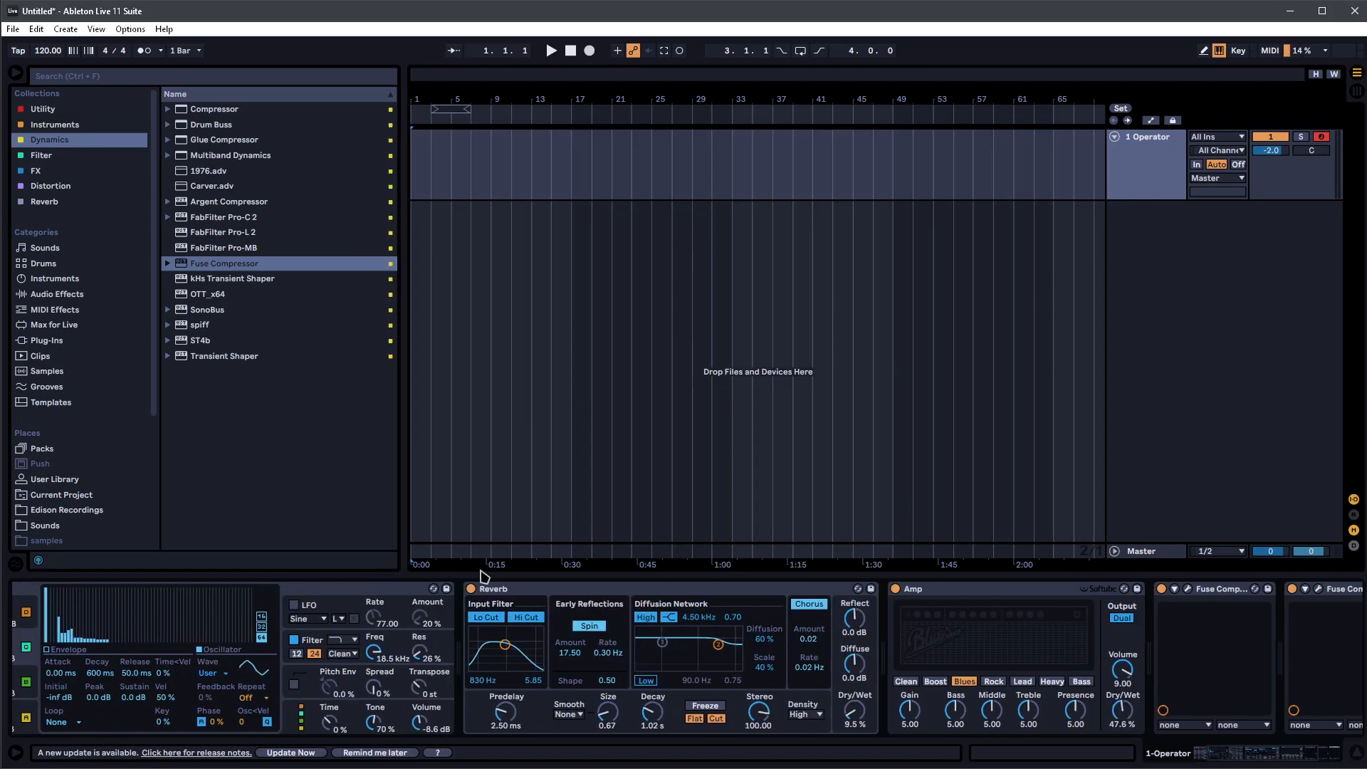
pyautogui.click(61, 295)
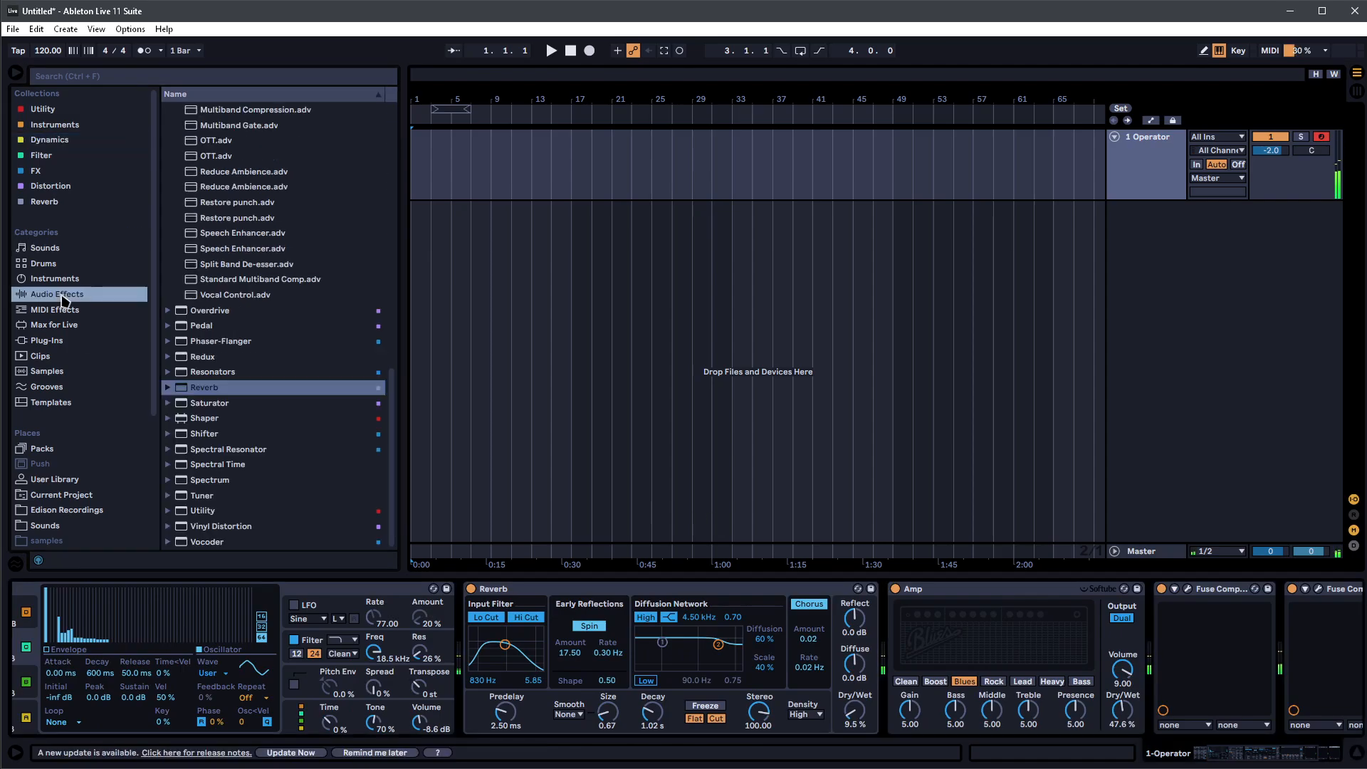
pyautogui.click(39, 155)
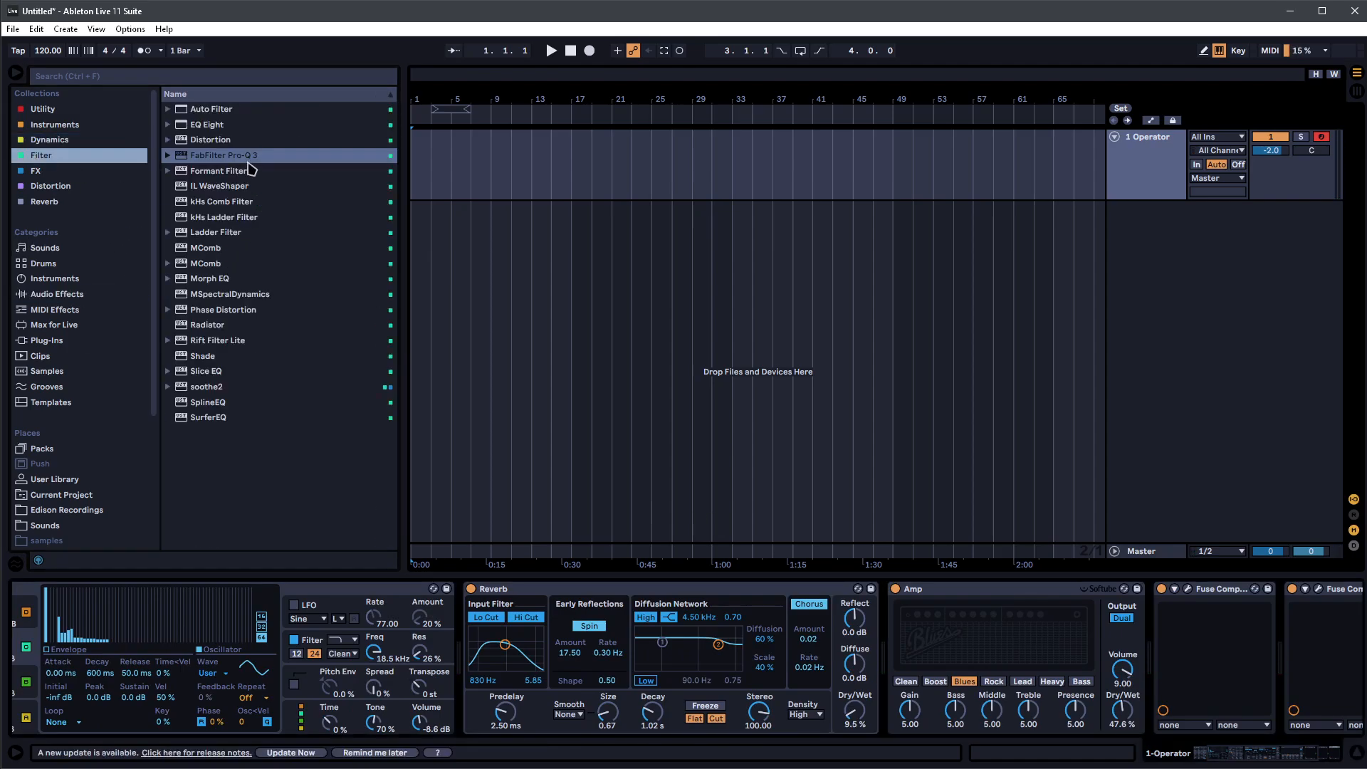
pyautogui.moveTo(235, 155); pyautogui.dragTo(508, 683)
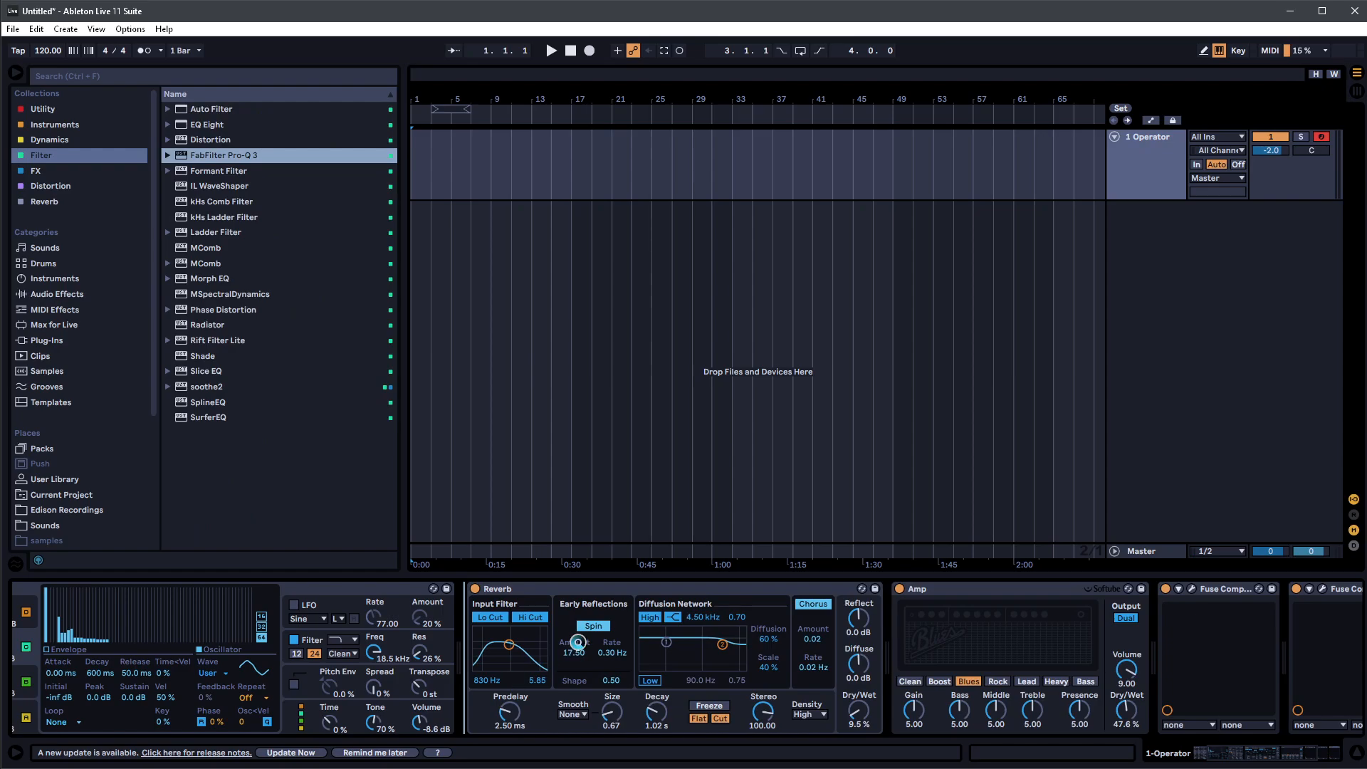
pyautogui.moveTo(562, 643); pyautogui.dragTo(563, 642)
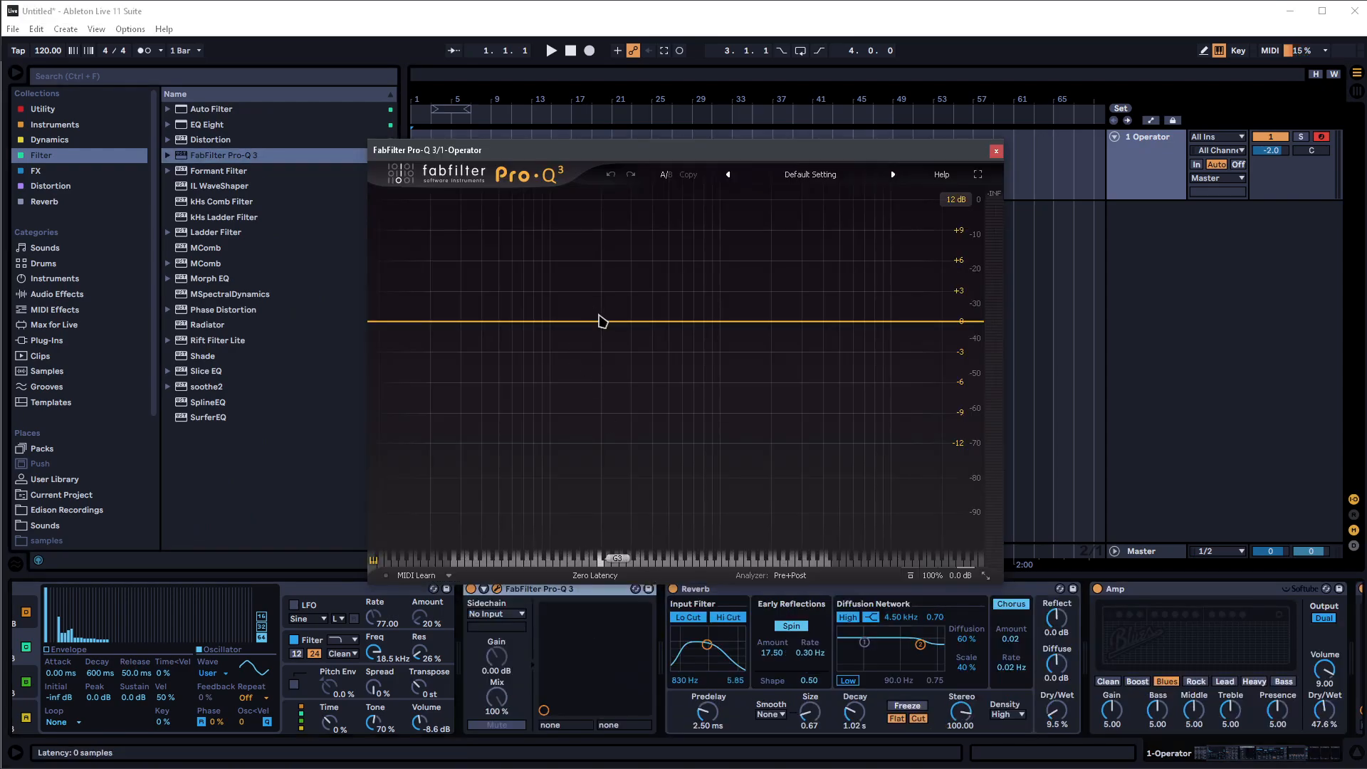
# - Add a +30 dB bell boost in Pro-Q 3 and sweep its frequency up to about 594 Hz
pyautogui.moveTo(602, 322); pyautogui.dragTo(511, 79)
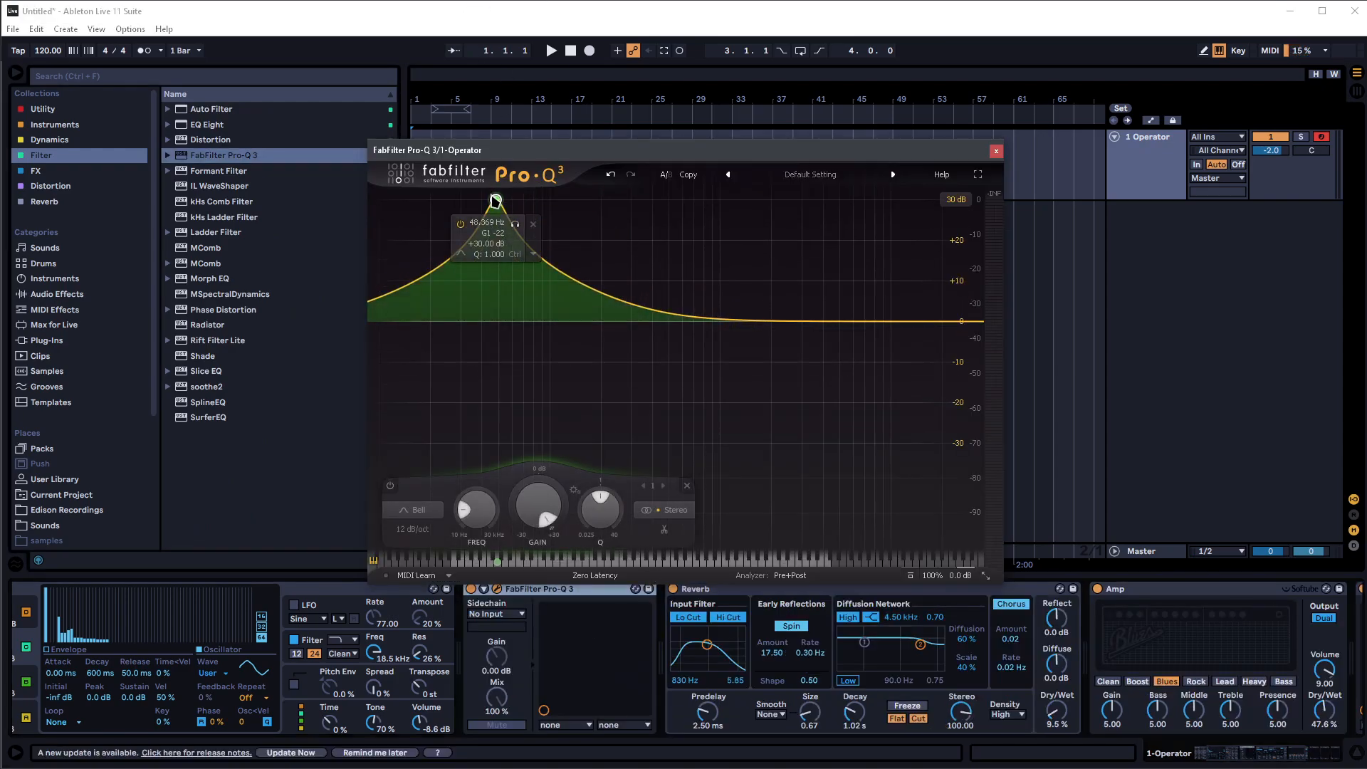
pyautogui.moveTo(495, 201); pyautogui.dragTo(572, 200)
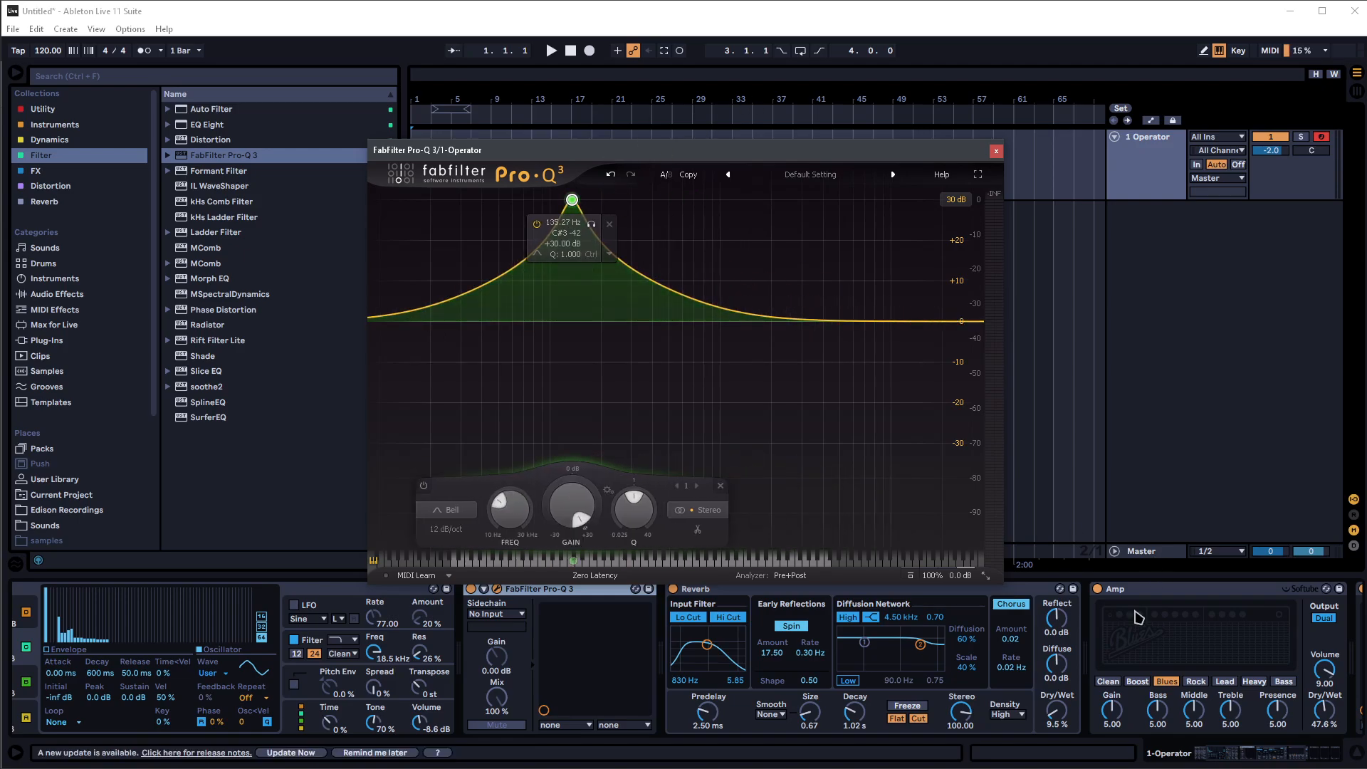
pyautogui.hscroll(3, 1145, 634)
pyautogui.click(1289, 589)
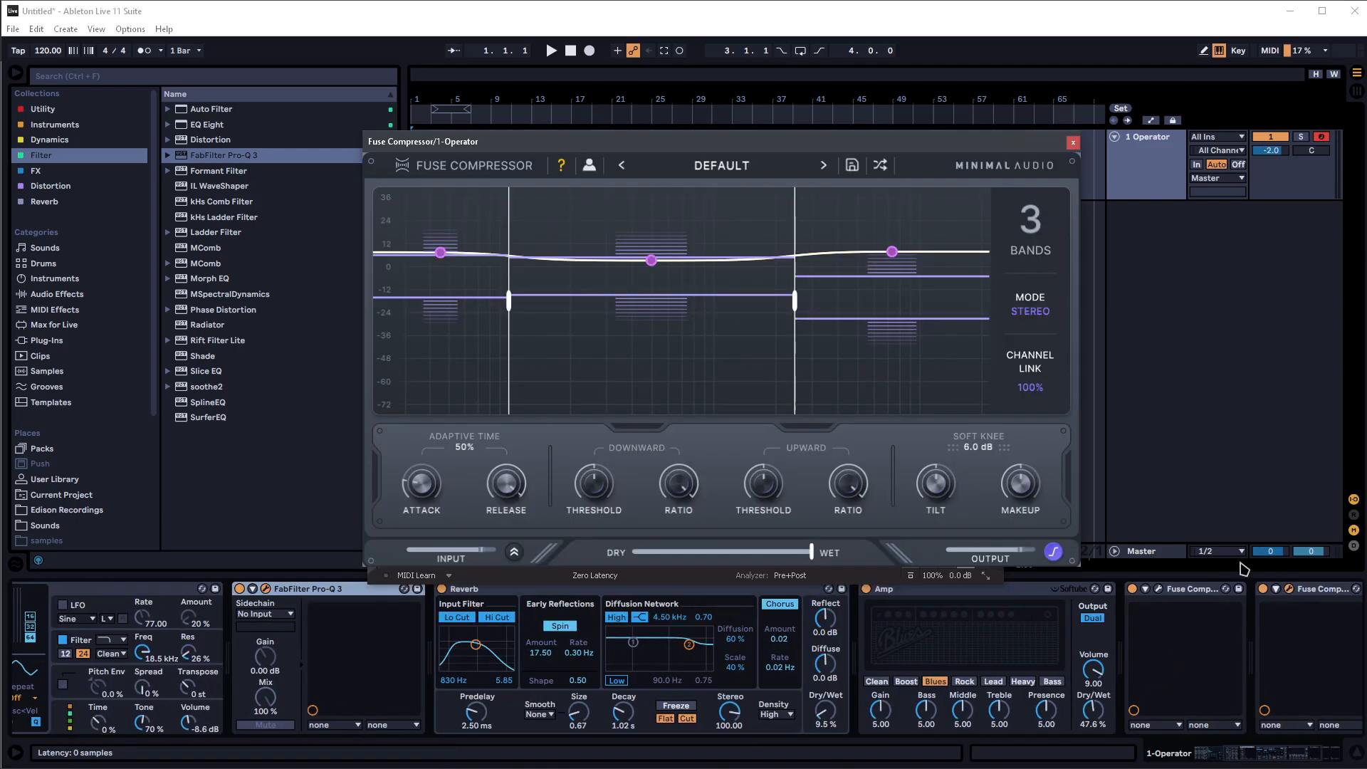
pyautogui.click(1073, 142)
pyautogui.moveTo(565, 201); pyautogui.dragTo(681, 158)
# - Shift the computer MIDI keyboard's octave range to C0 to D1
pyautogui.press('z')
pyautogui.press('z')
pyautogui.press('x')
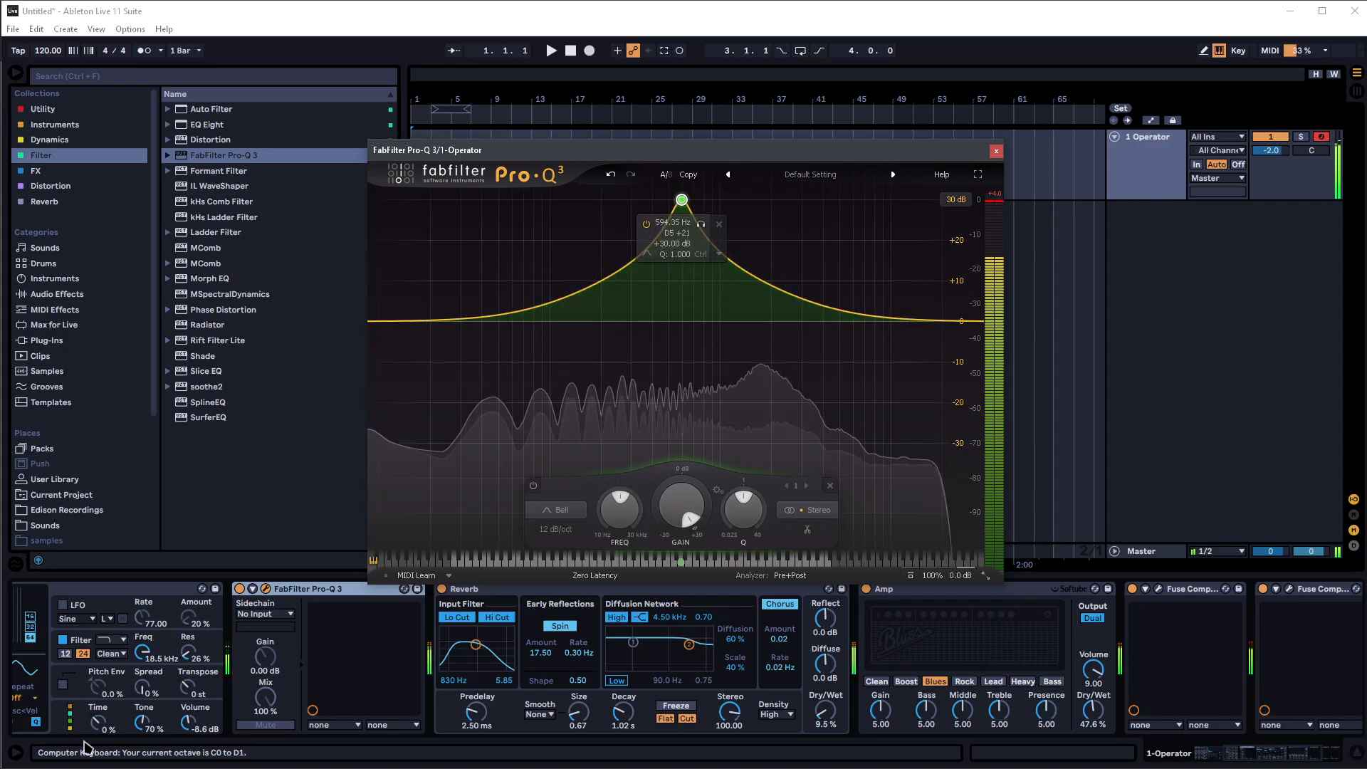
# - Set Operator's oscillator B to coarse 2 and level -8.9 dB, and oscillator C's level to -61 dB
pyautogui.scroll(5, 74, 698)
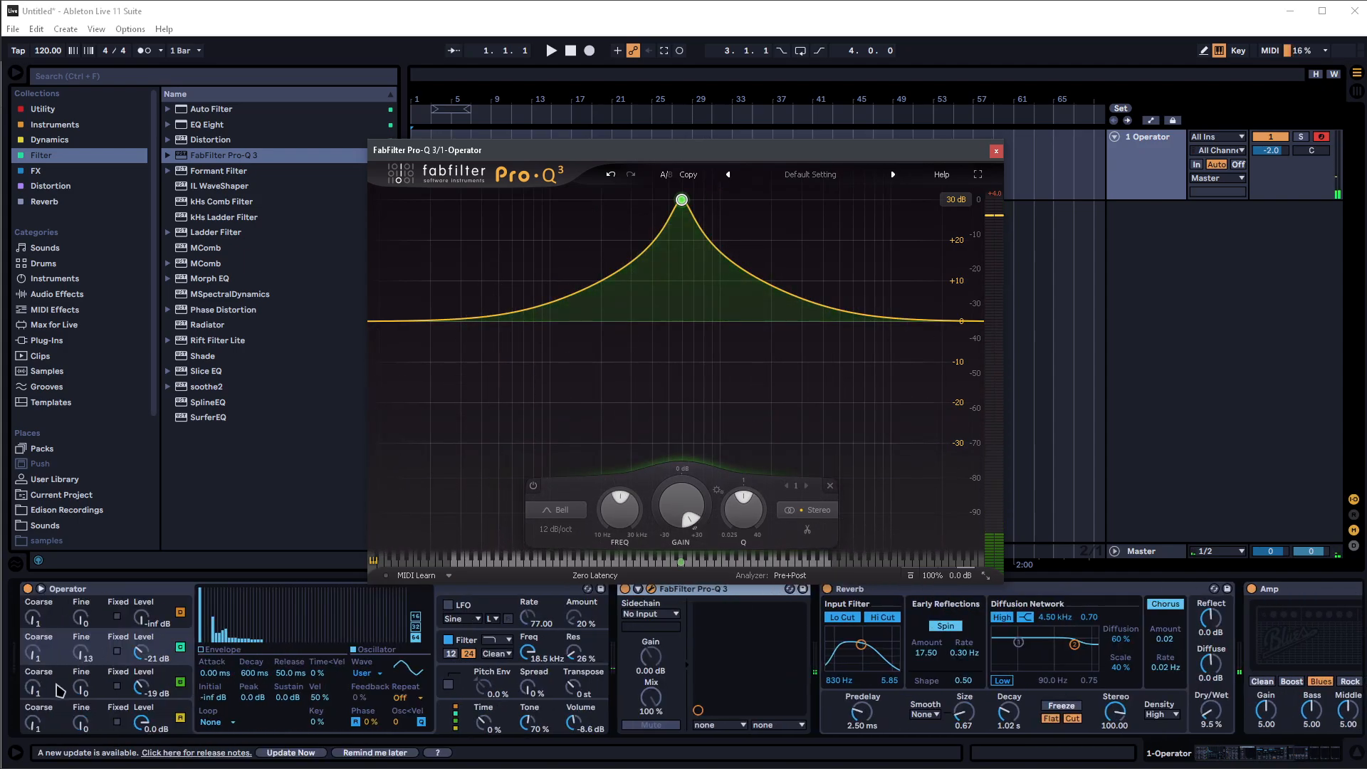
pyautogui.press('a')
pyautogui.moveTo(32, 691); pyautogui.dragTo(33, 675)
pyautogui.moveTo(141, 689); pyautogui.dragTo(141, 700)
pyautogui.moveTo(141, 653); pyautogui.dragTo(141, 684)
pyautogui.moveTo(33, 688); pyautogui.dragTo(33, 704)
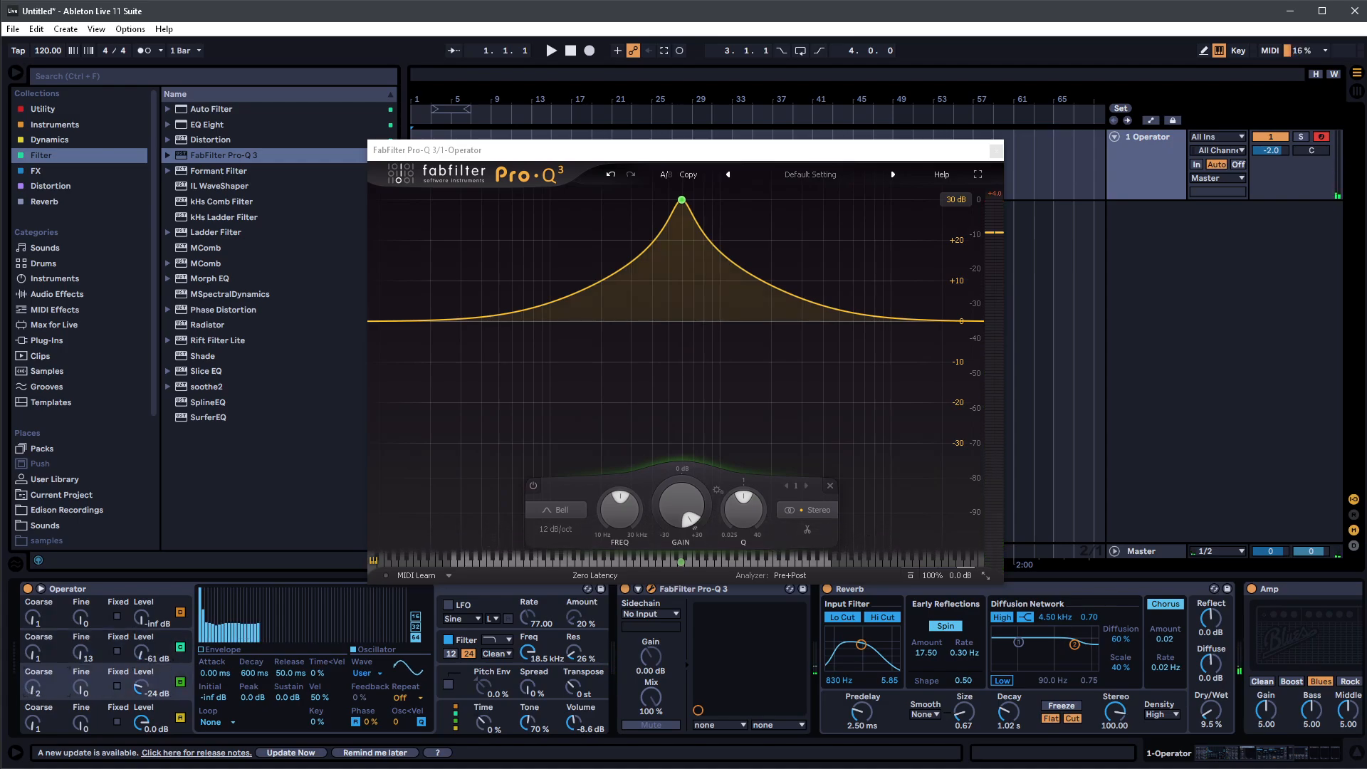
pyautogui.press('a')
pyautogui.moveTo(143, 689); pyautogui.dragTo(143, 678)
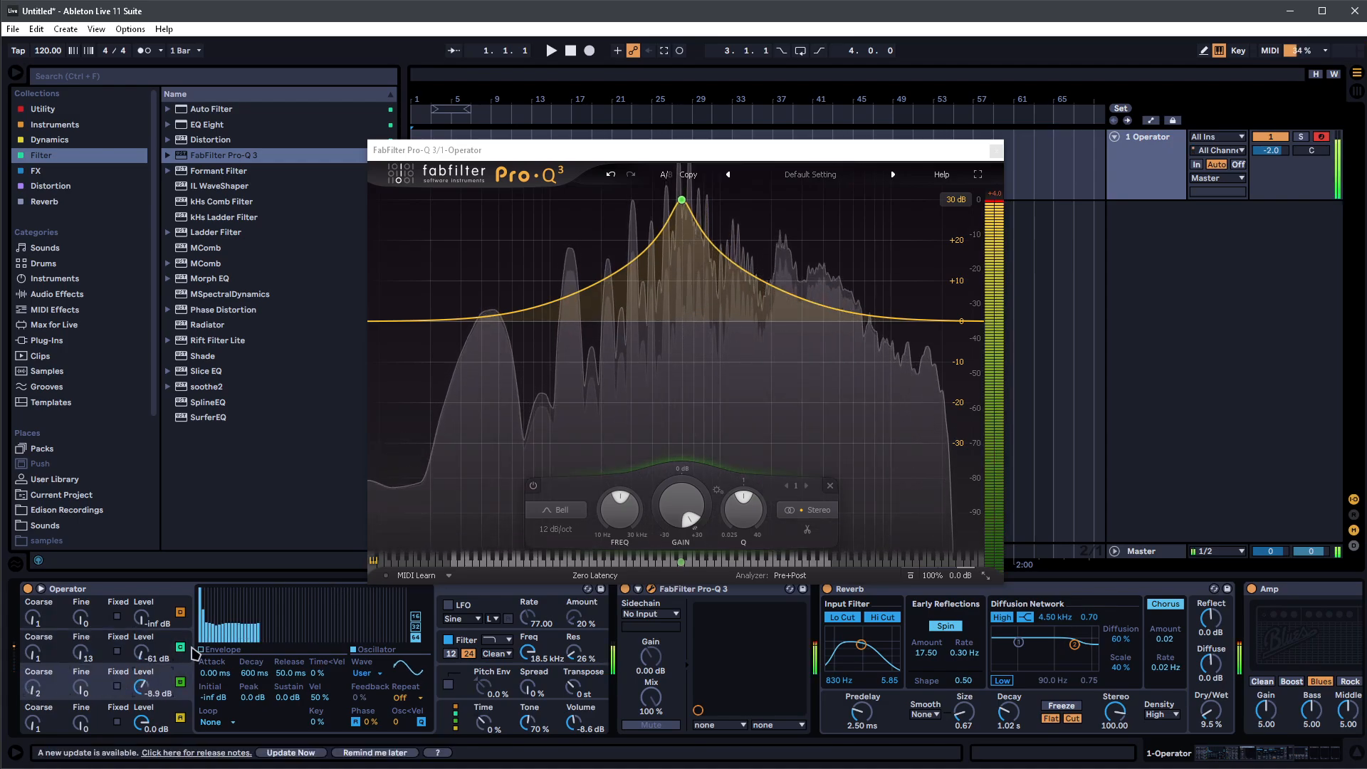
# - Set oscillator C's fine tuning to 90 and level to -21 dB, and reduce the Pro-Q 3 bell to about +10 dB
pyautogui.moveTo(682, 200); pyautogui.dragTo(664, 94)
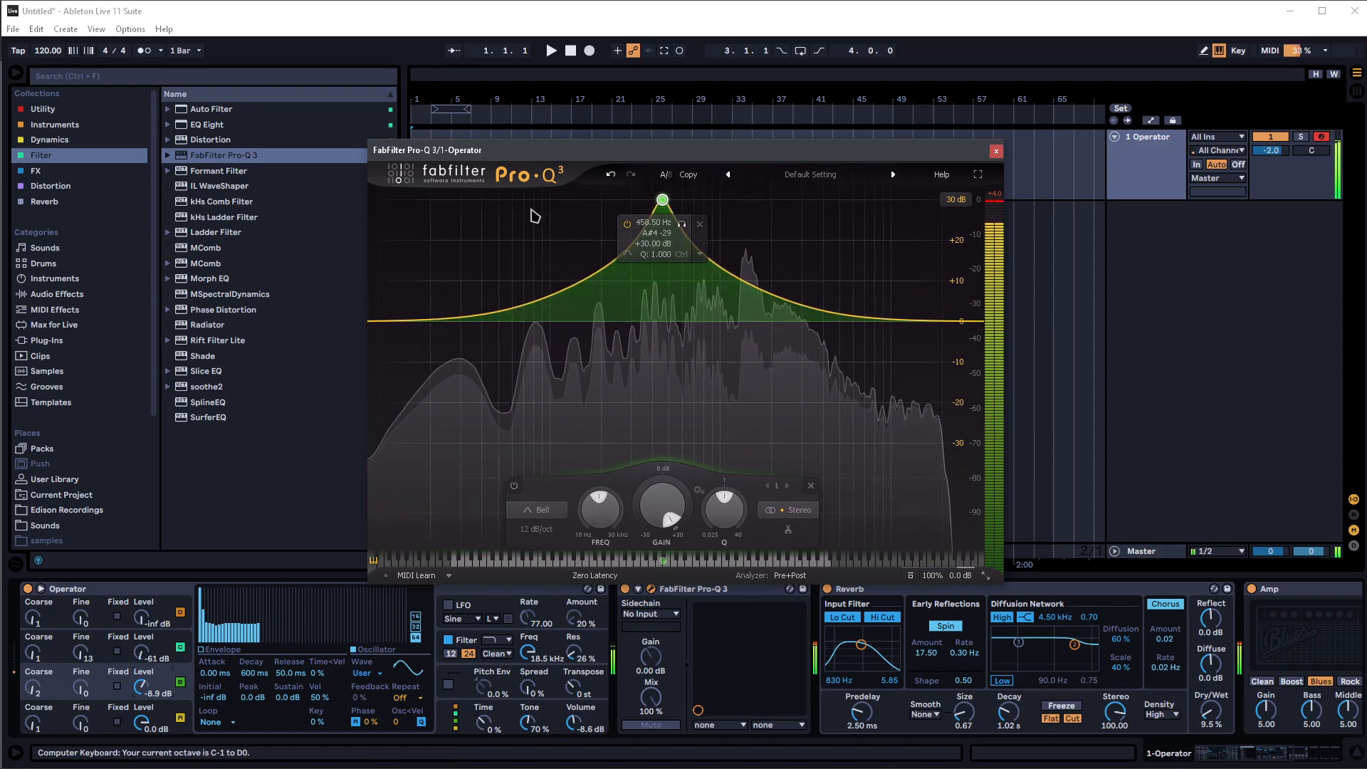
pyautogui.moveTo(138, 649); pyautogui.dragTo(137, 569)
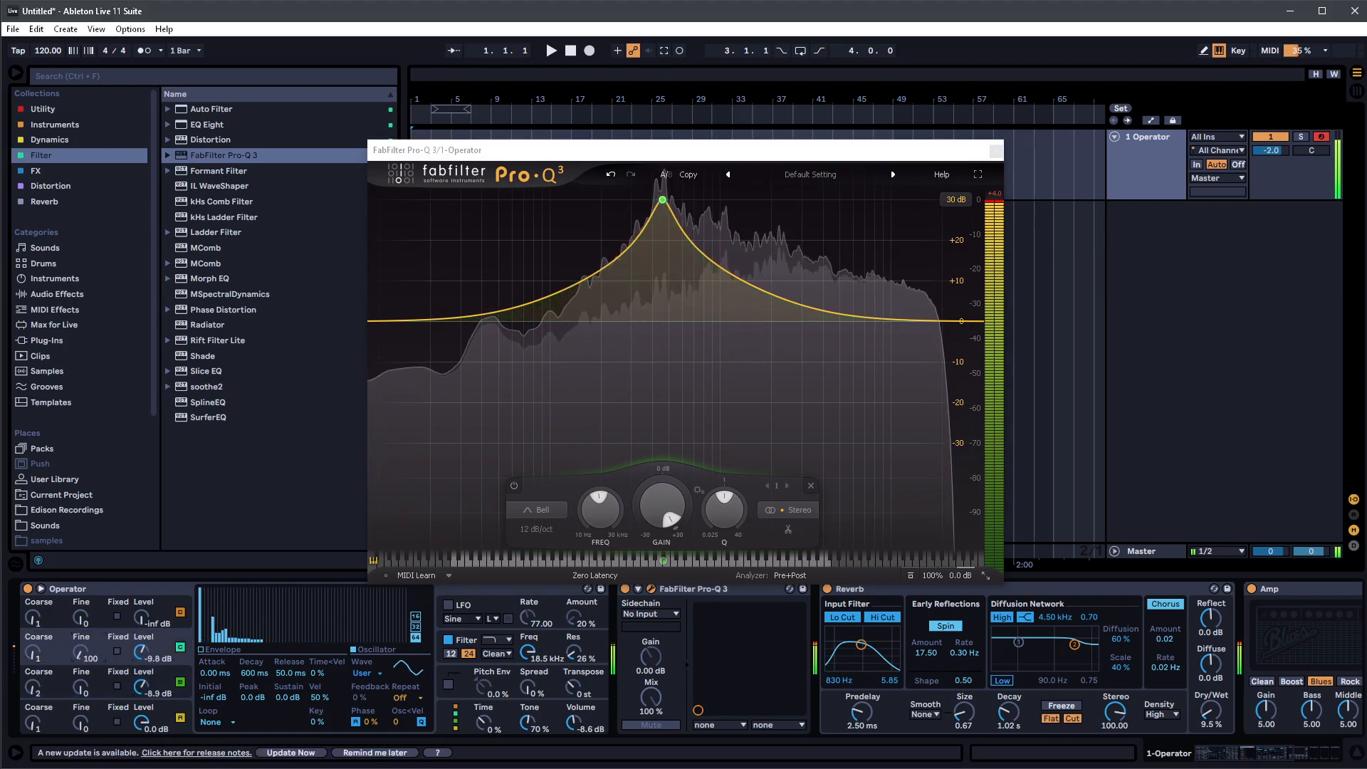
pyautogui.moveTo(663, 200); pyautogui.dragTo(644, 278)
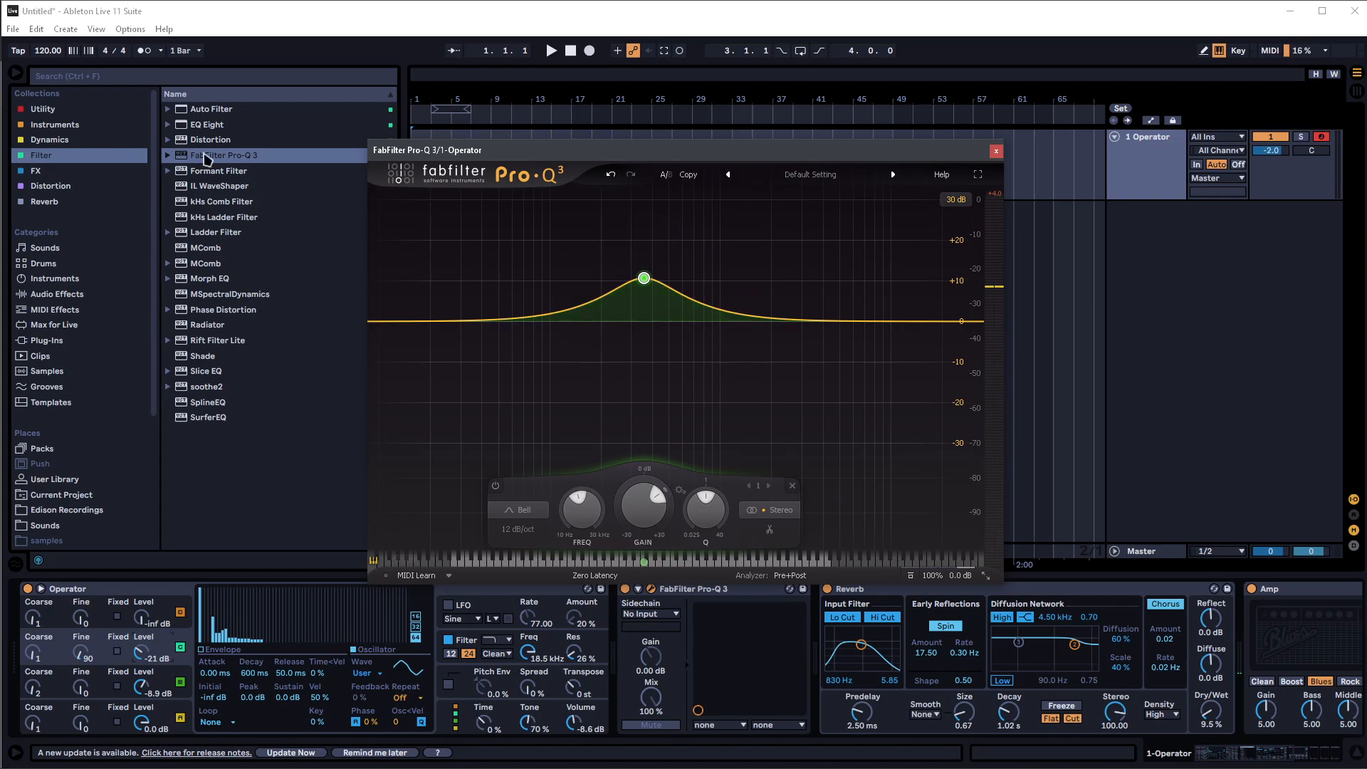
# - Insert Shifter between Pro-Q 3 and Reverb in Freq mode, with fine at 15.4 Hz and dry/wet at 71 %
pyautogui.click(28, 294)
pyautogui.scroll(-2, 146, 507)
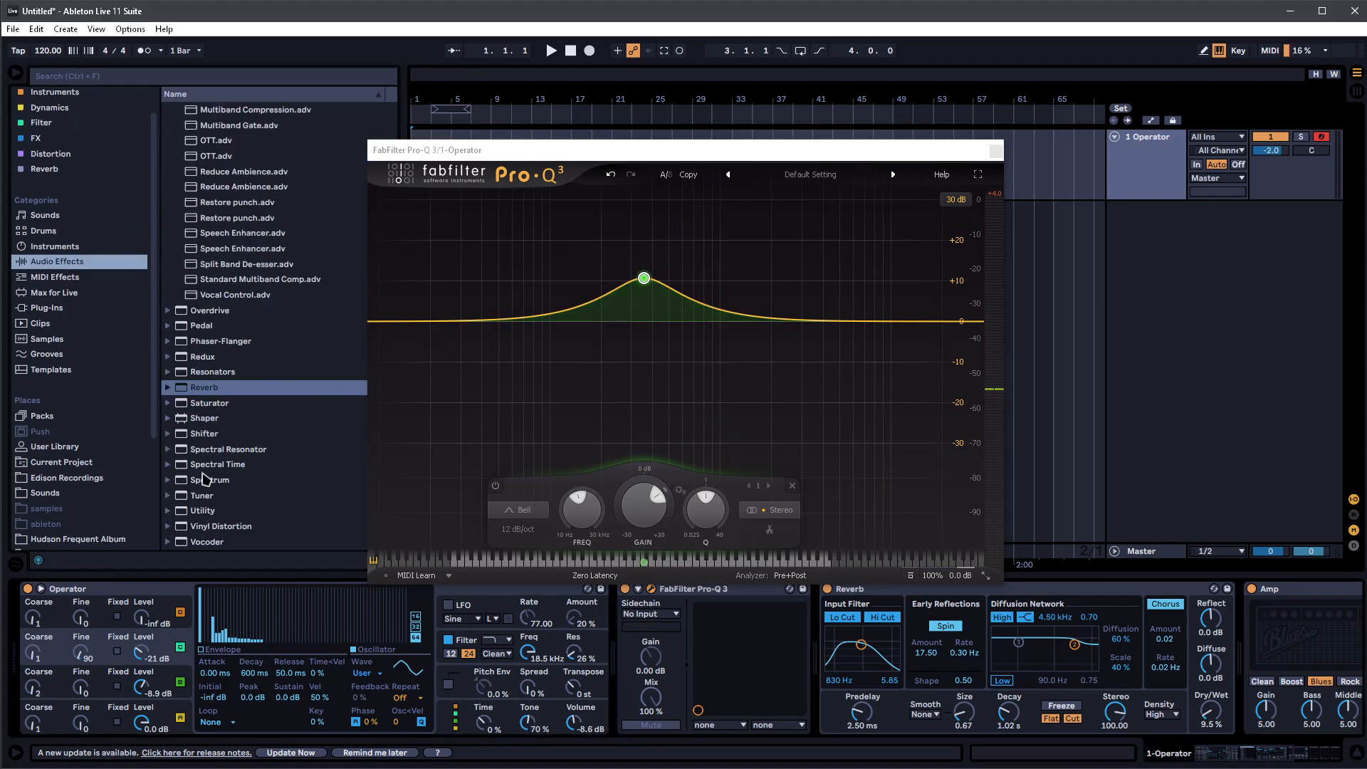
pyautogui.moveTo(205, 433); pyautogui.dragTo(843, 666)
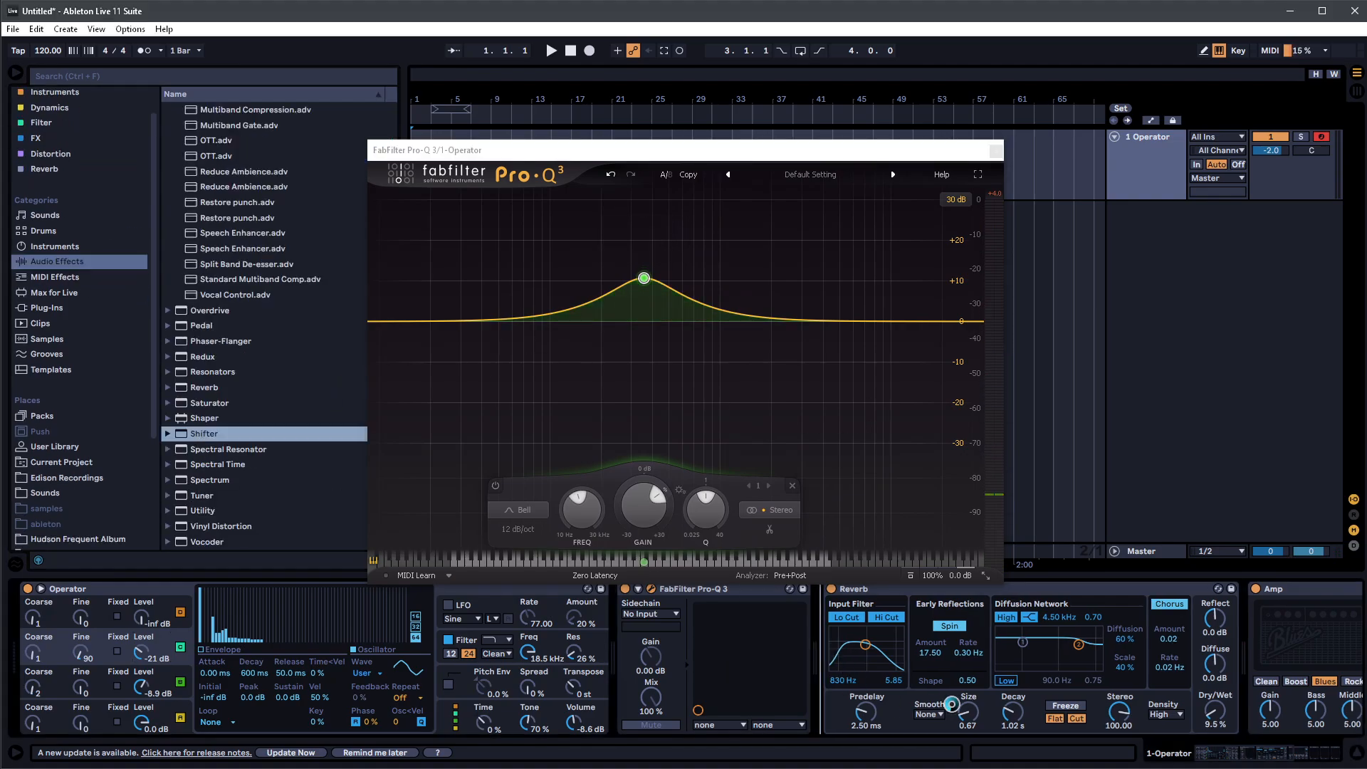
pyautogui.moveTo(952, 705); pyautogui.dragTo(954, 705)
pyautogui.moveTo(886, 623); pyautogui.dragTo(886, 618)
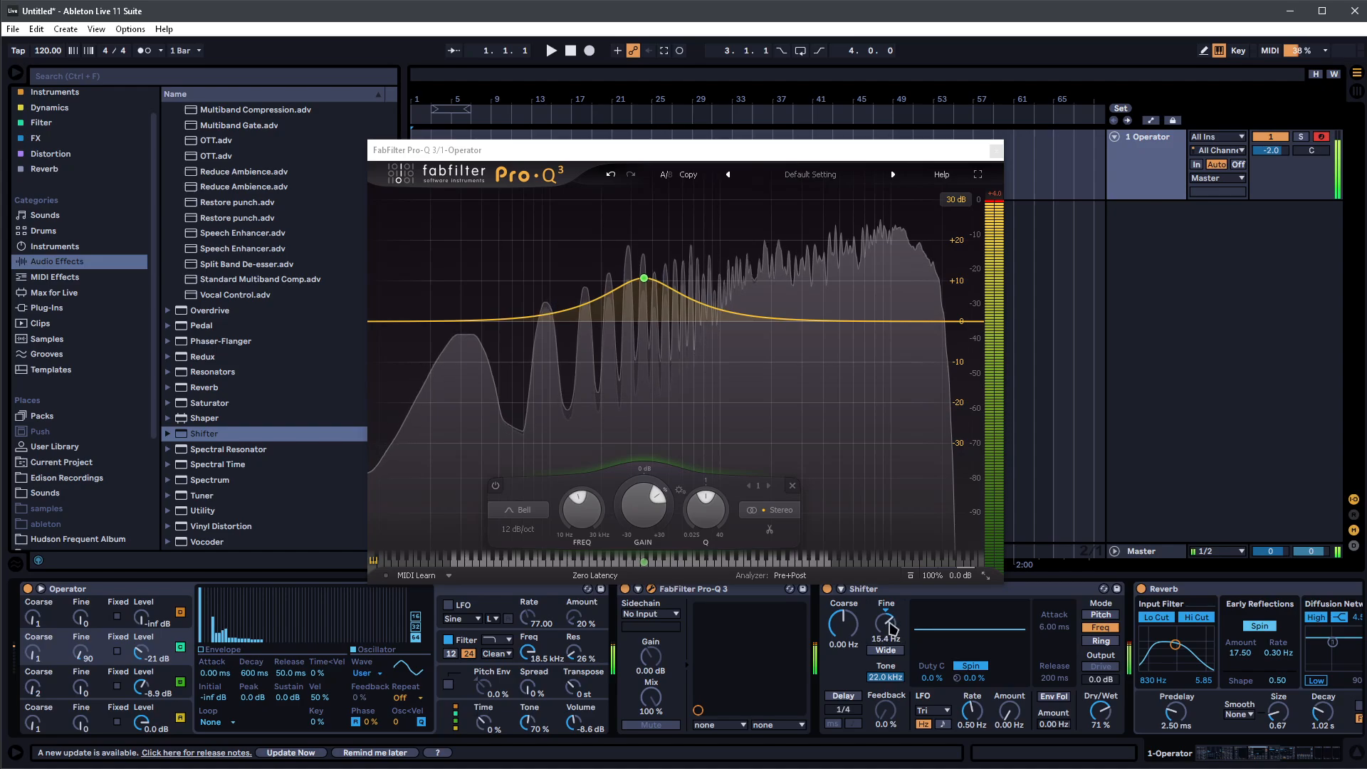
# - Raise the Pro-Q 3 bell to about +30 dB at a slightly lower frequency and bring the Amp into view
pyautogui.moveTo(644, 278); pyautogui.dragTo(628, 159)
pyautogui.click(1170, 592)
pyautogui.scroll(-6, 1118, 705)
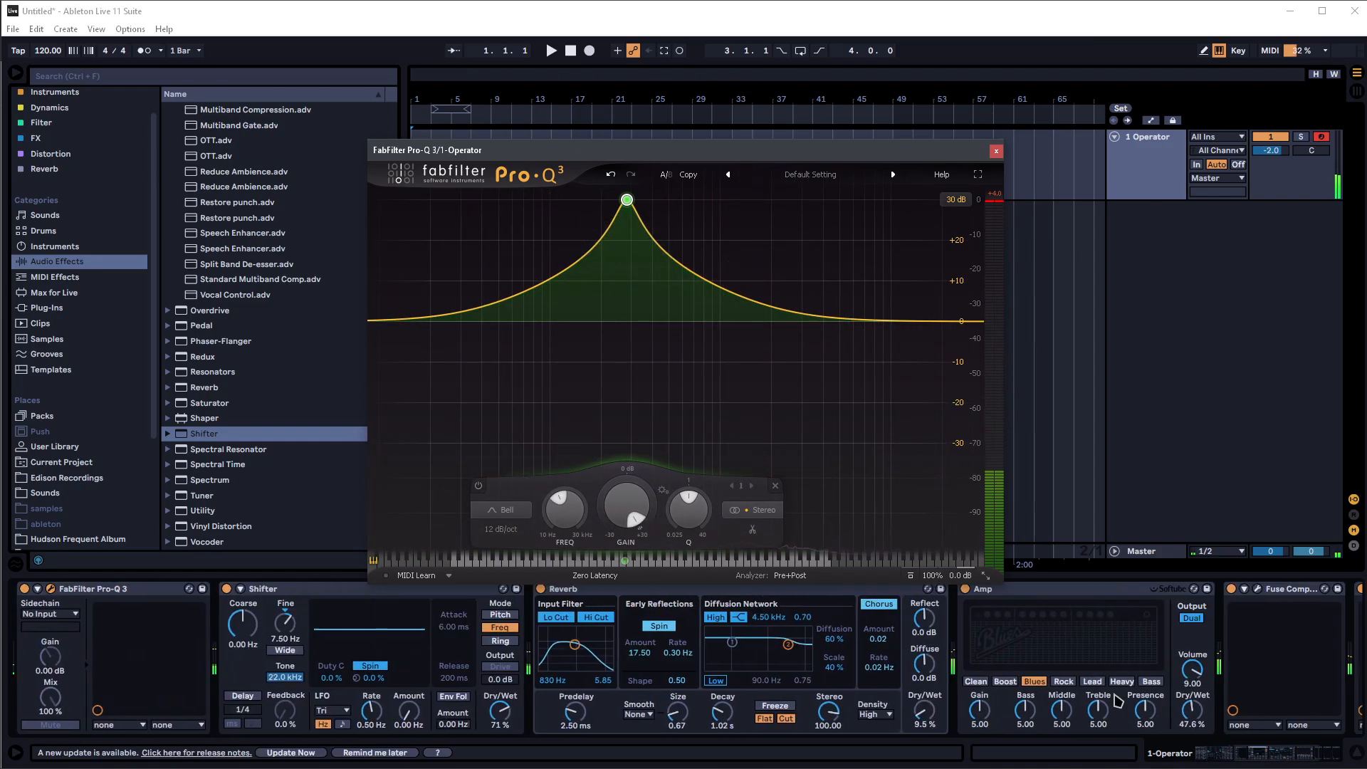
# - Open the last Fuse Compressor in the chain and arrange its window beside the Pro-Q 3 window
pyautogui.click(1110, 591)
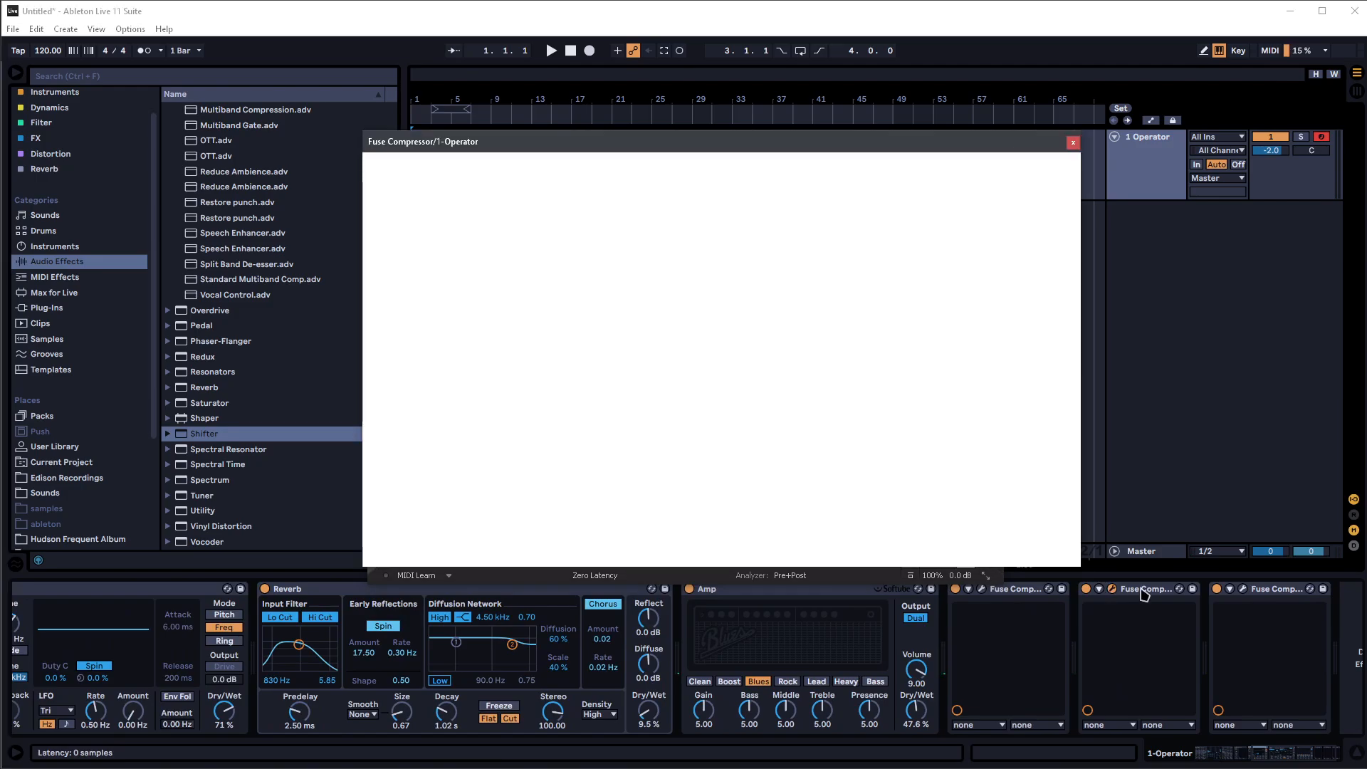
pyautogui.click(1072, 142)
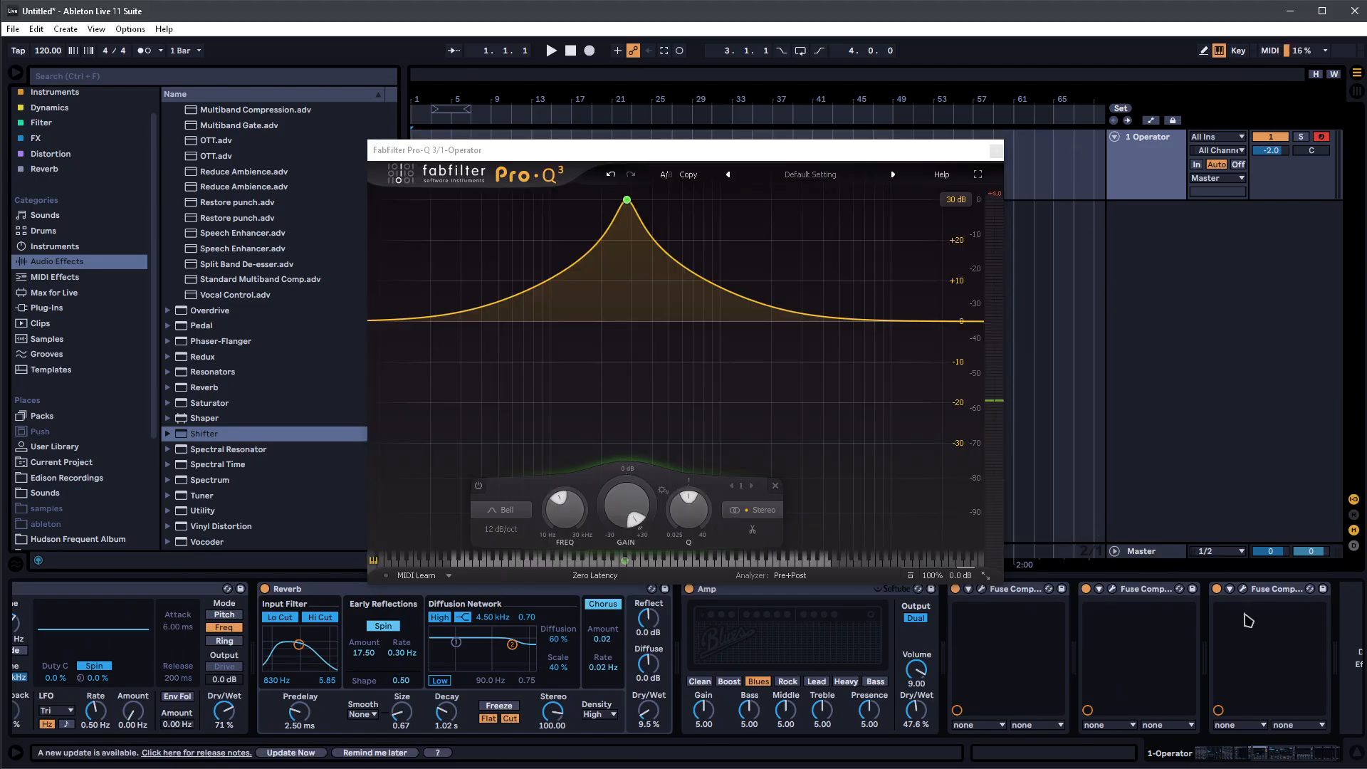
pyautogui.click(1244, 589)
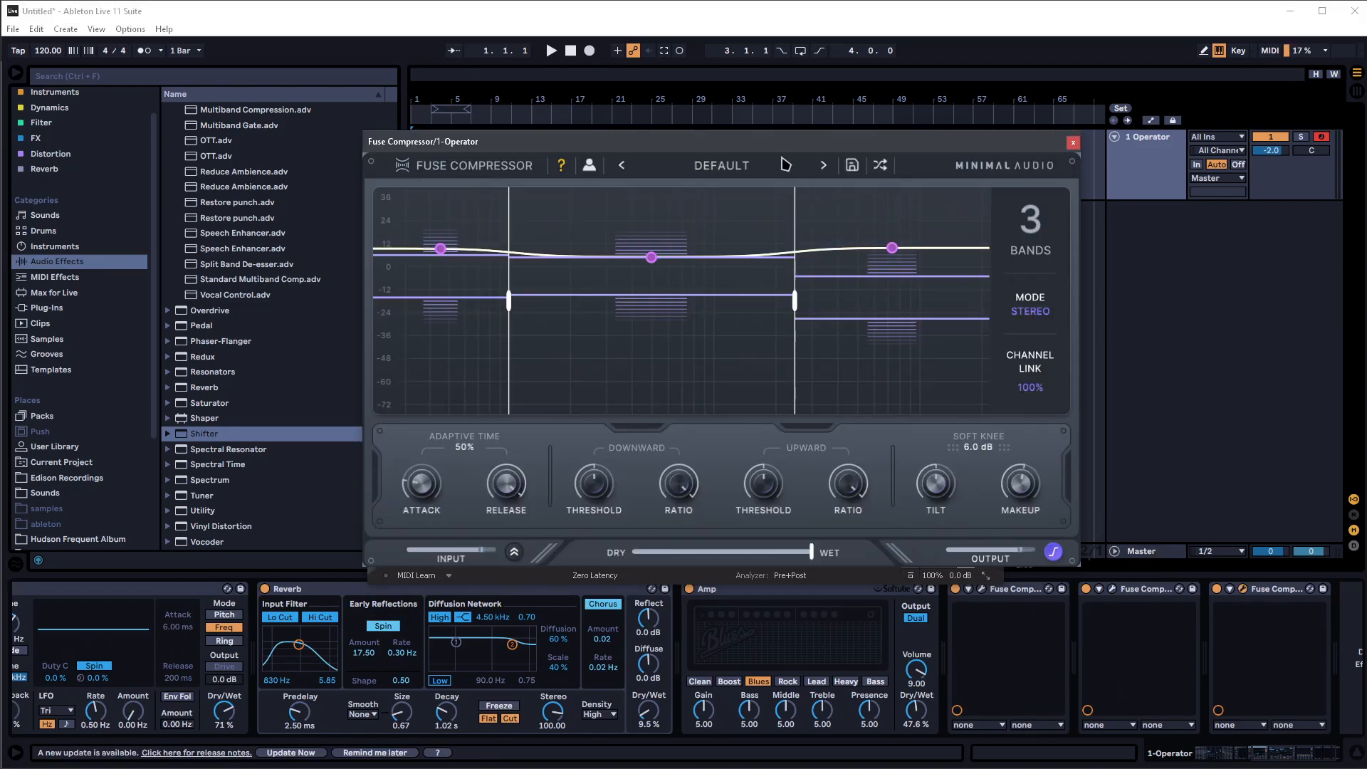
pyautogui.moveTo(762, 146); pyautogui.dragTo(1170, 105)
pyautogui.moveTo(649, 150); pyautogui.dragTo(367, 76)
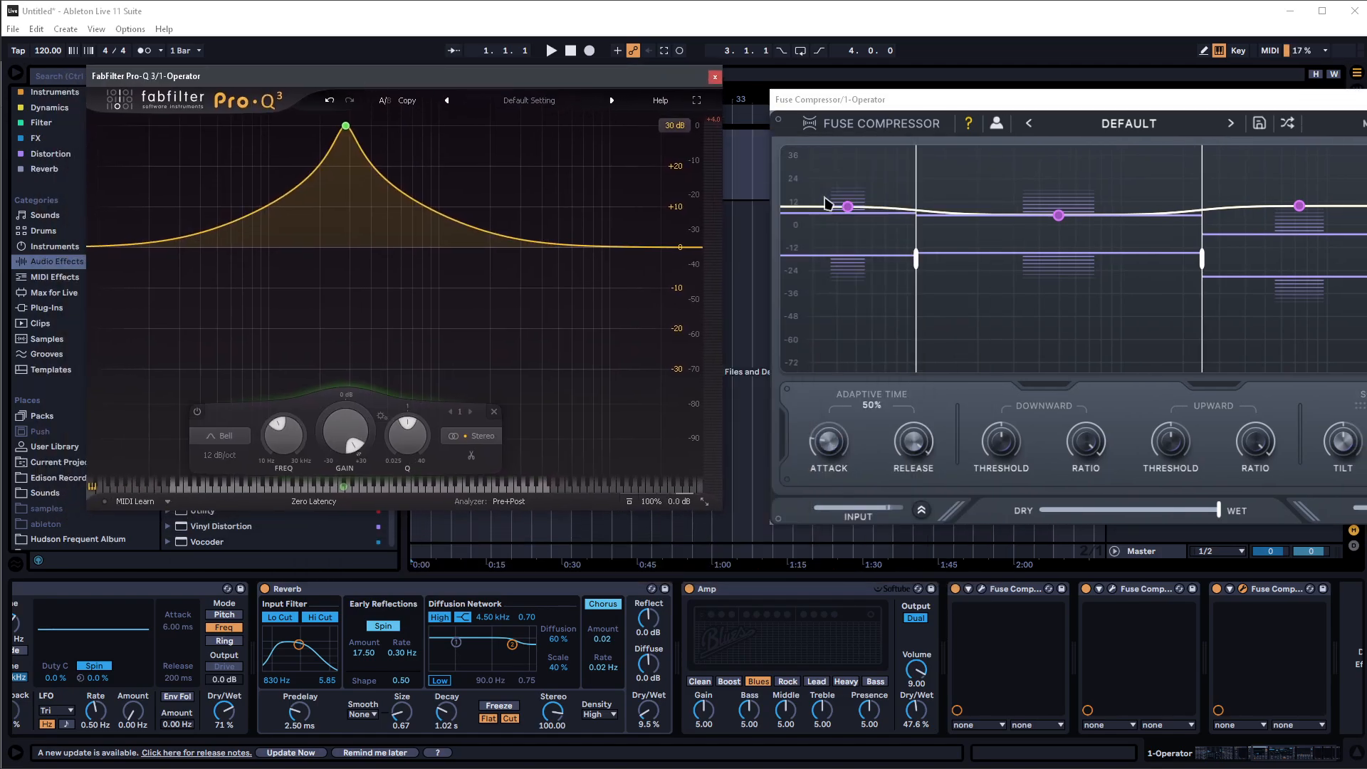
# - Move the Fuse Compressor's lower crossover up in frequency and readjust the thresholds of its three bands
pyautogui.moveTo(916, 208); pyautogui.dragTo(983, 257)
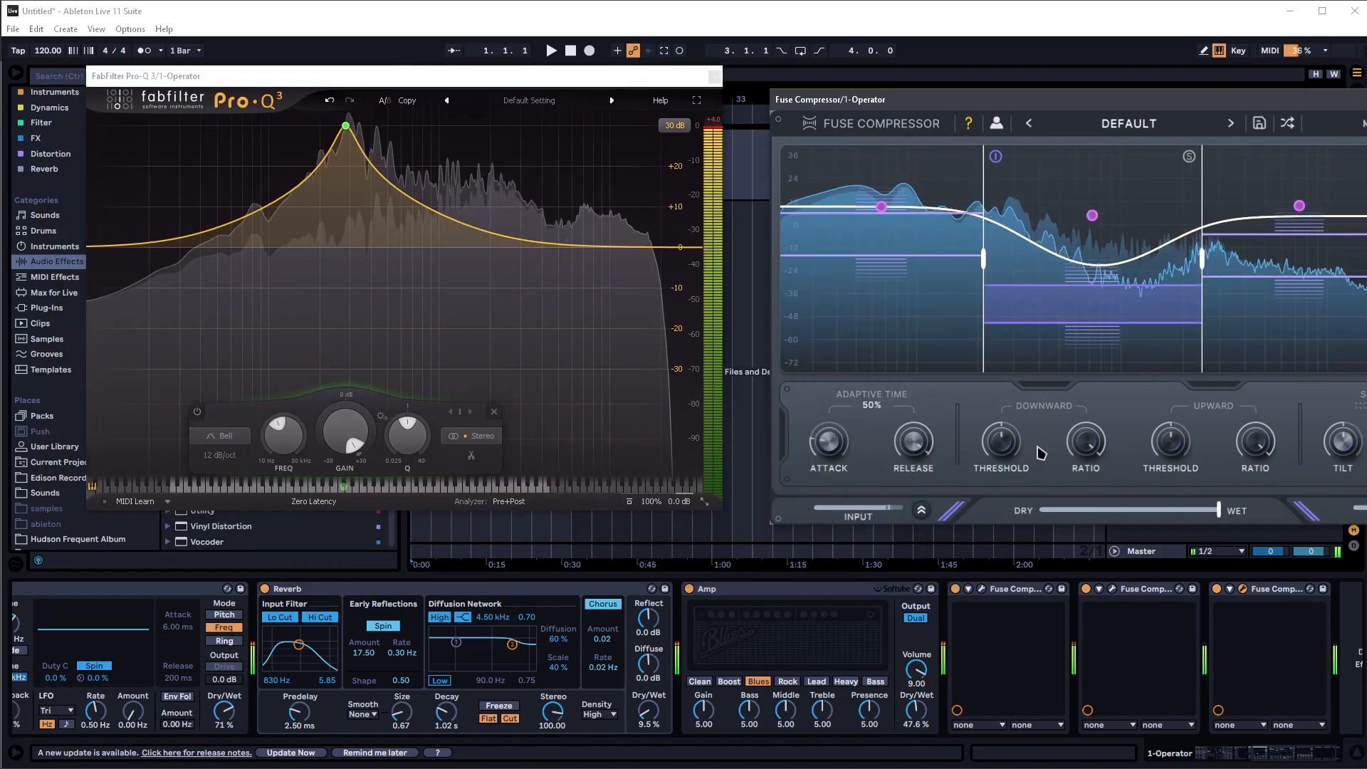
pyautogui.moveTo(1041, 454); pyautogui.dragTo(985, 149)
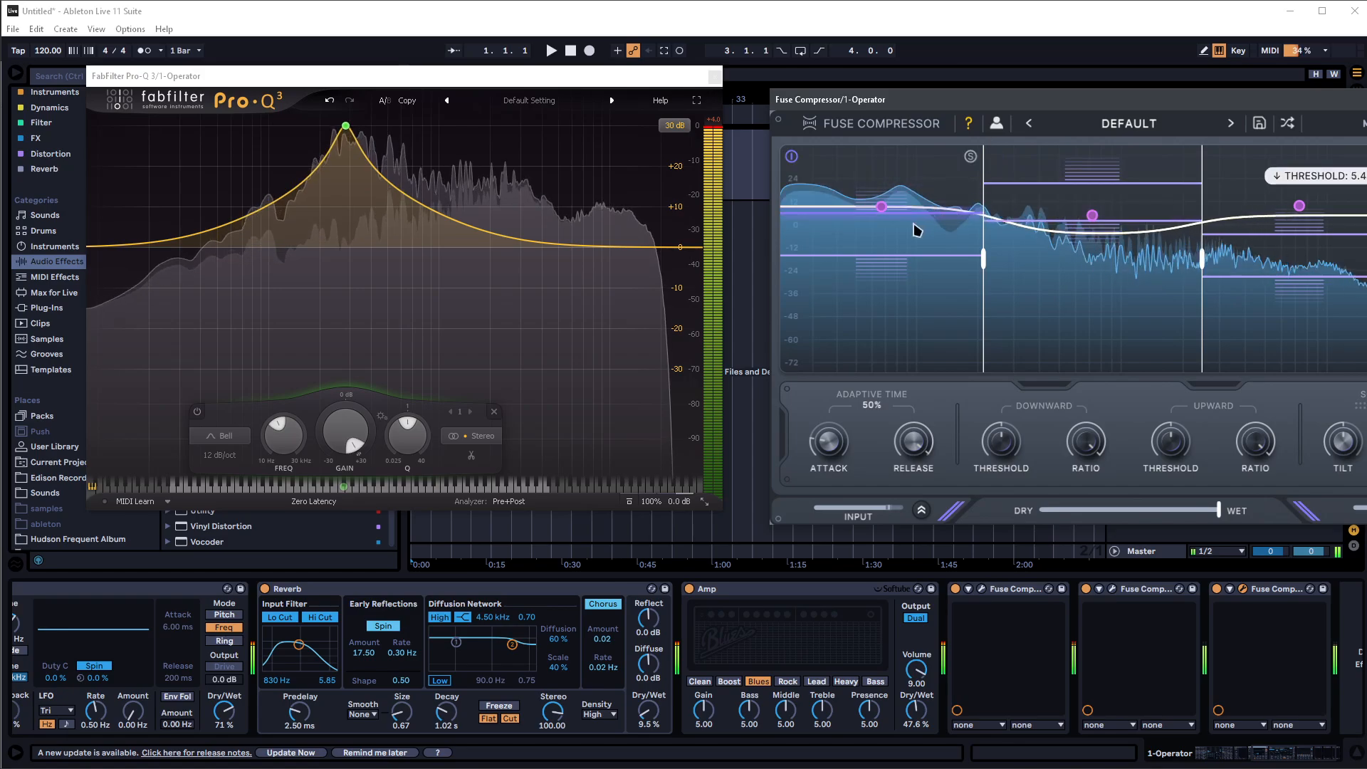
pyautogui.moveTo(914, 225); pyautogui.dragTo(866, 211)
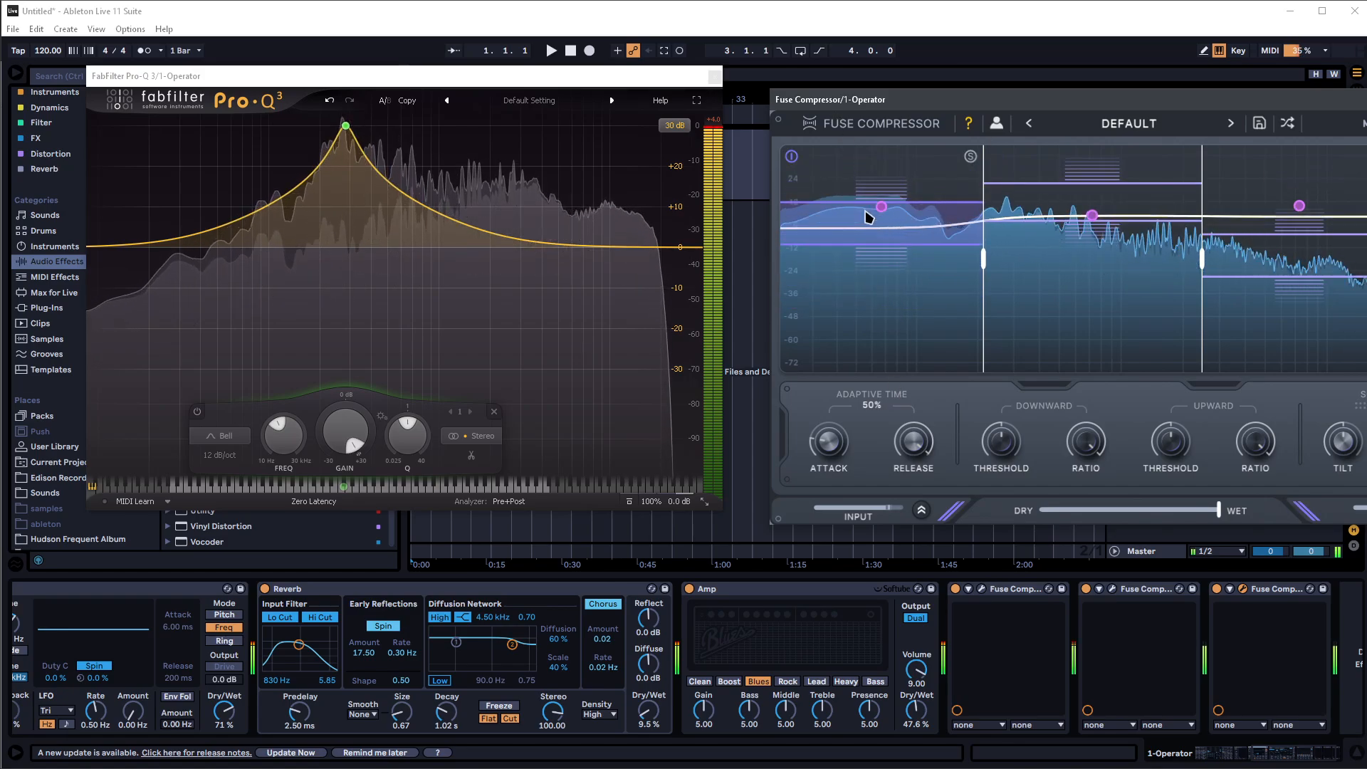
pyautogui.moveTo(1319, 265); pyautogui.dragTo(1287, 108)
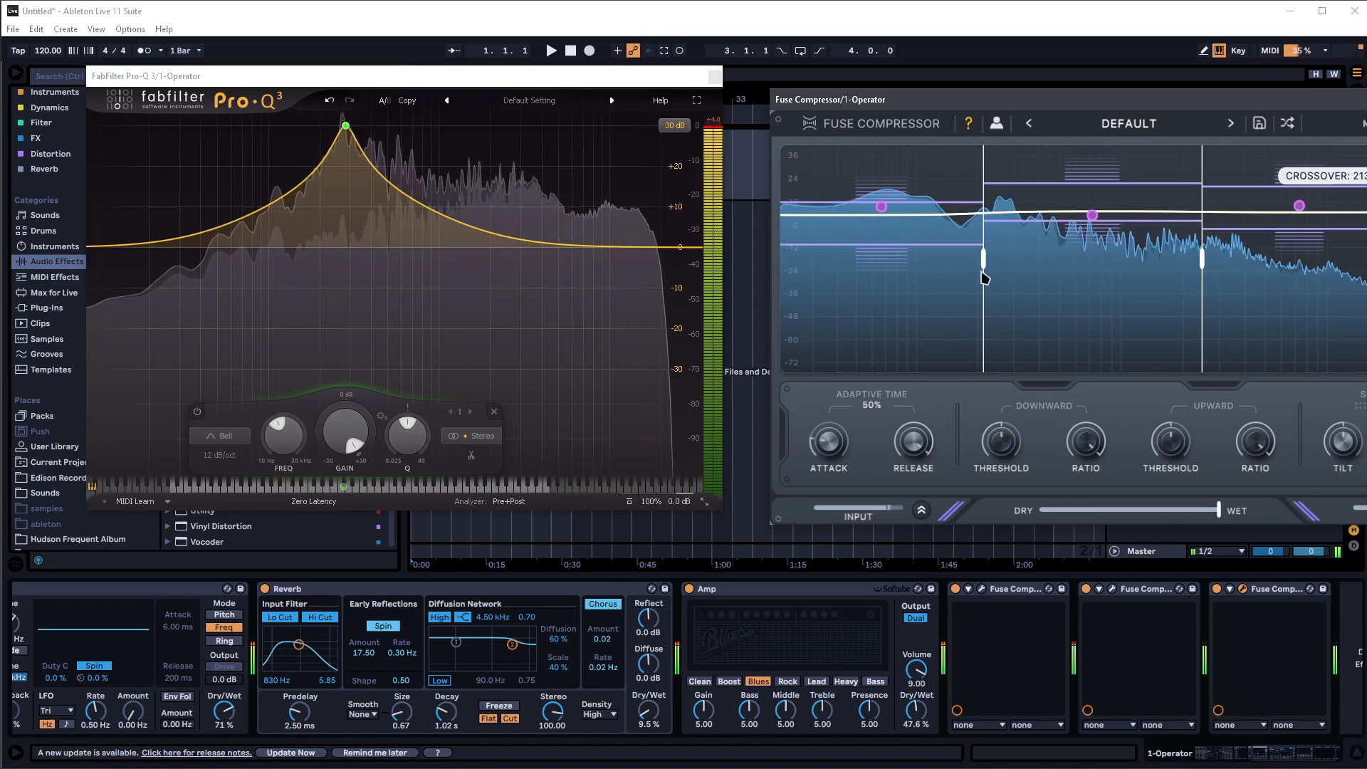
# - Split the Fuse Compressor into more bands, set adaptive time to 100%, and reshape the band thresholds and lower crossovers
pyautogui.click(1366, 123)
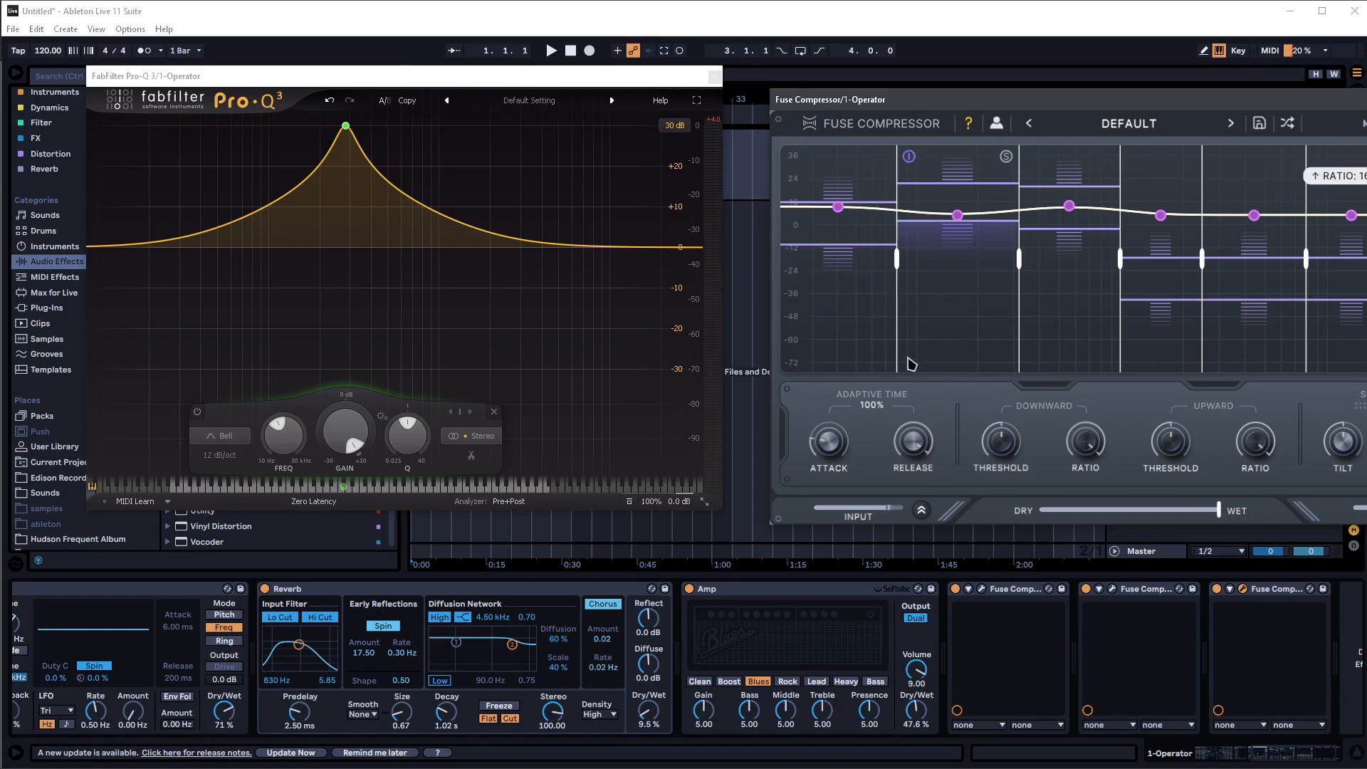
pyautogui.click(969, 128)
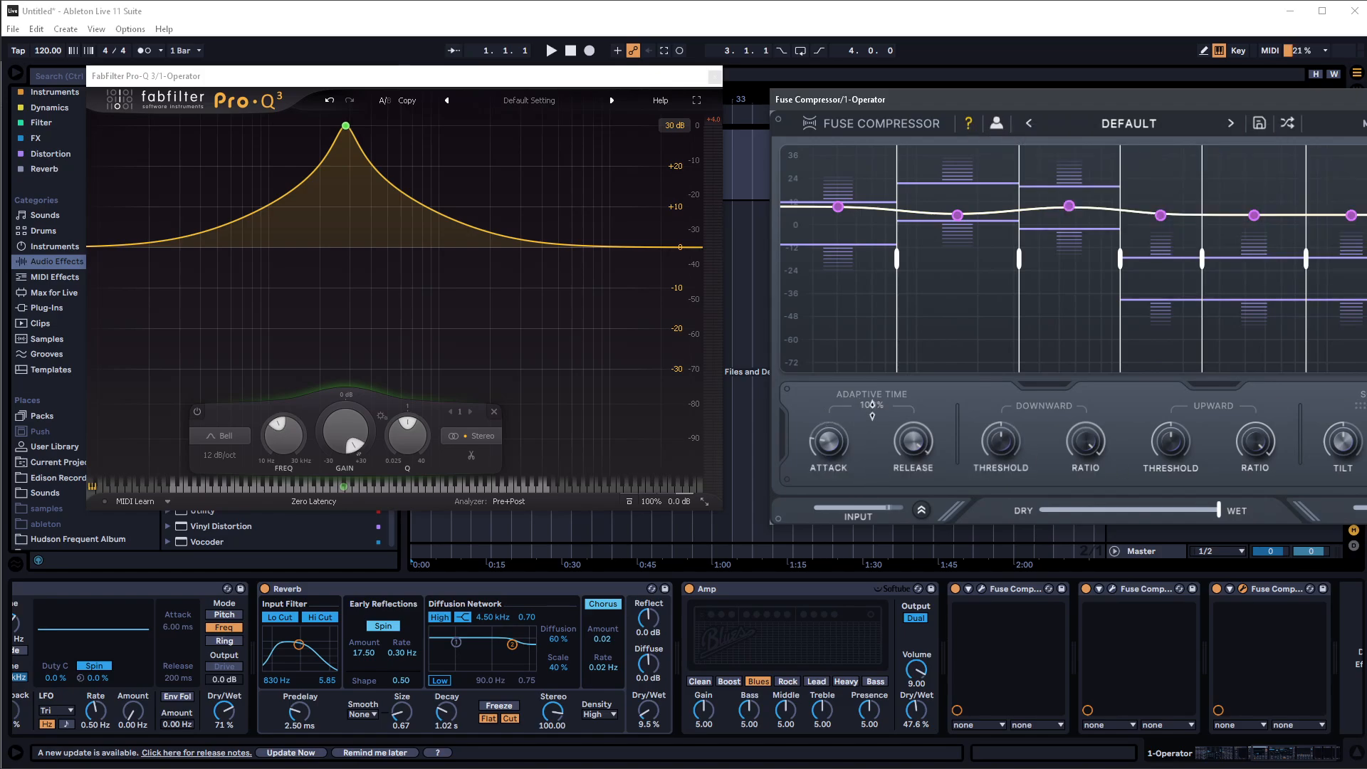
pyautogui.moveTo(872, 406)
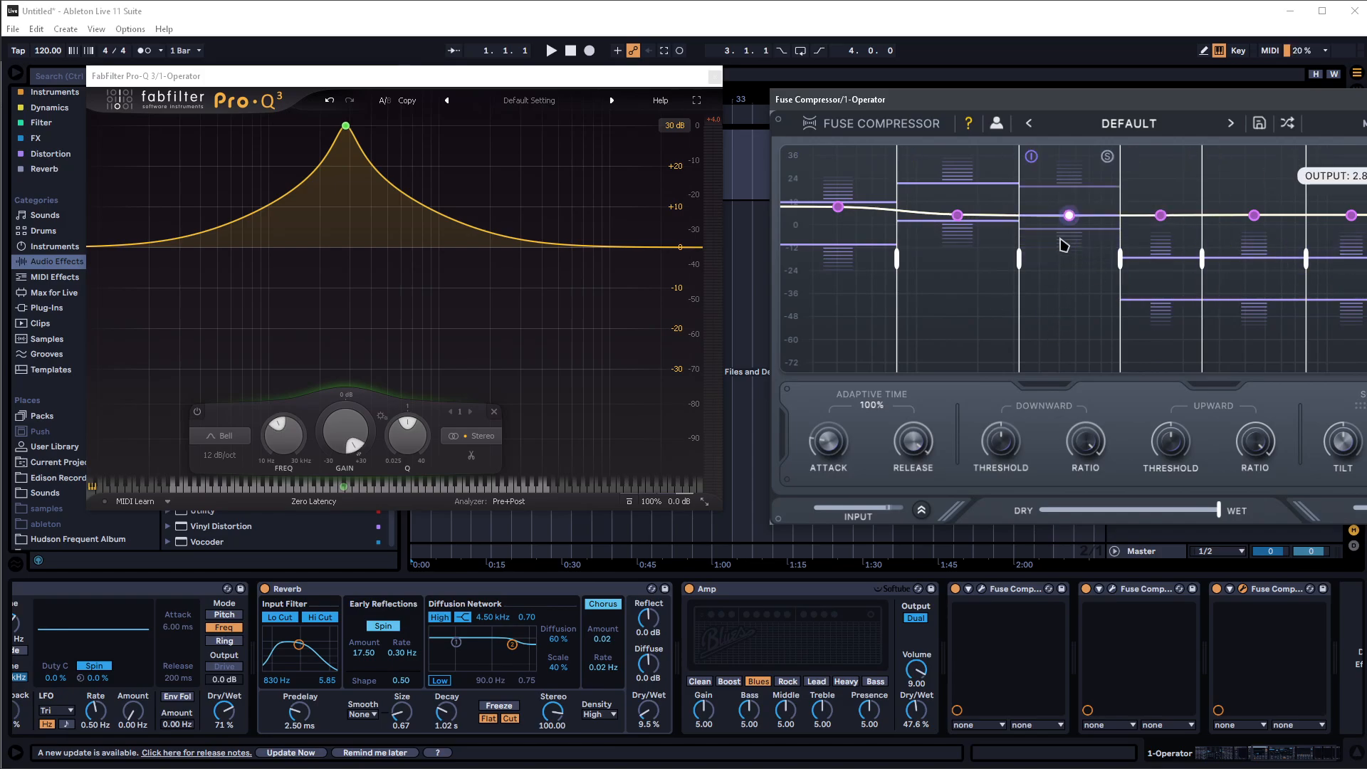
pyautogui.press('space')
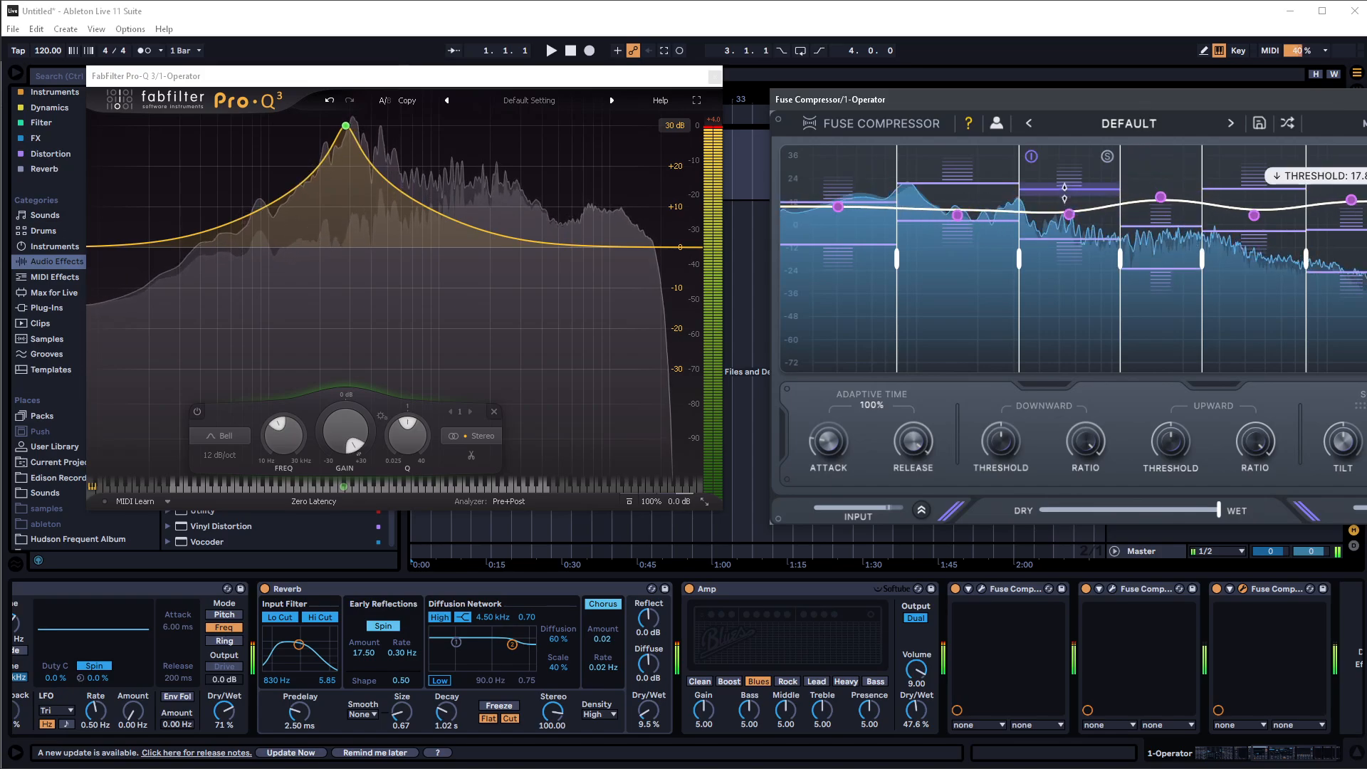
pyautogui.moveTo(1019, 258); pyautogui.dragTo(942, 260)
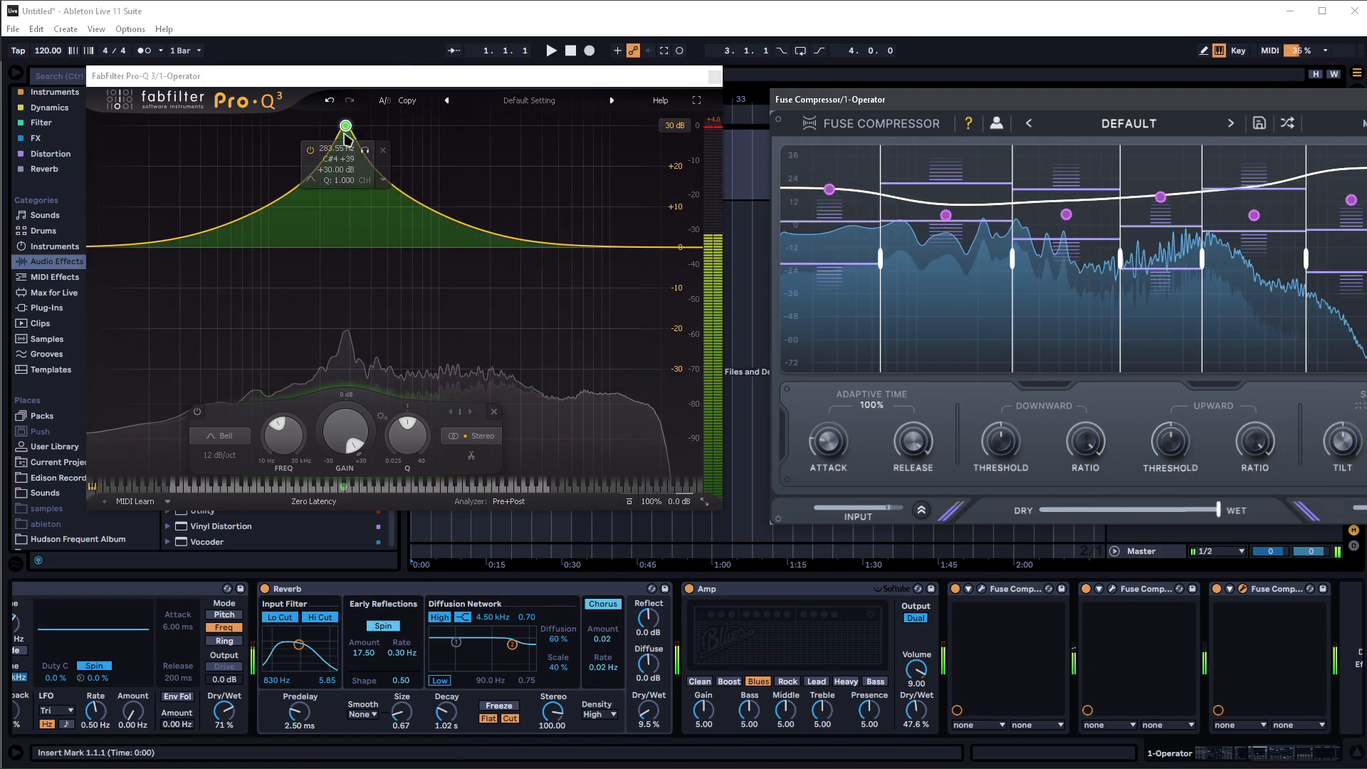
# - Sweep the Pro-Q 3 bell down and back up to about 416 Hz at +30 dB, and set Shifter's fine to 0.50 Hz
pyautogui.moveTo(345, 127); pyautogui.dragTo(81, 40)
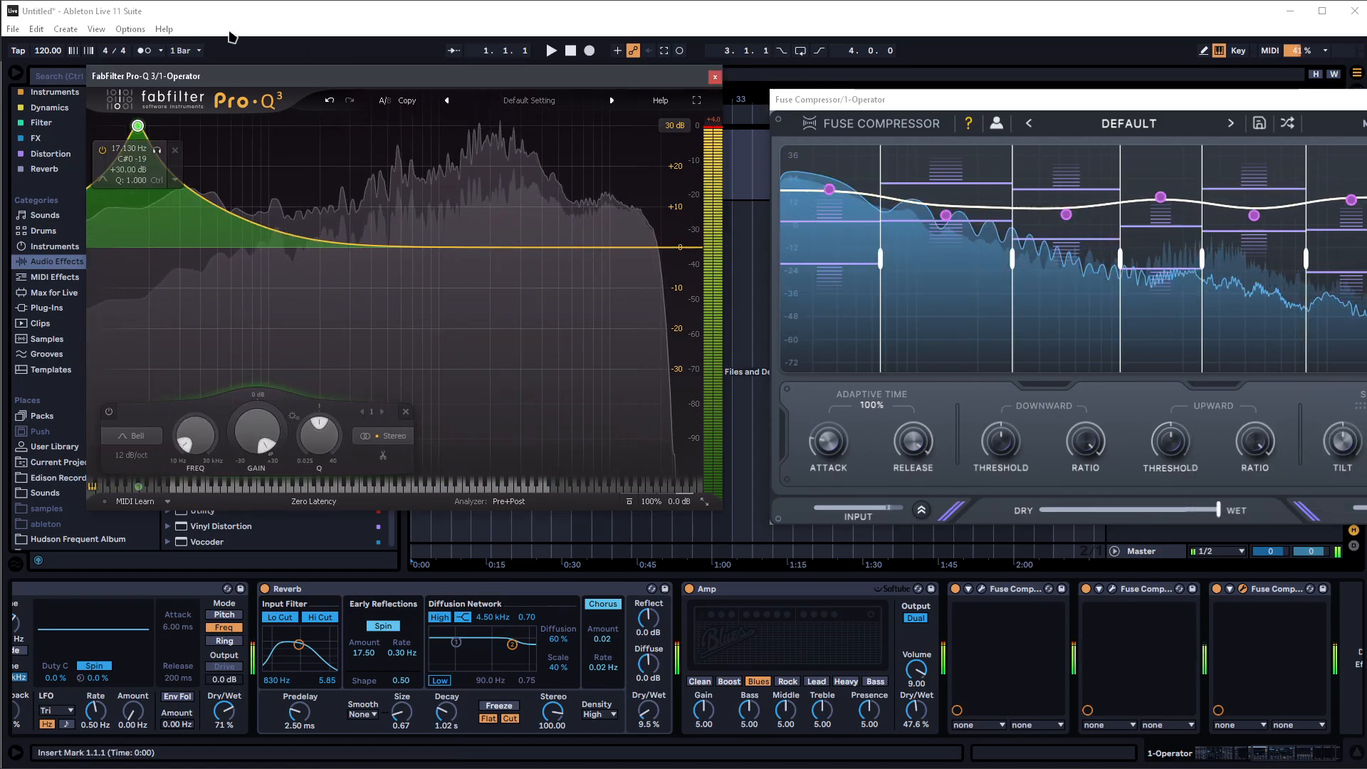
pyautogui.moveTo(232, 36); pyautogui.dragTo(377, 67)
pyautogui.hscroll(-3, 319, 733)
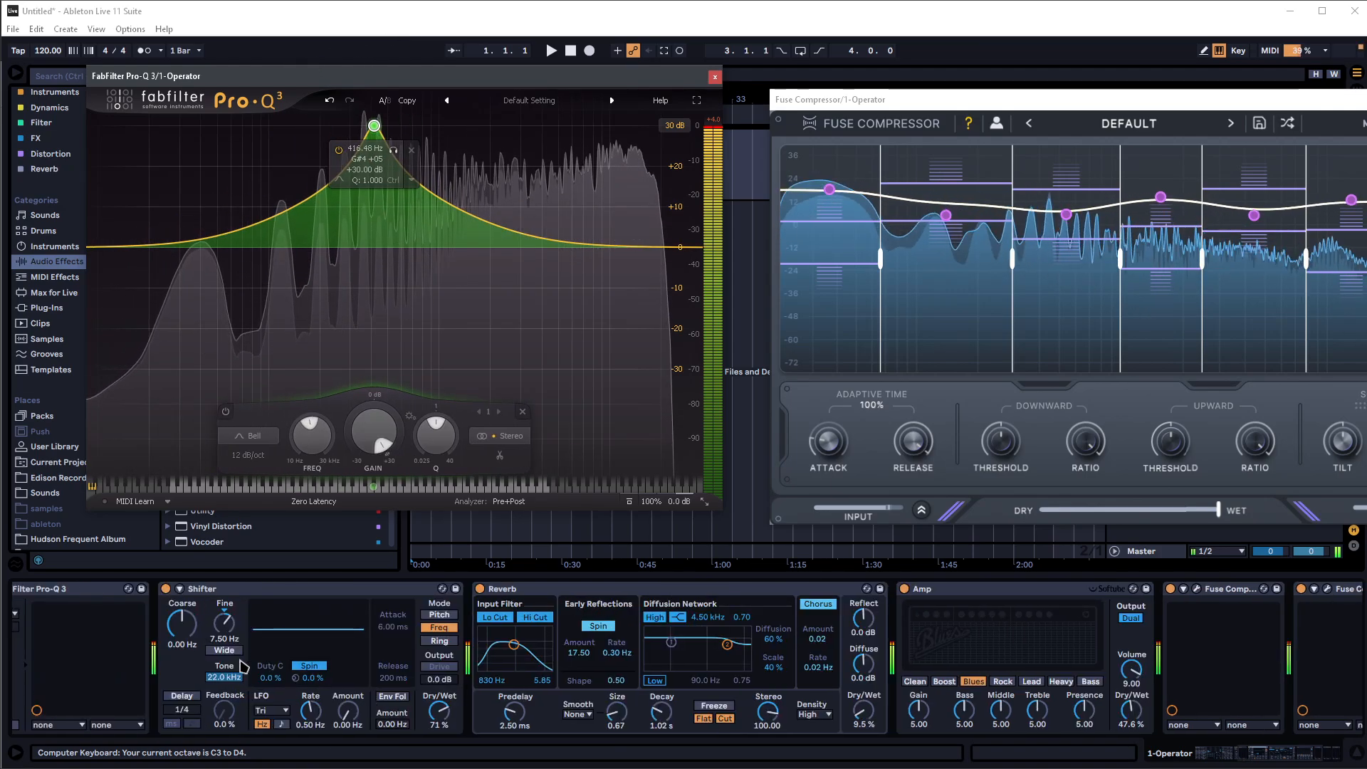
pyautogui.moveTo(224, 628); pyautogui.dragTo(223, 622)
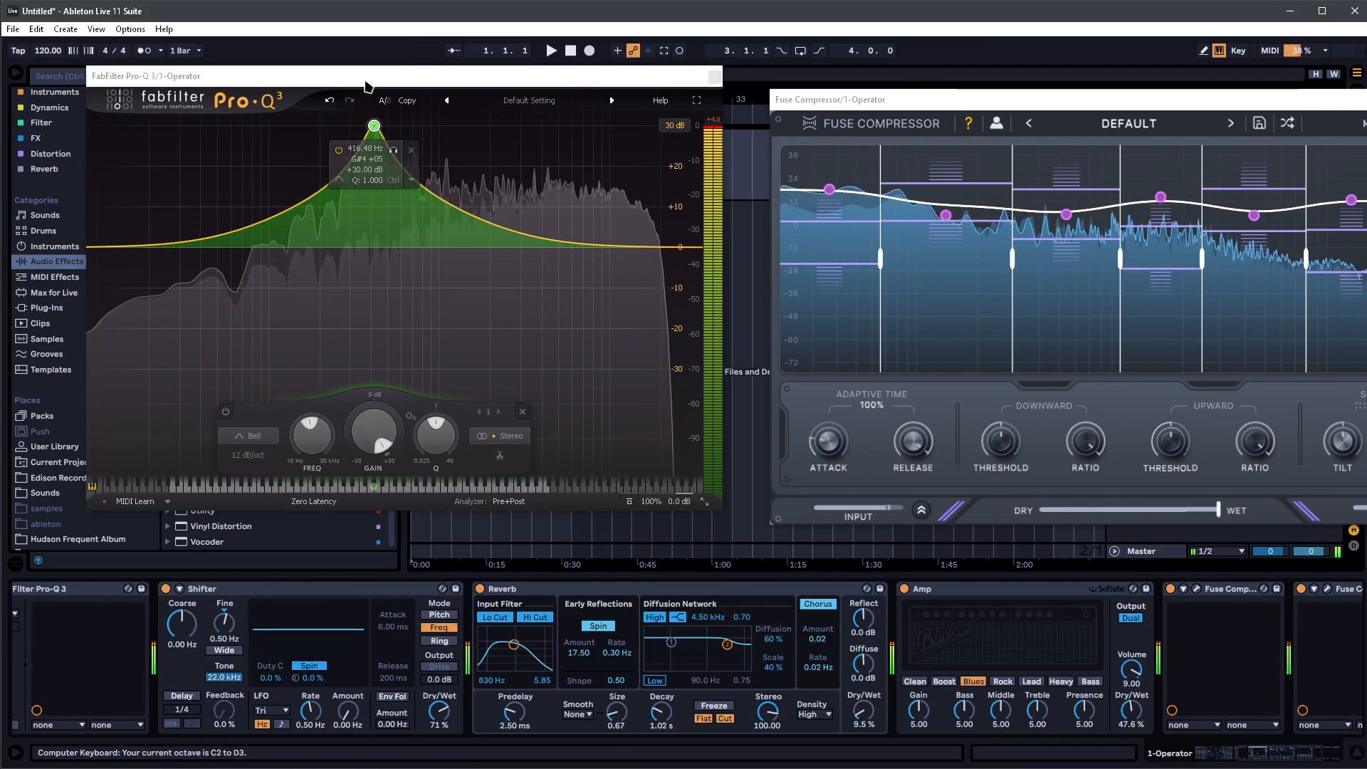
# - Bypass the Amp, set the Pro-Q 3 bell to about 520 Hz and +24.9 dB, and play test notes
pyautogui.moveTo(374, 129); pyautogui.dragTo(439, 107)
pyautogui.press('z')
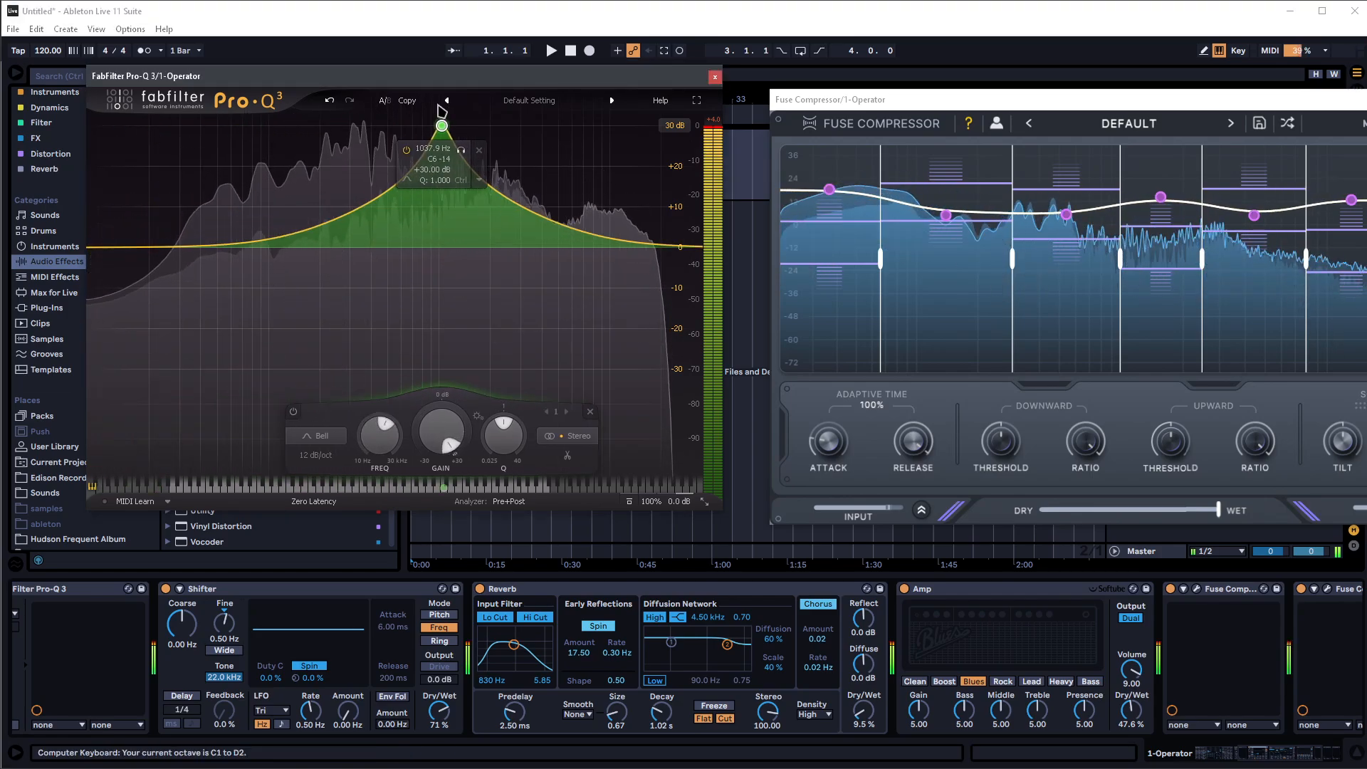
pyautogui.click(905, 589)
pyautogui.moveTo(443, 127); pyautogui.dragTo(391, 147)
pyautogui.click(947, 100)
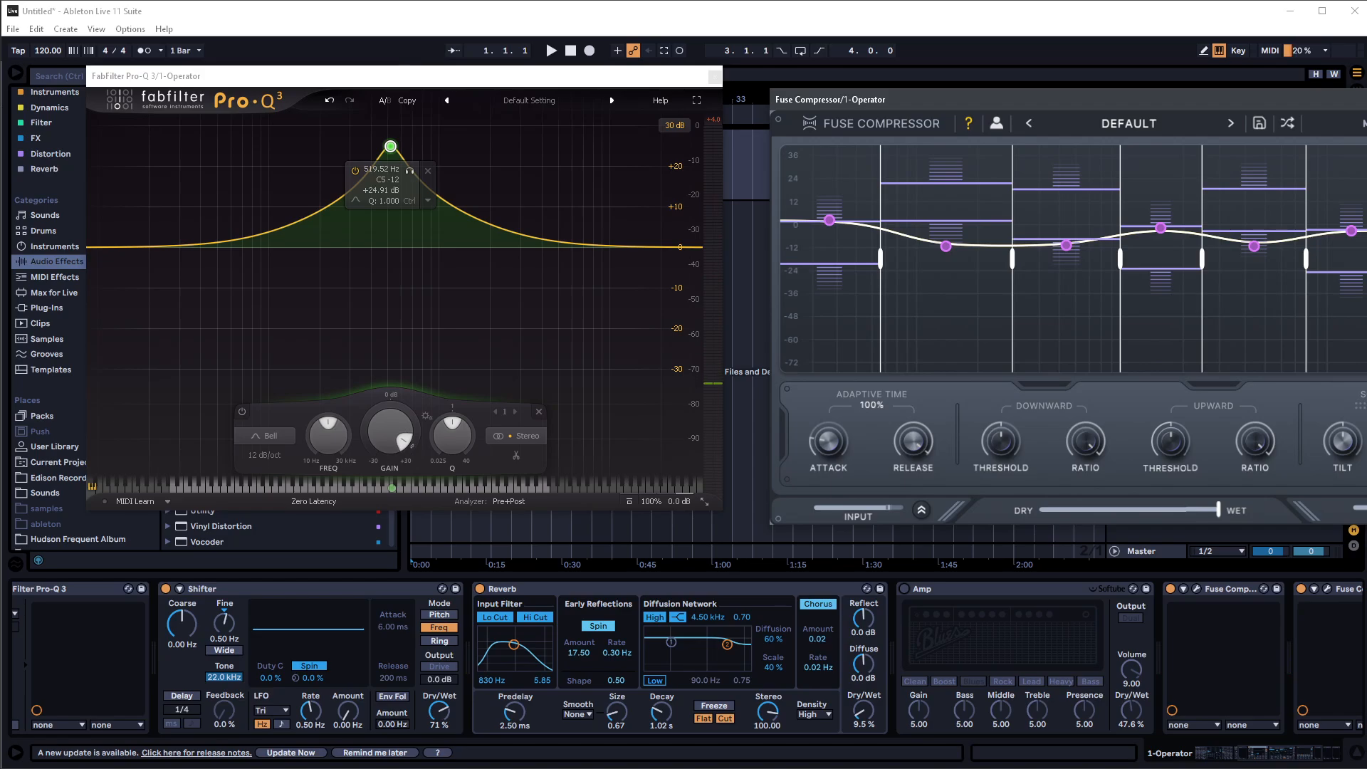
pyautogui.press('a')
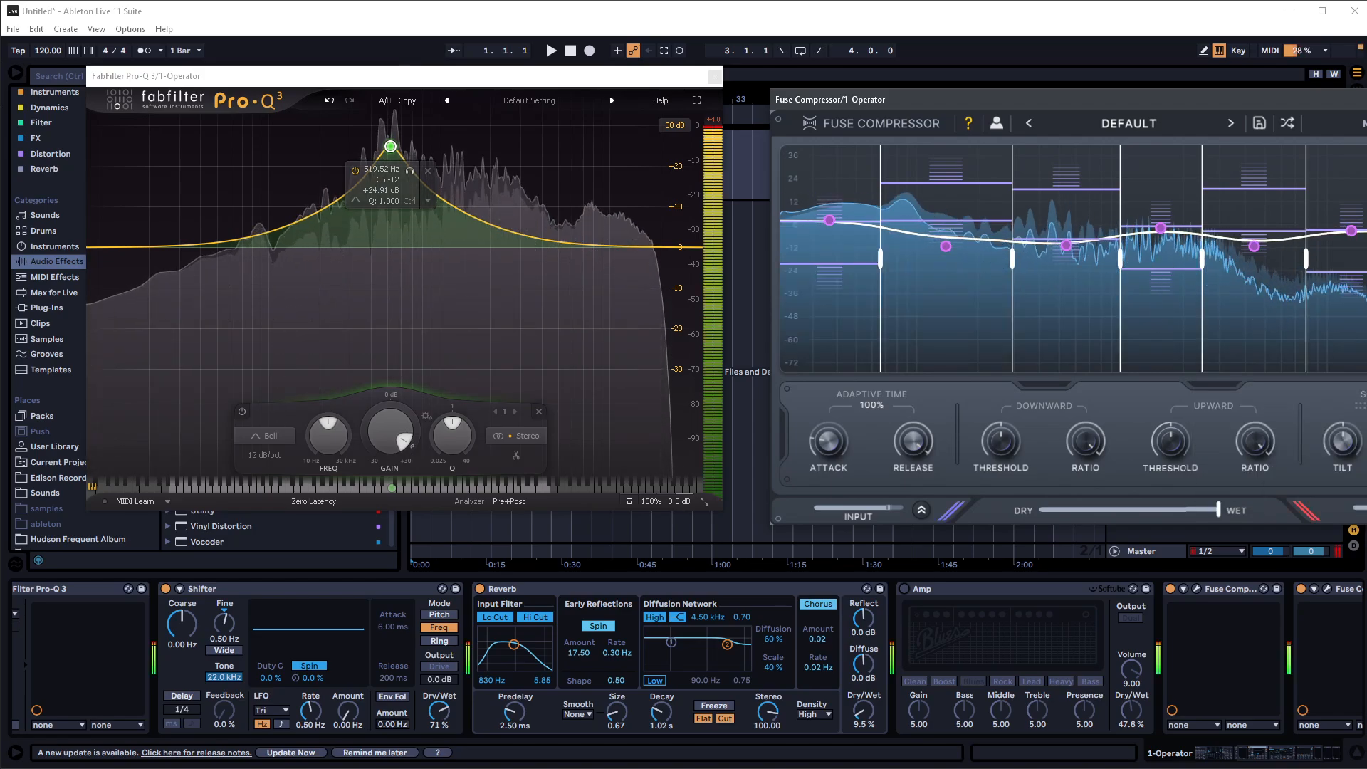
pyautogui.press('a')
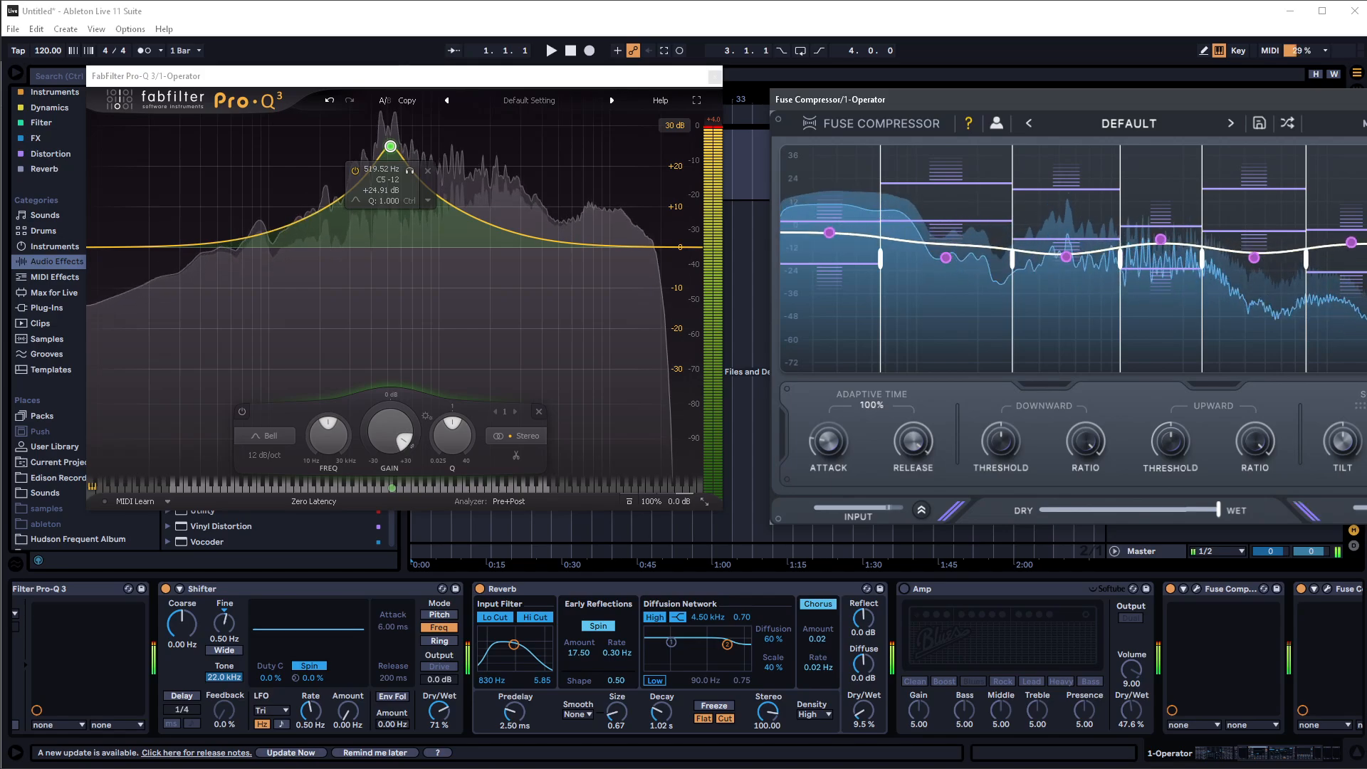
pyautogui.press('a')
# - Add a Glue Compressor after the Fuse Compressors with threshold -11.1 dB and makeup 7.30 dB
pyautogui.moveTo(1348, 100)
pyautogui.mouseDown()
pyautogui.moveTo(1366, 84)
pyautogui.moveTo(1366, 448)
pyautogui.moveTo(1366, 35)
pyautogui.moveTo(1366, 114)
pyautogui.mouseUp()
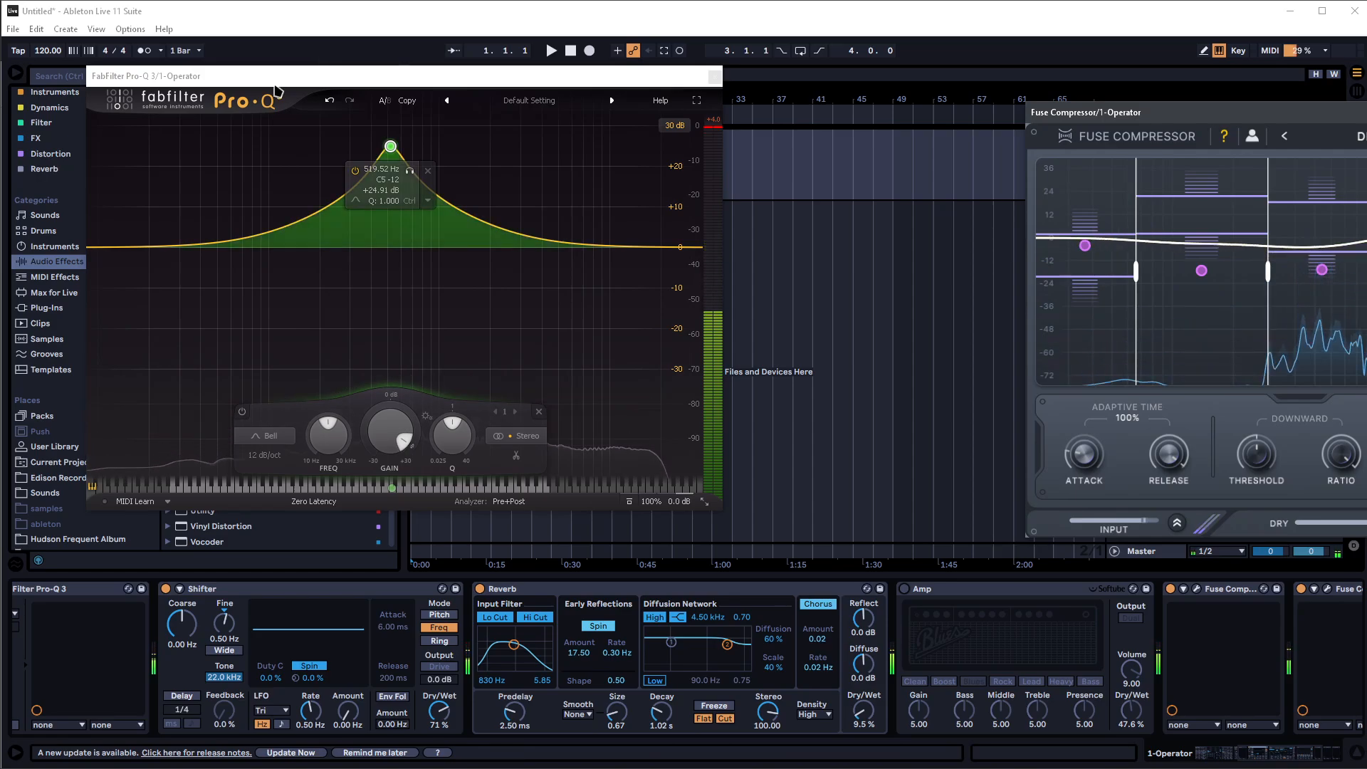
pyautogui.moveTo(279, 76); pyautogui.dragTo(575, 77)
pyautogui.scroll(10, 228, 456)
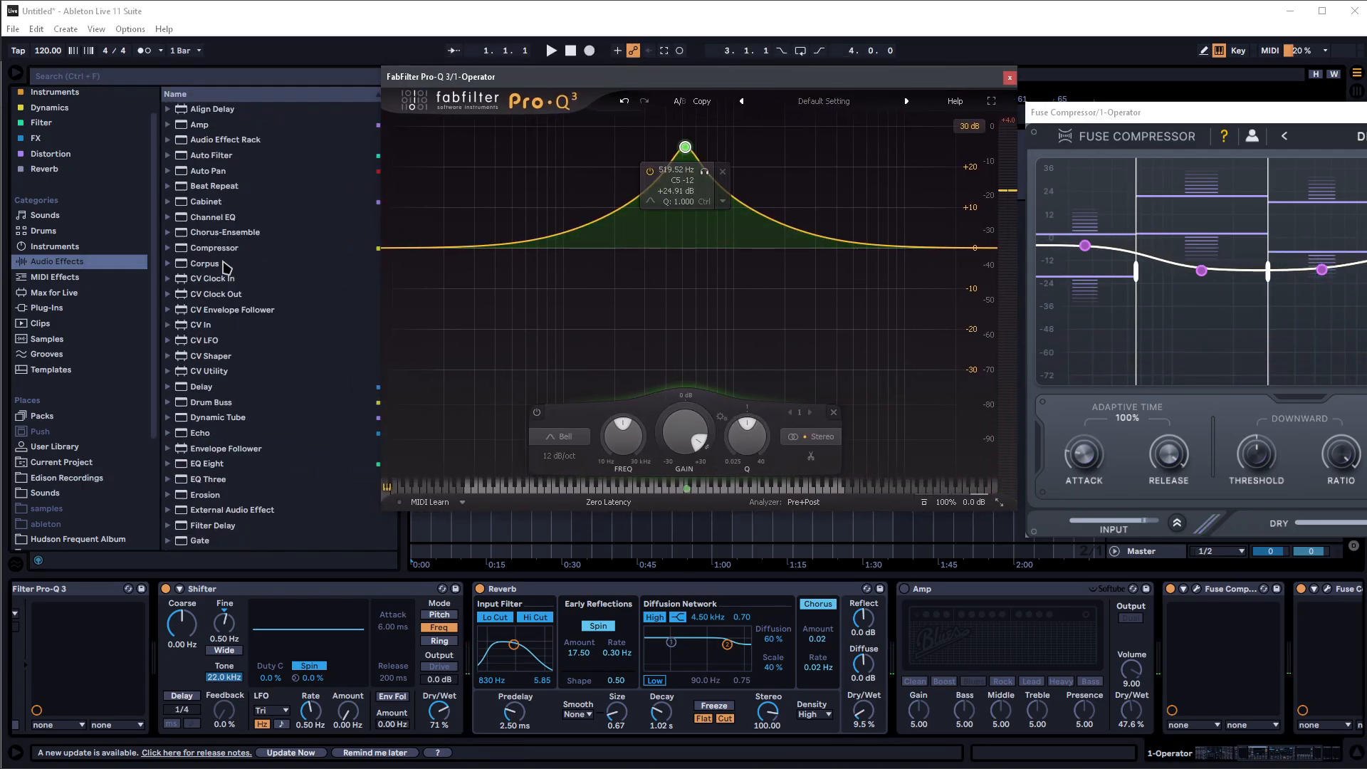
pyautogui.click(225, 462)
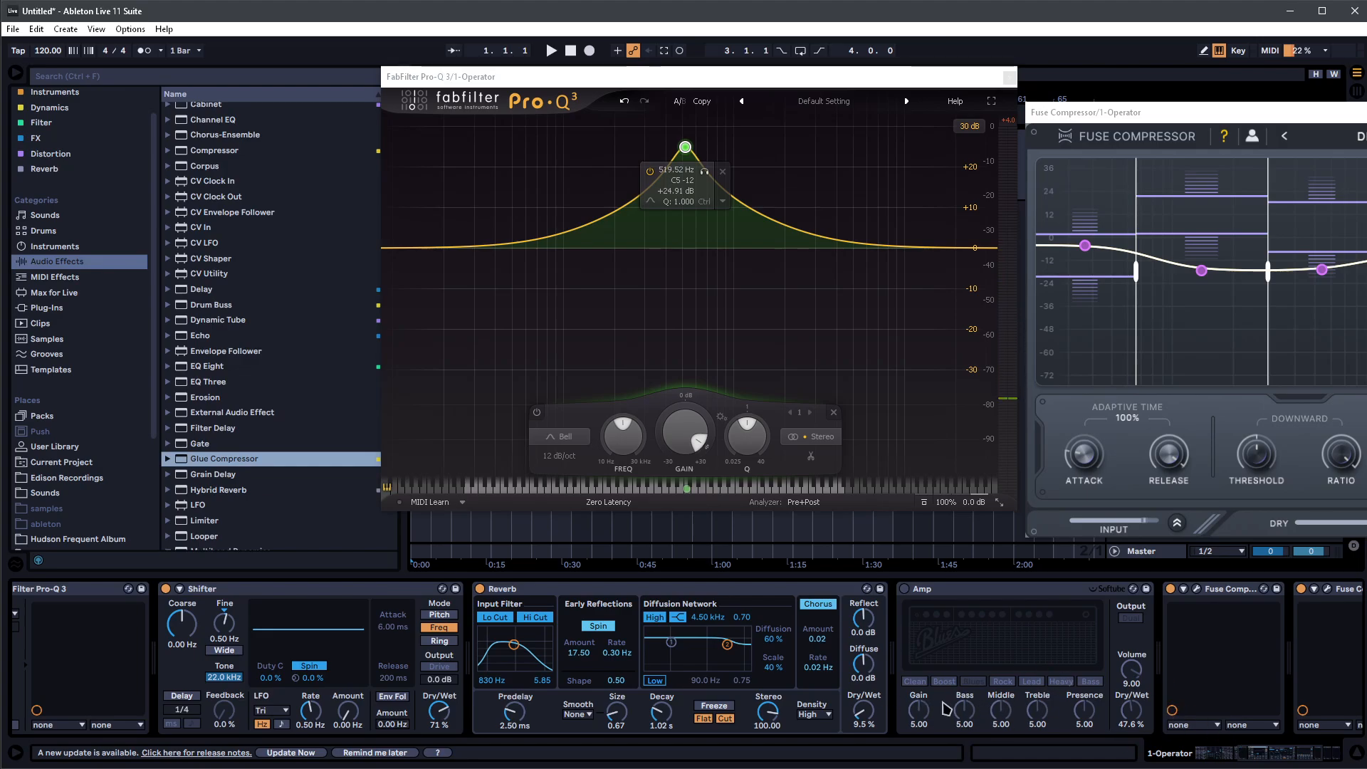
pyautogui.press('Return')
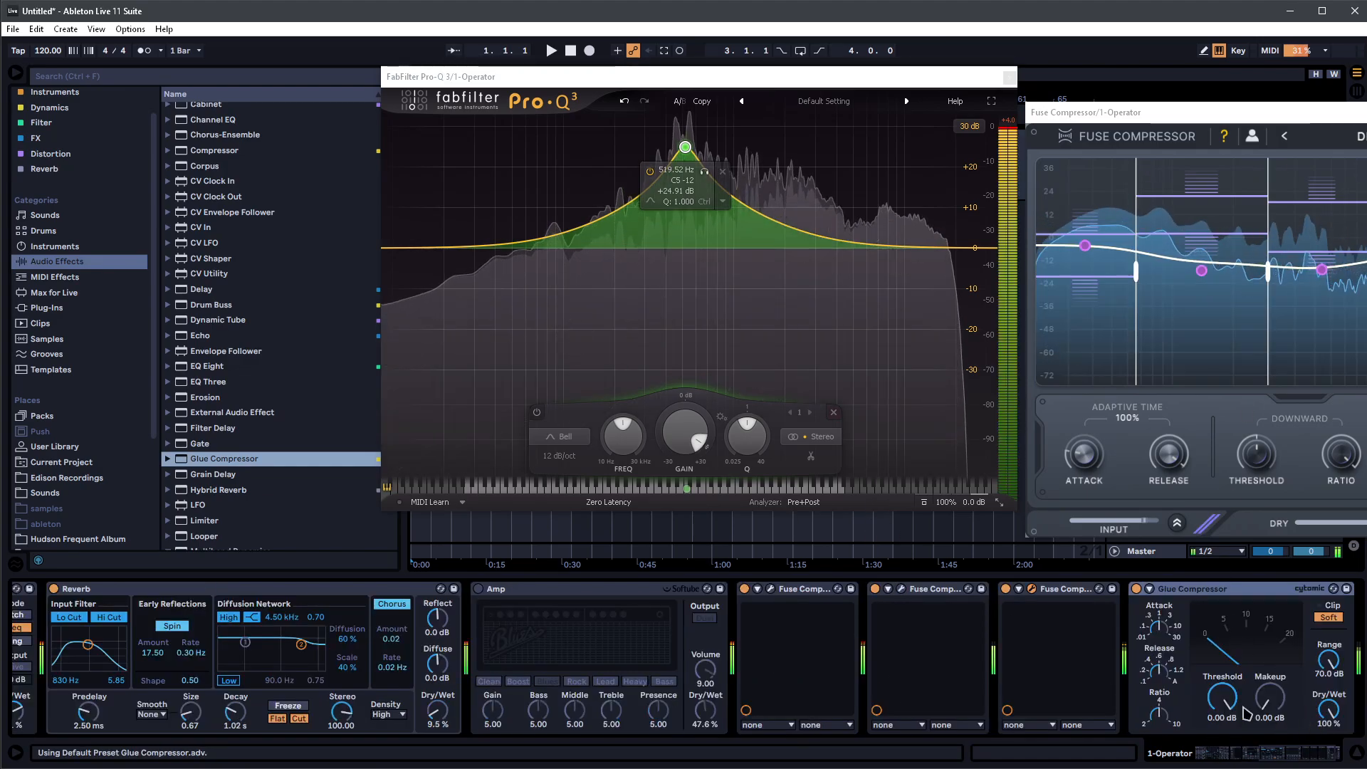
pyautogui.moveTo(1223, 697); pyautogui.dragTo(1223, 735)
pyautogui.moveTo(1271, 696); pyautogui.dragTo(1270, 647)
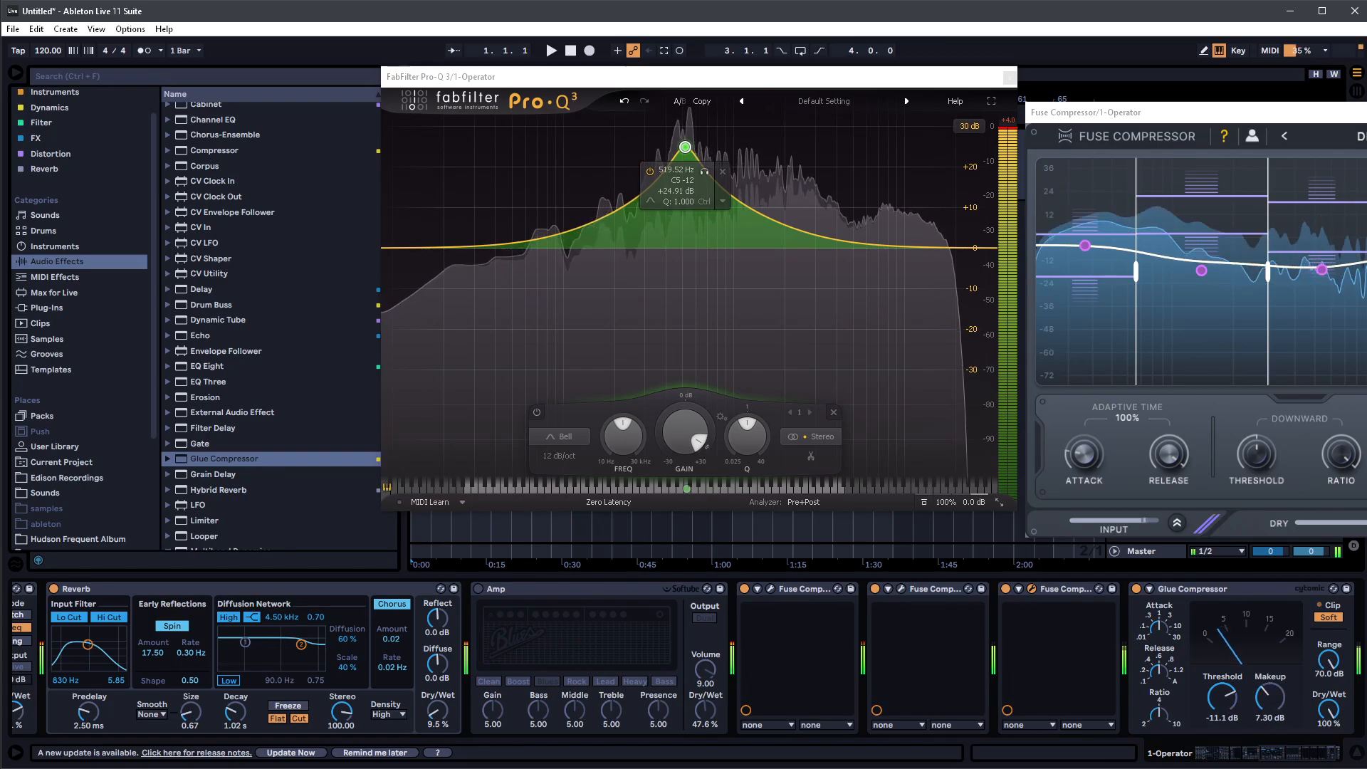
# - Raise the Operator track's volume to 3.7 dB and move the Pro-Q 3 bell to about 1995 Hz at +30 dB
pyautogui.moveTo(1170, 120); pyautogui.dragTo(1232, 256)
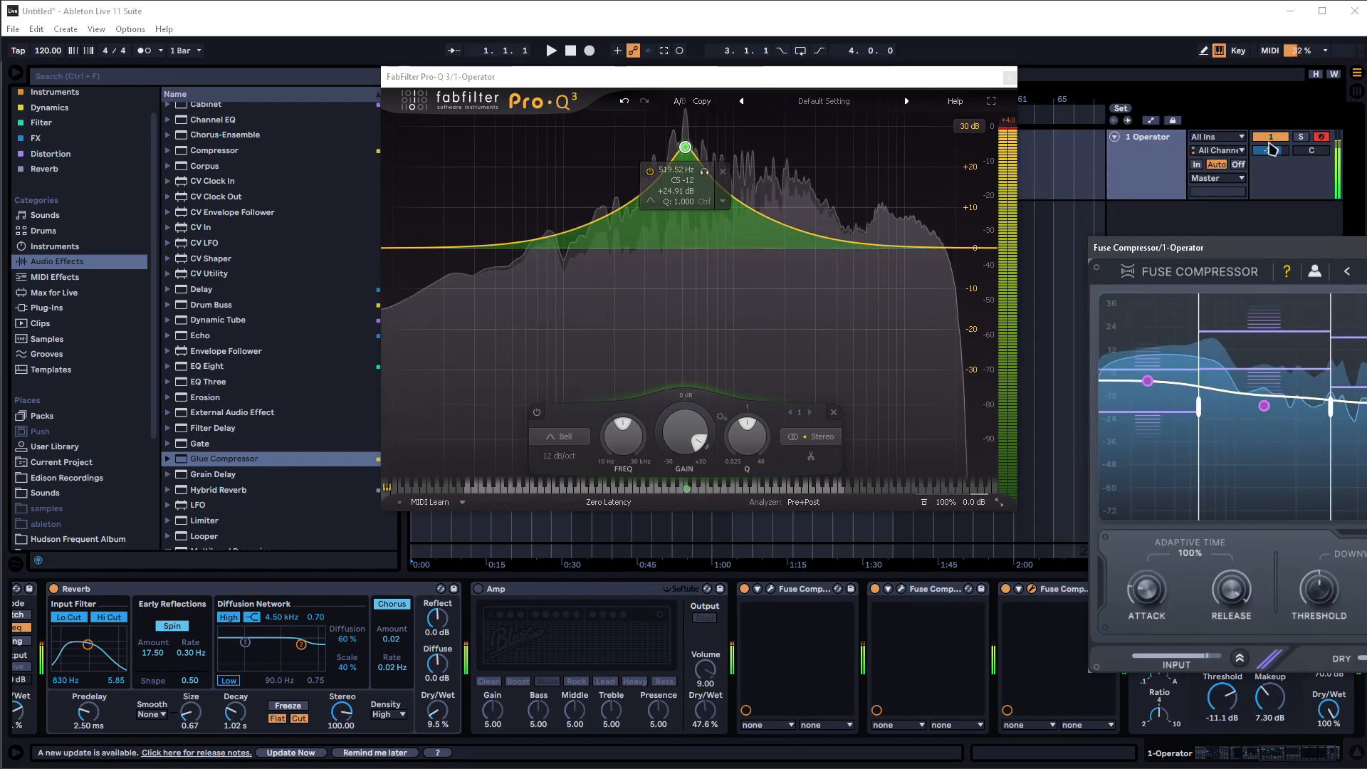
pyautogui.moveTo(1272, 150); pyautogui.dragTo(1272, 132)
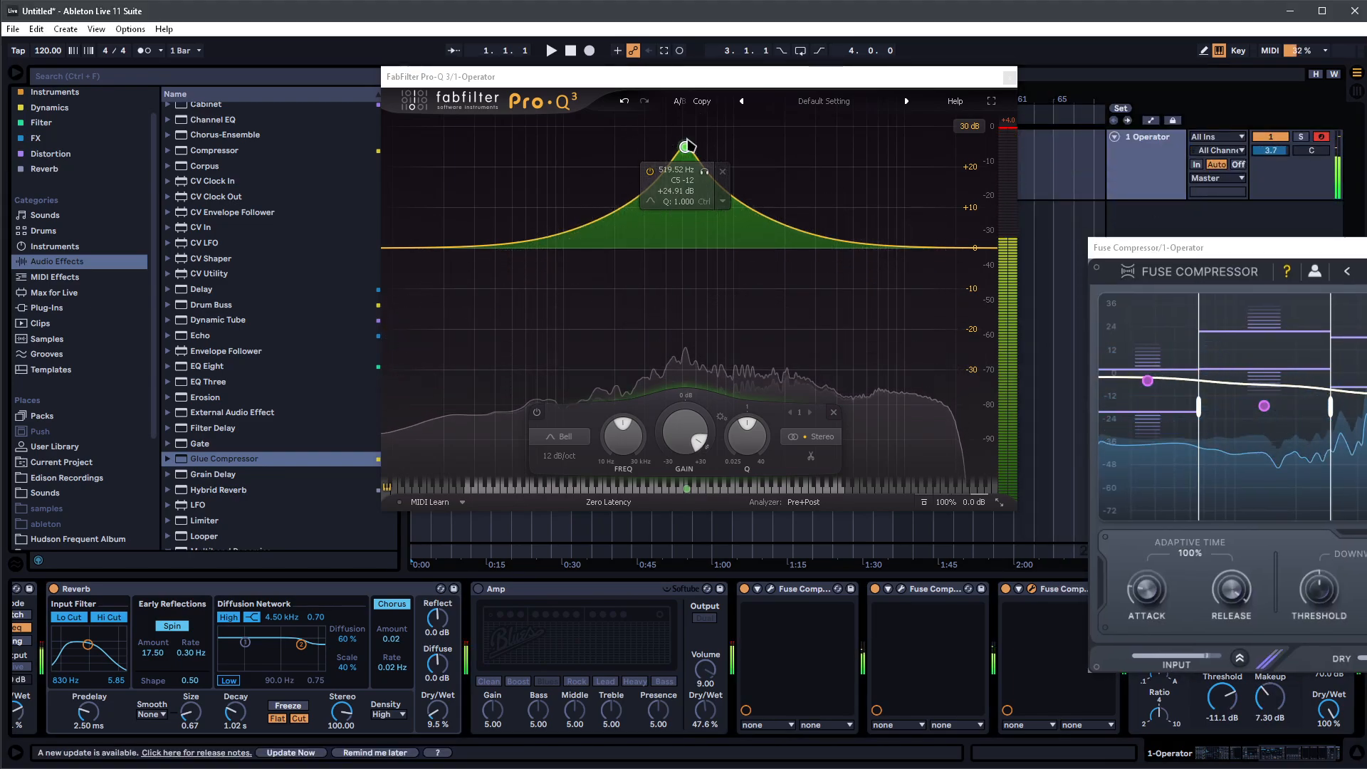
pyautogui.moveTo(685, 148); pyautogui.dragTo(785, 15)
pyautogui.press('x')
# - Set Shifter's fine to 2.92 Hz and audition the sound with a test note
pyautogui.scroll(10, 421, 687)
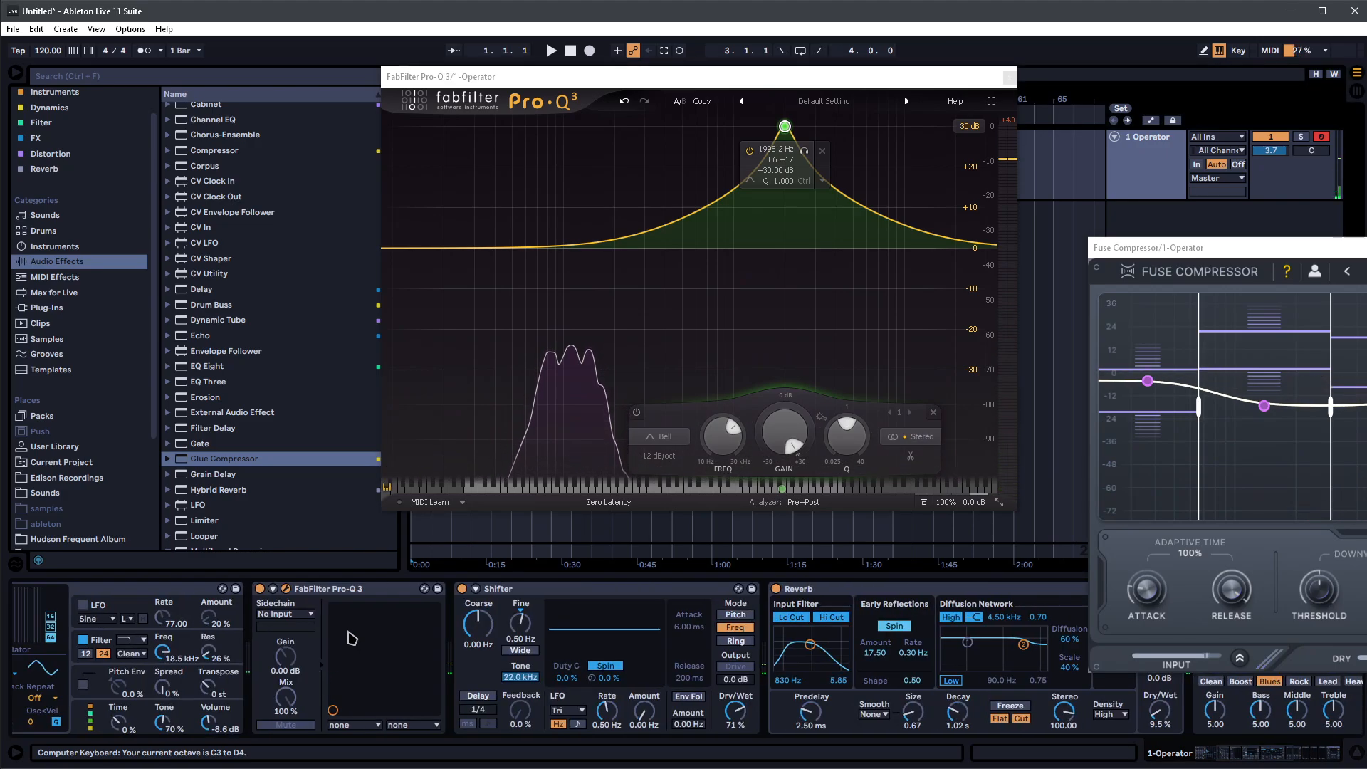
pyautogui.press('a')
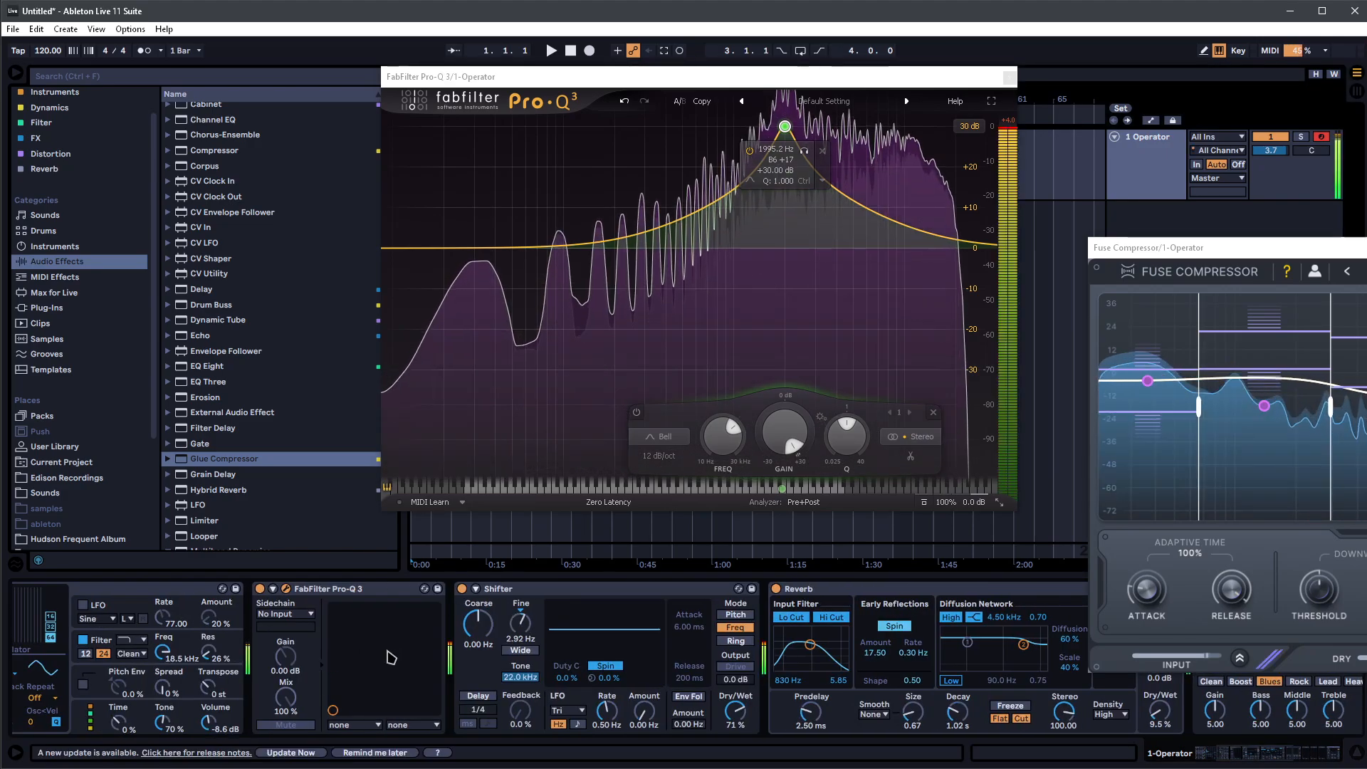
pyautogui.scroll(5, 389, 656)
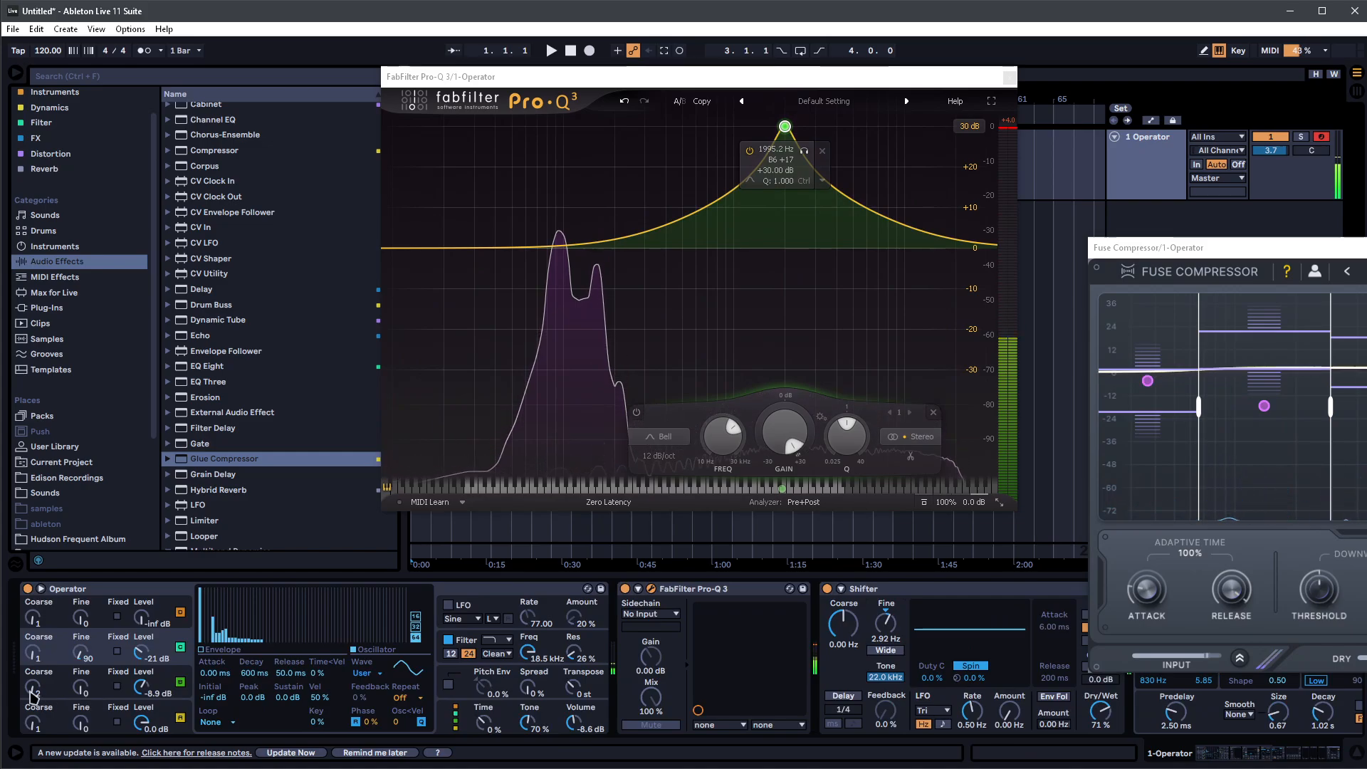
# - Fold the Reverb and duplicate the Amp, setting the copy to Heavy with volume 3.17 and dry/wet 65.1 %
pyautogui.scroll(-10, 783, 641)
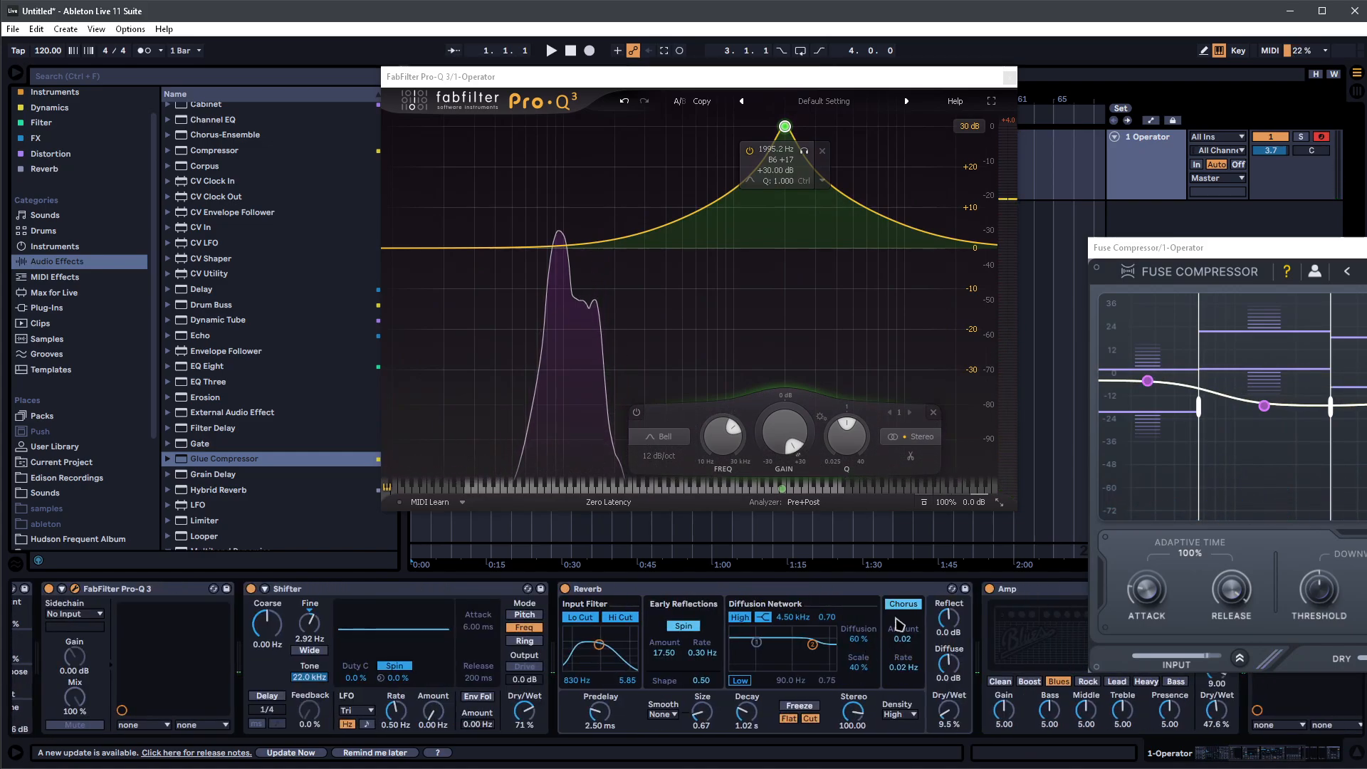
pyautogui.doubleClick(617, 591)
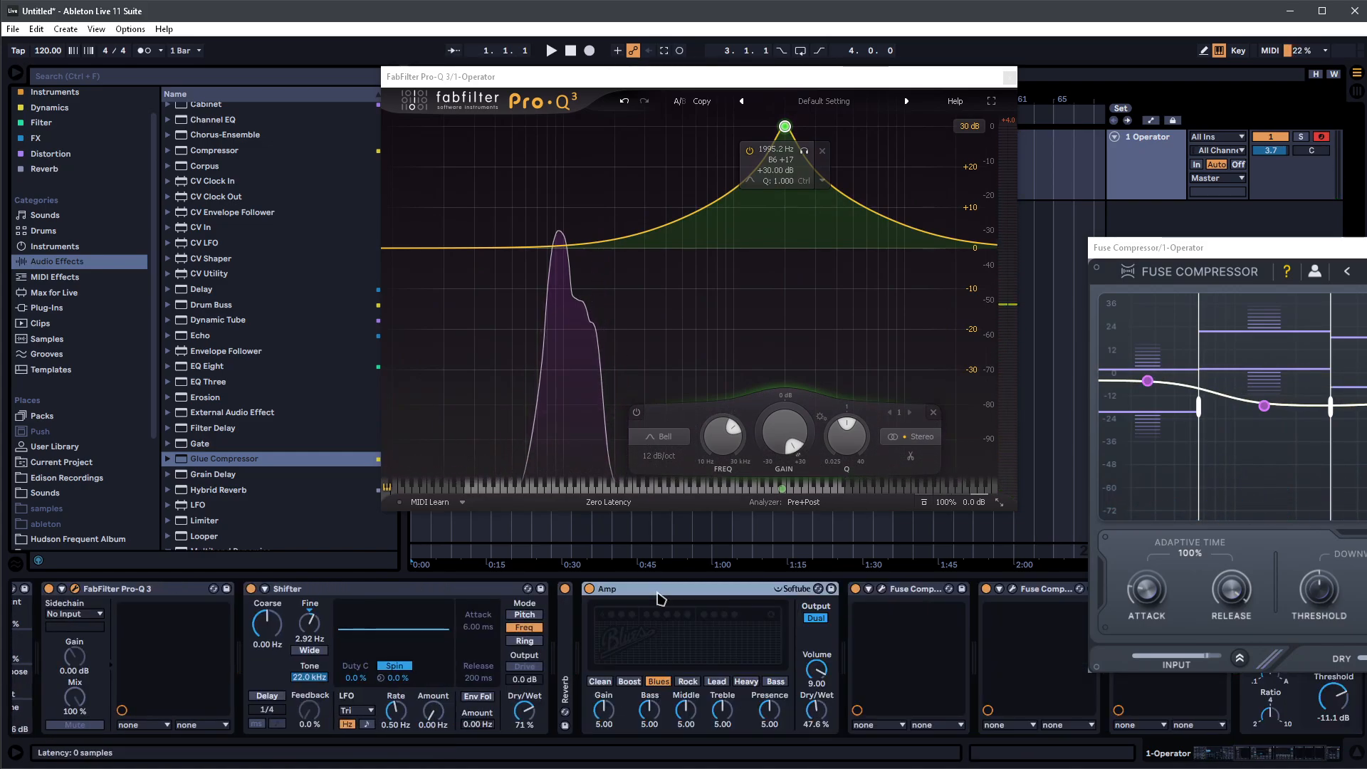
pyautogui.hotkey('ctrl', 'd')
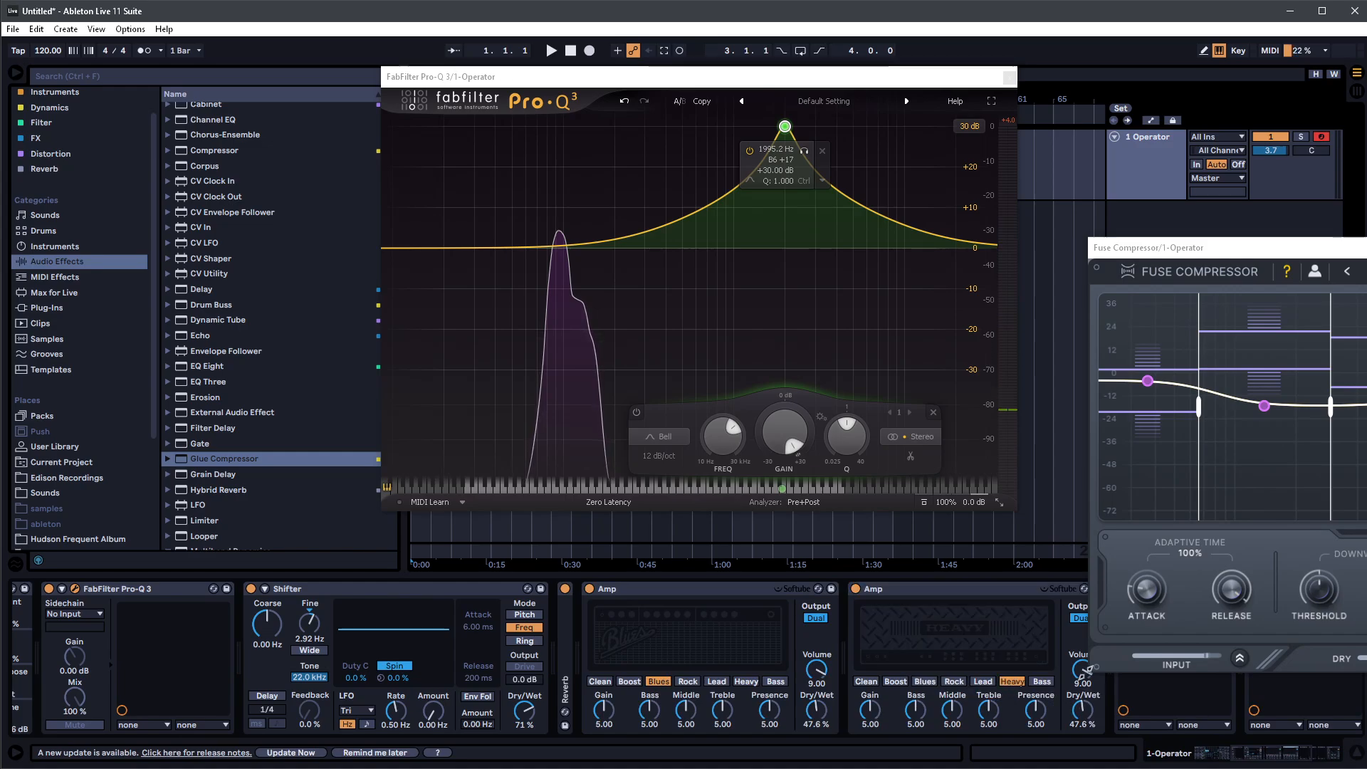
pyautogui.moveTo(1087, 671)
pyautogui.mouseDown()
pyautogui.moveTo(1123, 647)
pyautogui.moveTo(1083, 720)
pyautogui.moveTo(1084, 687)
pyautogui.mouseUp()
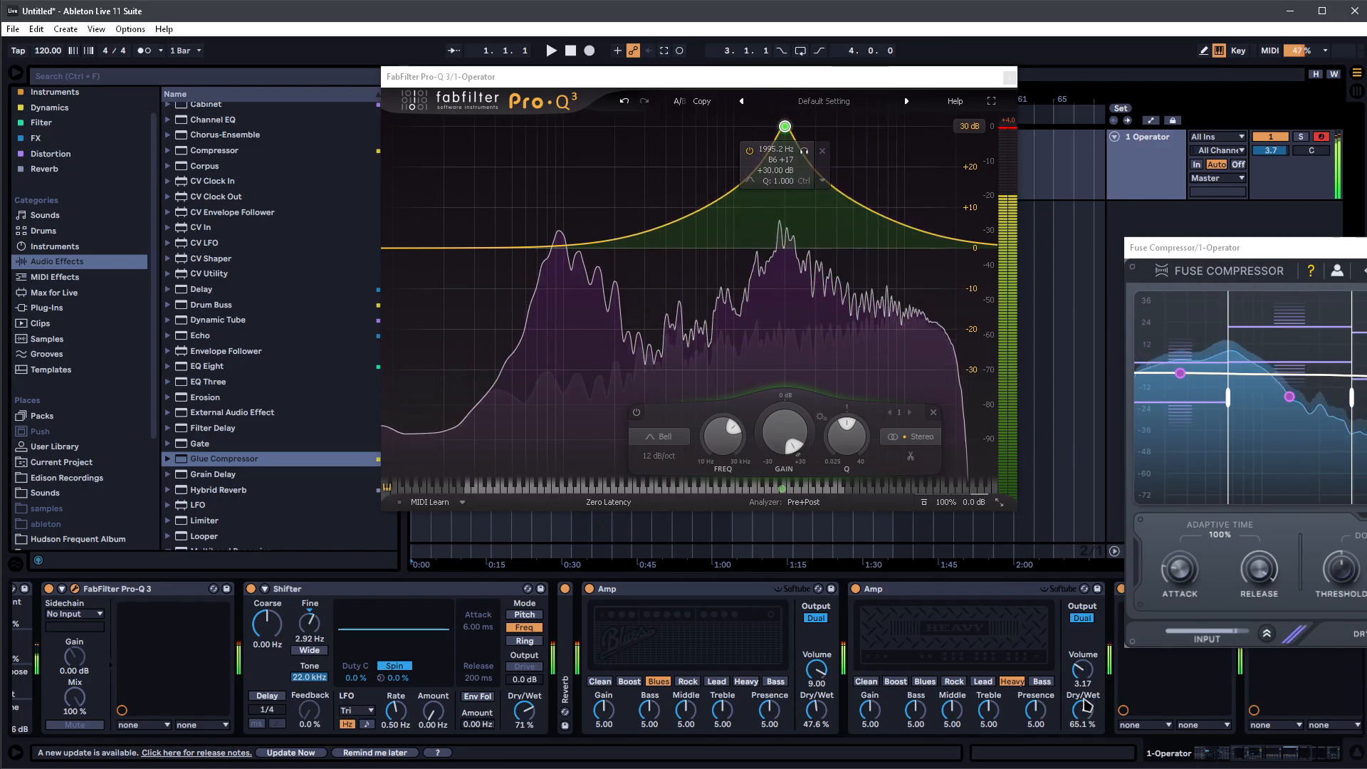
pyautogui.moveTo(1232, 247); pyautogui.dragTo(1092, 130)
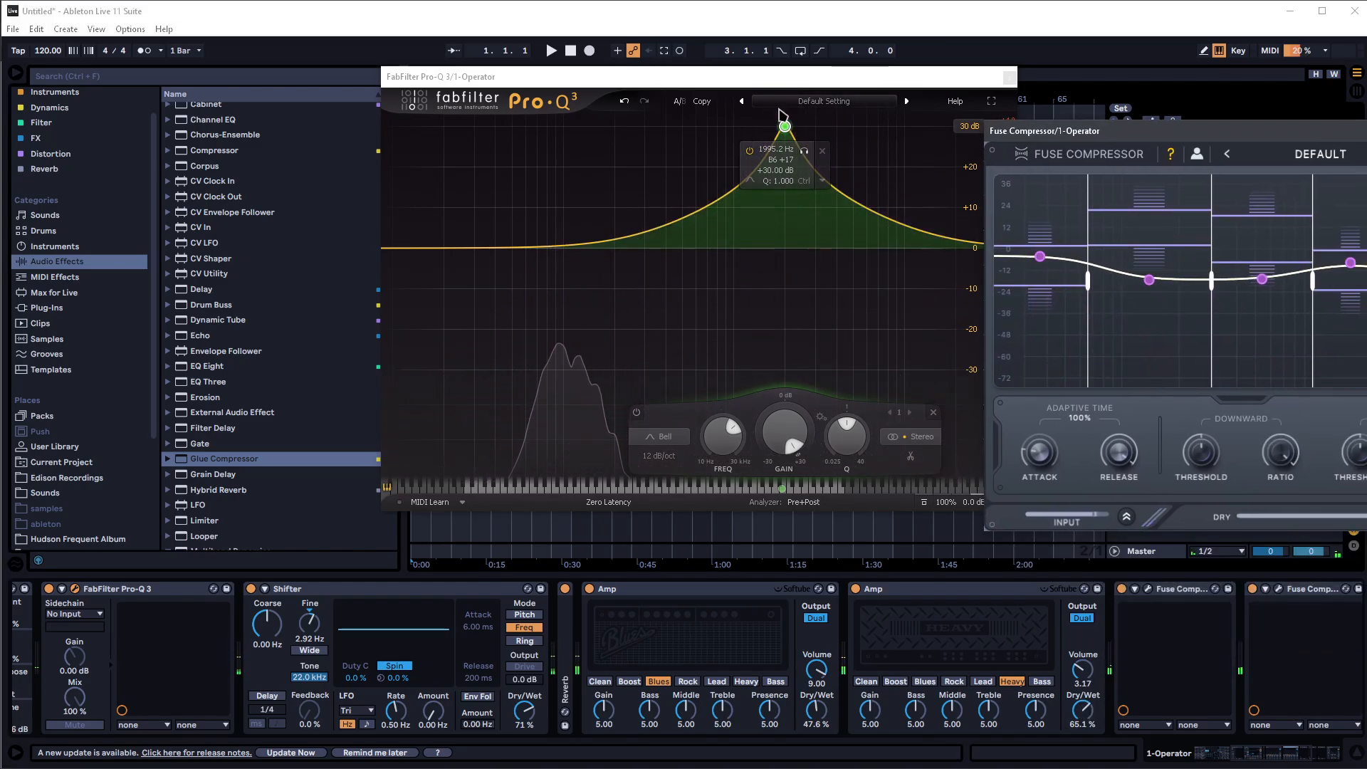
# - Move the Pro-Q 3 bell to about 191 Hz at +30 dB and reposition the Fuse Compressor window to show it fully
pyautogui.moveTo(781, 114); pyautogui.dragTo(611, 127)
pyautogui.scroll(5, 347, 728)
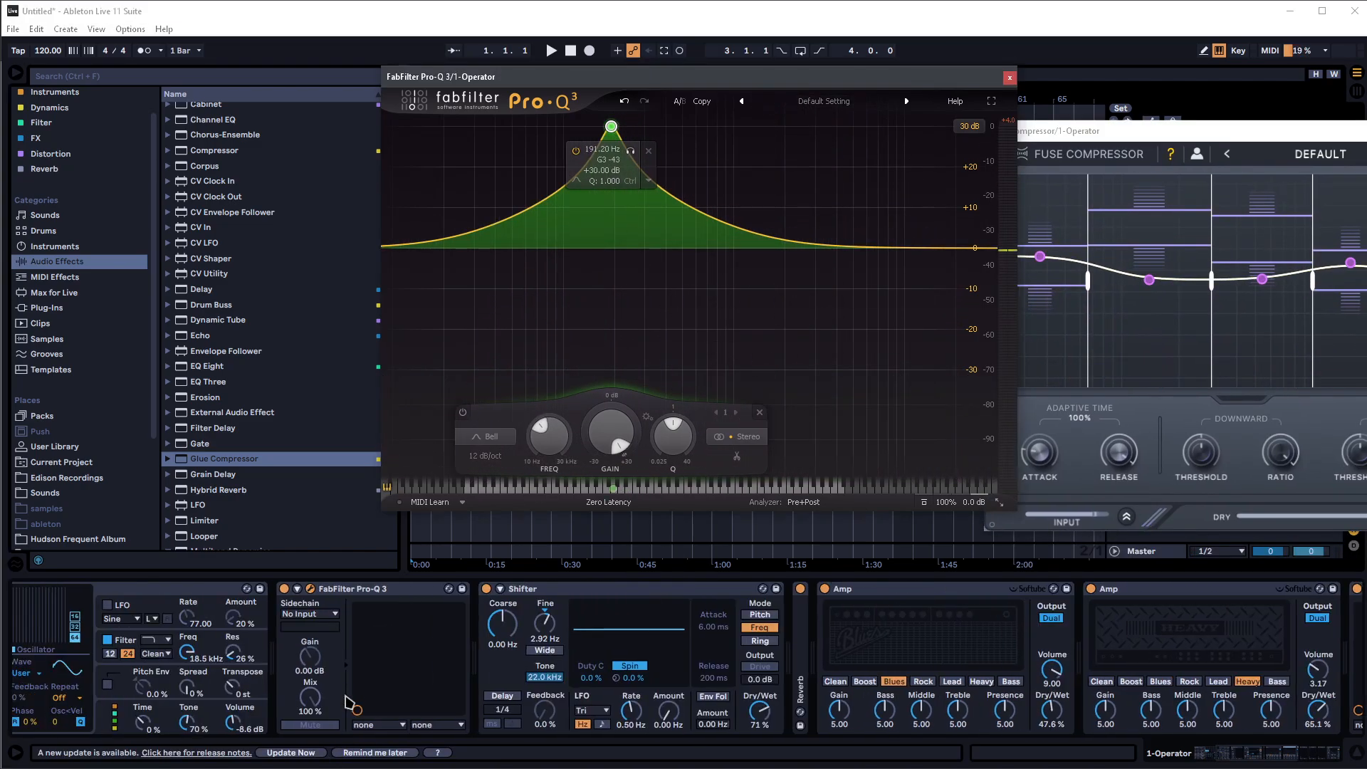
pyautogui.moveTo(1137, 132); pyautogui.dragTo(844, 73)
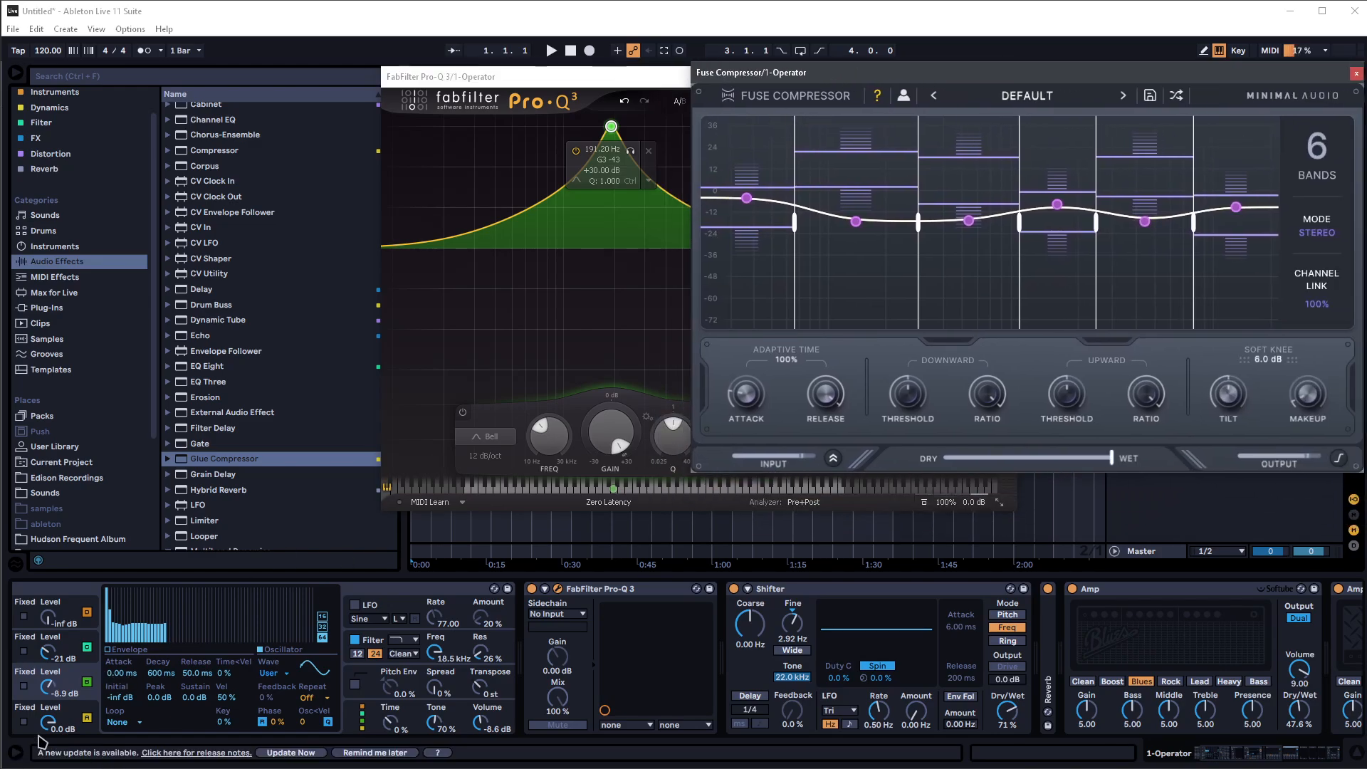
pyautogui.scroll(2, 116, 709)
# - Set Operator's filter to 30.0 Hz with 93 % resonance and move the Pro-Q 3 bell to about 561 Hz
pyautogui.moveTo(528, 653); pyautogui.dragTo(528, 693)
pyautogui.moveTo(574, 653); pyautogui.dragTo(574, 587)
pyautogui.moveTo(528, 653); pyautogui.dragTo(528, 720)
pyautogui.moveTo(611, 127); pyautogui.dragTo(693, 102)
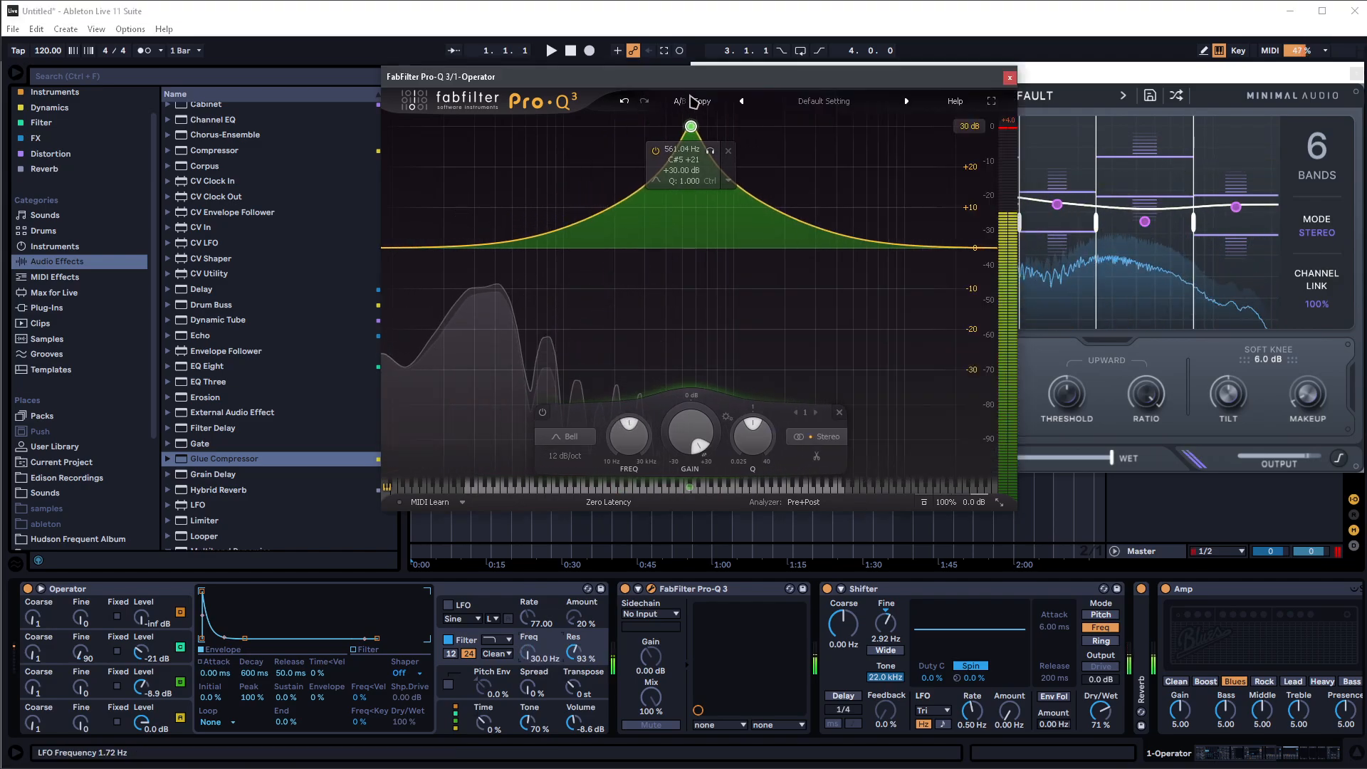
# - Set Operator's filter to 219 Hz with 46 % resonance and move the Pro-Q 3 bell to about 76 Hz
pyautogui.moveTo(530, 653); pyautogui.dragTo(535, 591)
pyautogui.press('x')
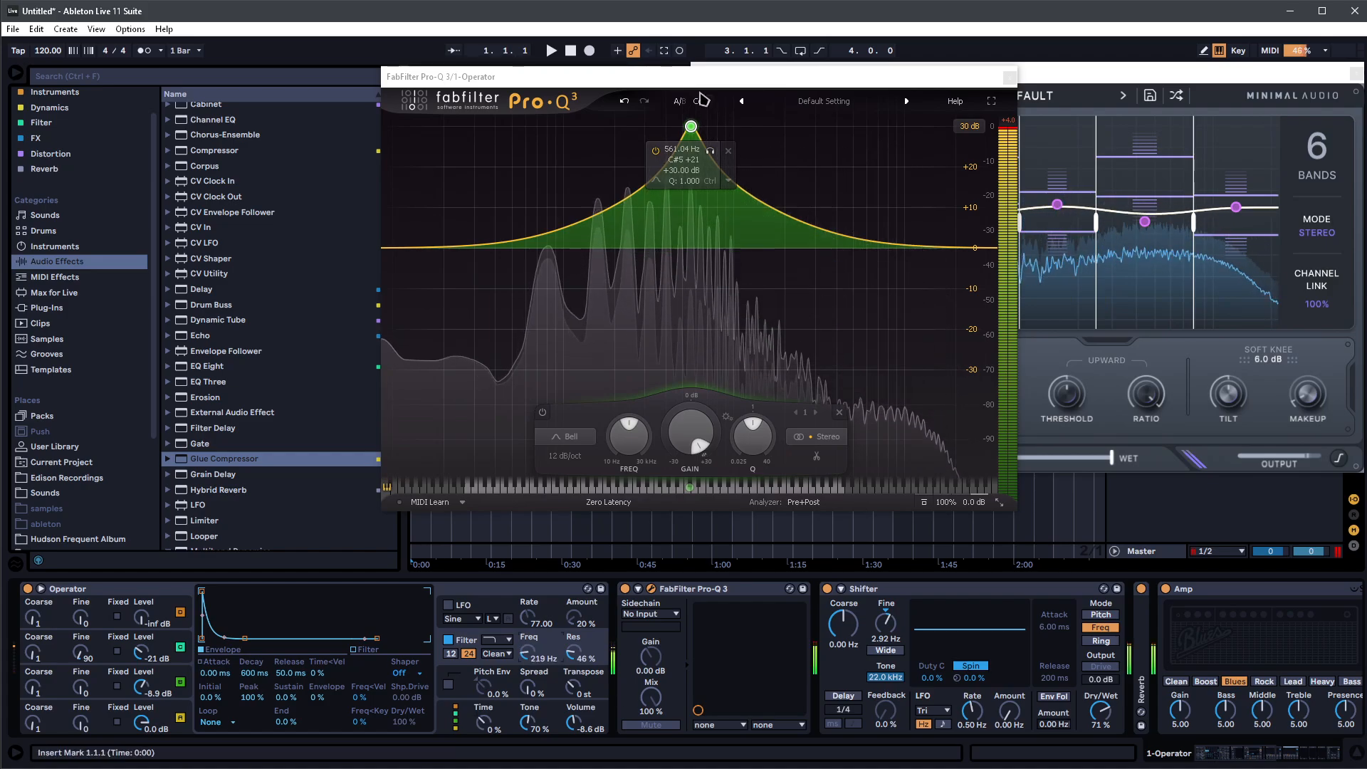
pyautogui.moveTo(691, 127); pyautogui.dragTo(540, 57)
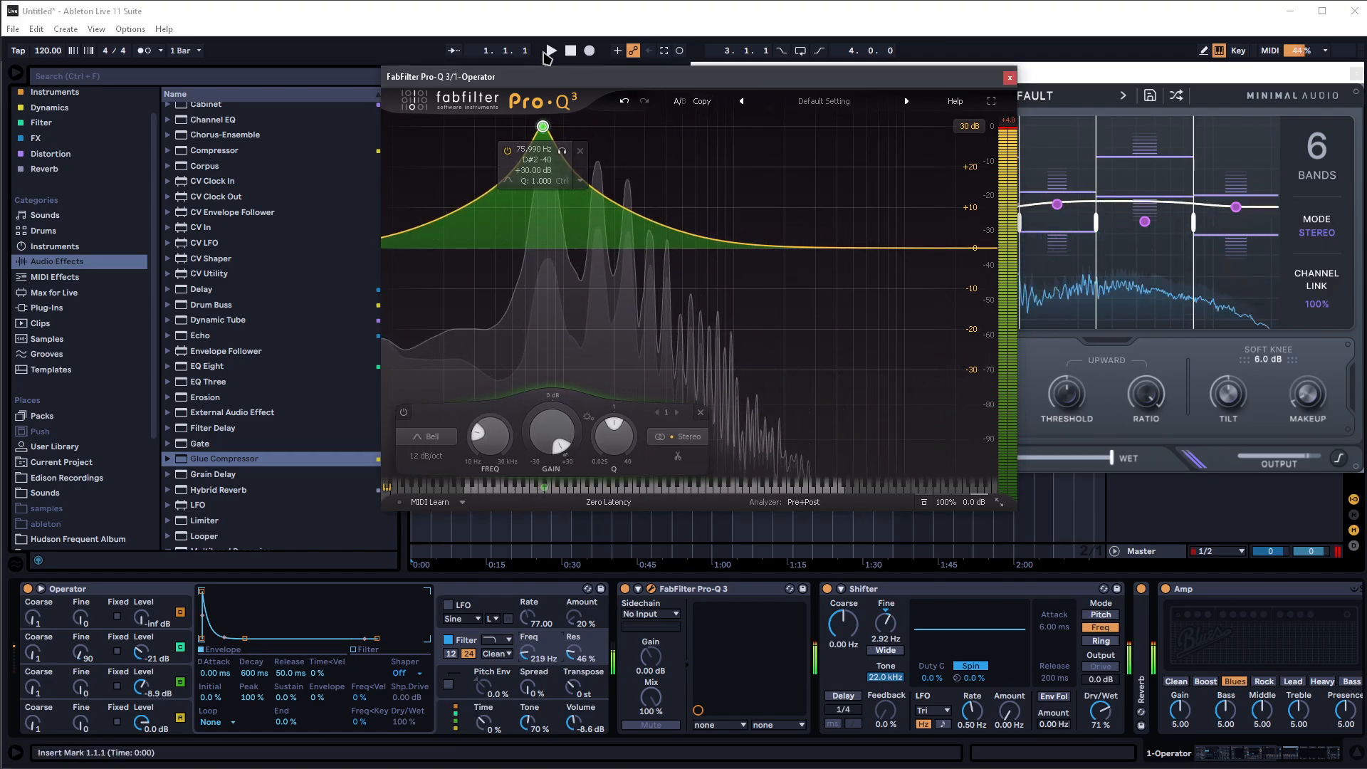
# - Set the Fuse Compressor's makeup to 6.7 dB with output clipping on, and Operator's filter frequency to 243 Hz
pyautogui.click(1319, 427)
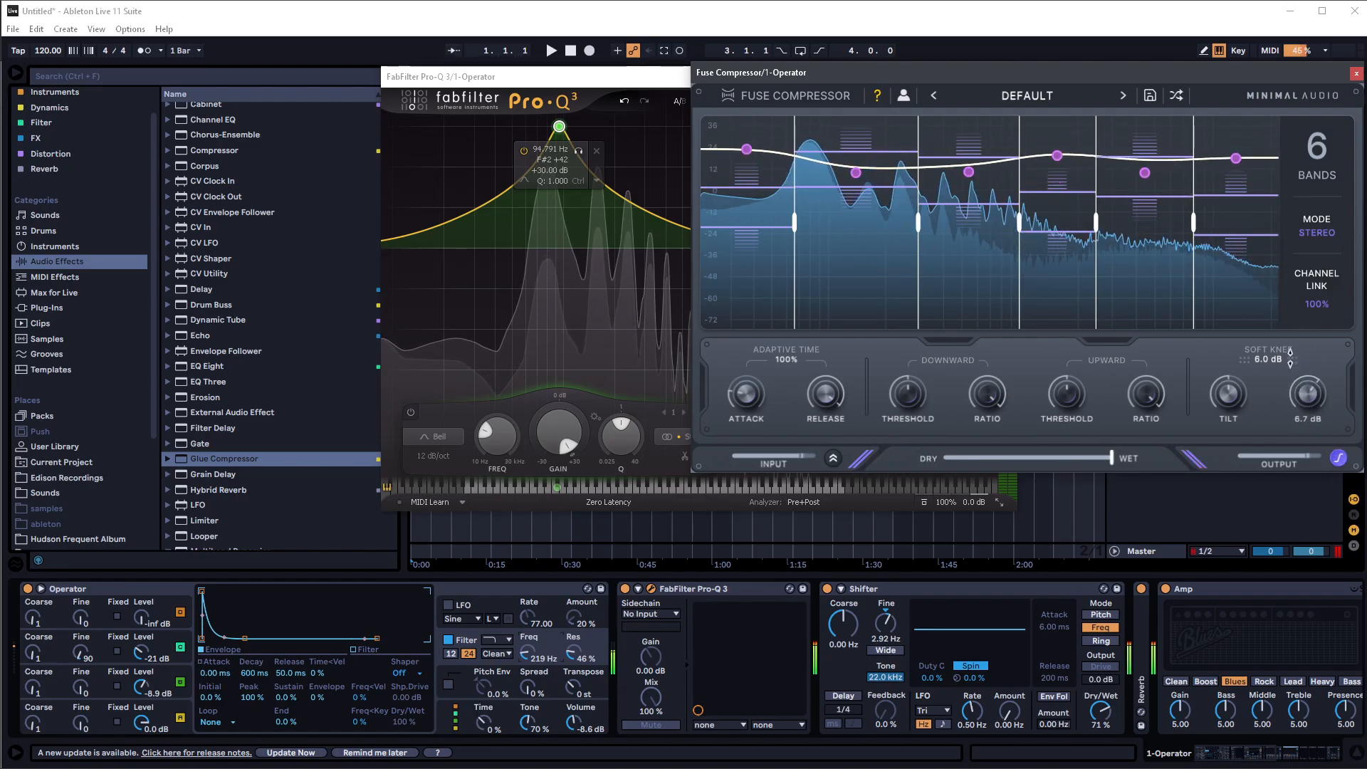
pyautogui.moveTo(528, 653); pyautogui.dragTo(529, 650)
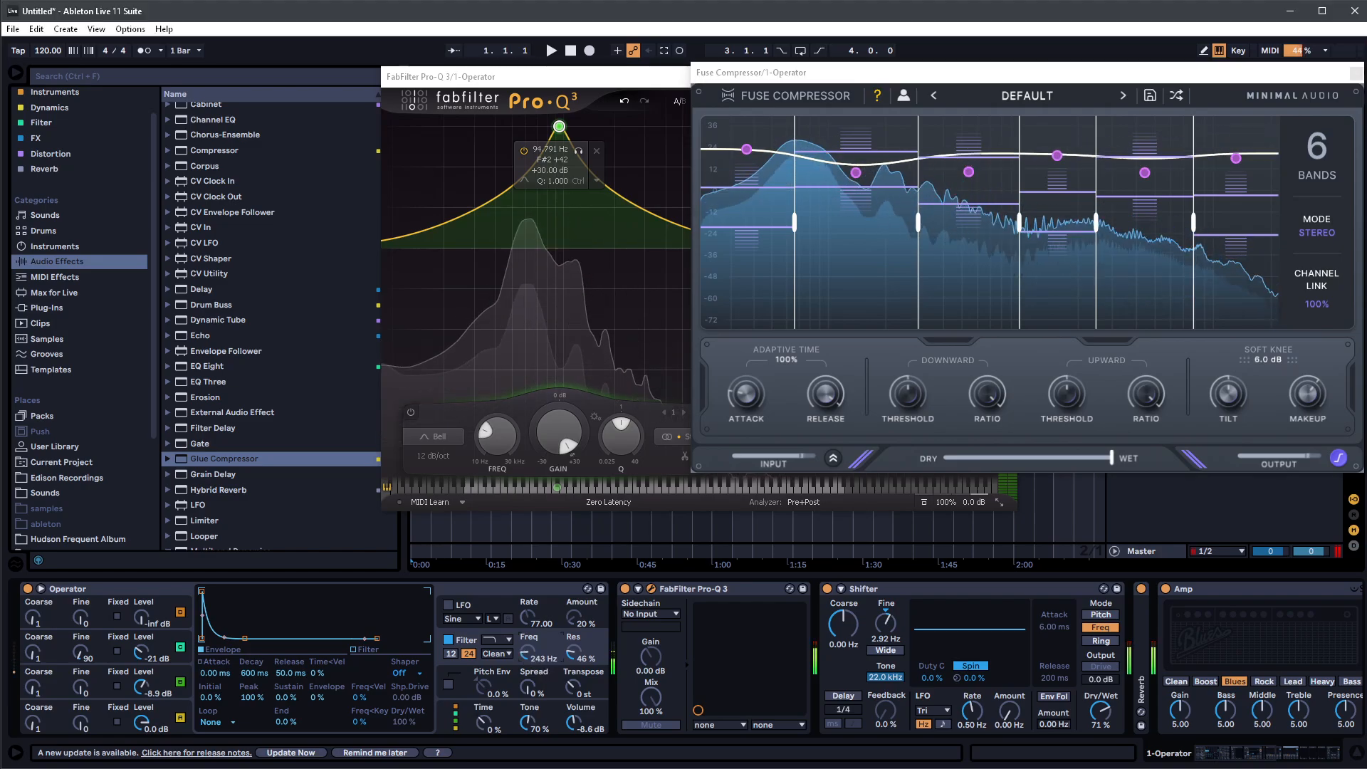
# - Set Shifter's fine to 0.02 Hz and move the Pro-Q 3 bell to about 999 Hz at +30 dB
pyautogui.moveTo(559, 128); pyautogui.dragTo(779, 130)
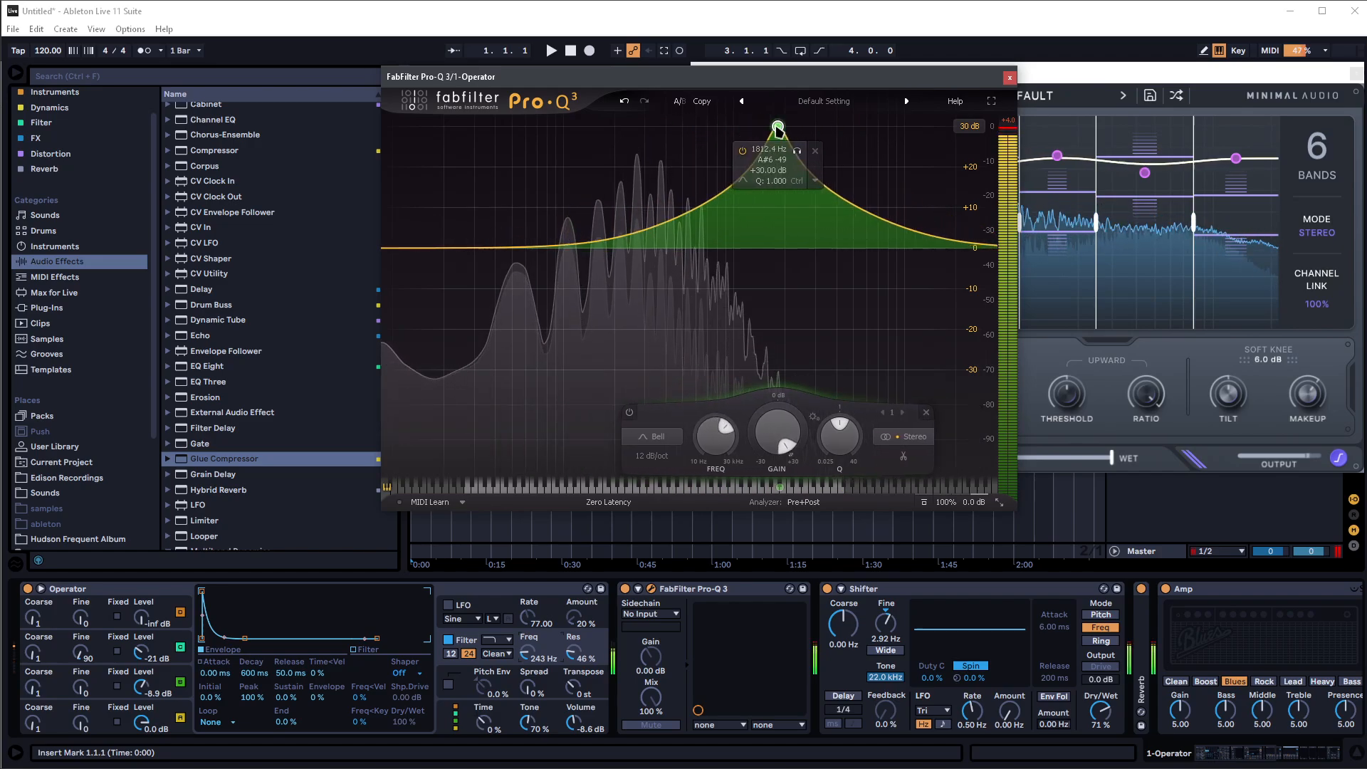
pyautogui.moveTo(886, 622); pyautogui.dragTo(886, 594)
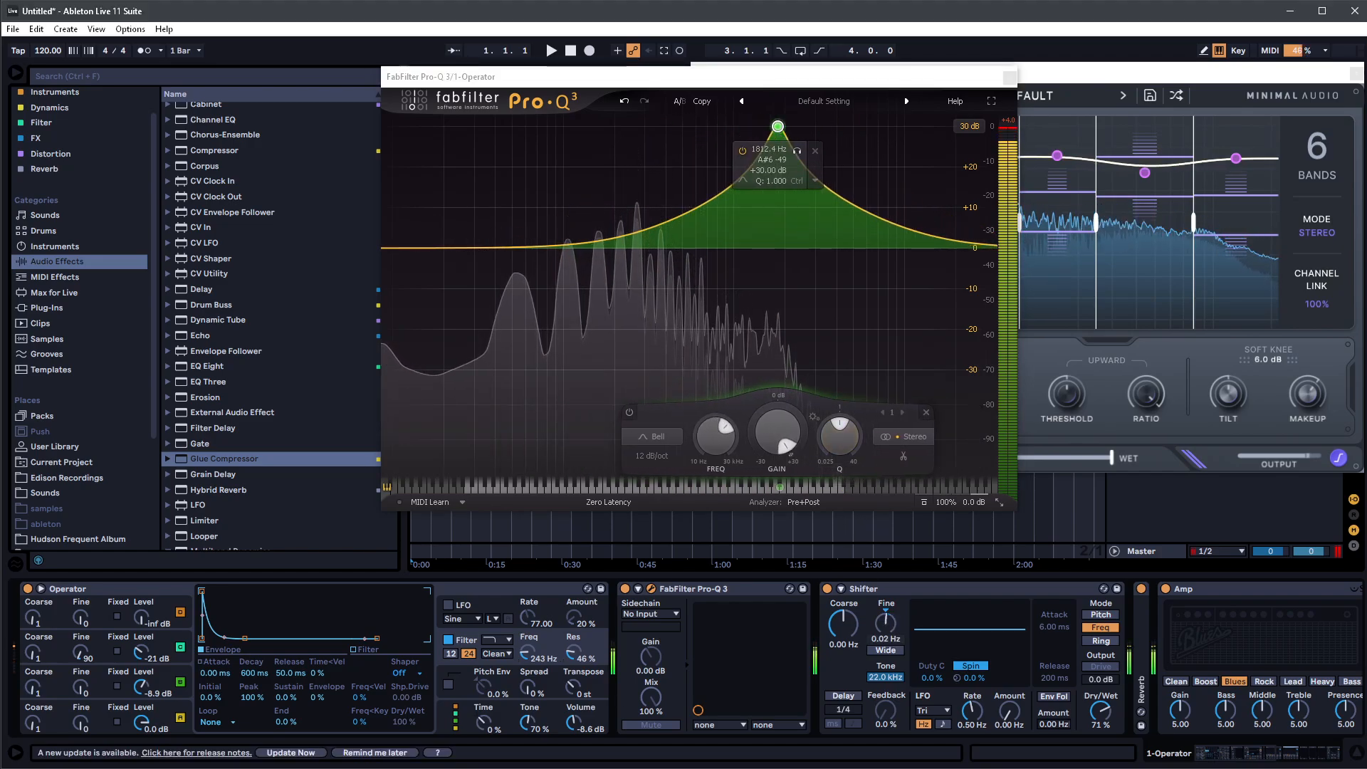
pyautogui.moveTo(778, 126); pyautogui.dragTo(733, 126)
pyautogui.press('z')
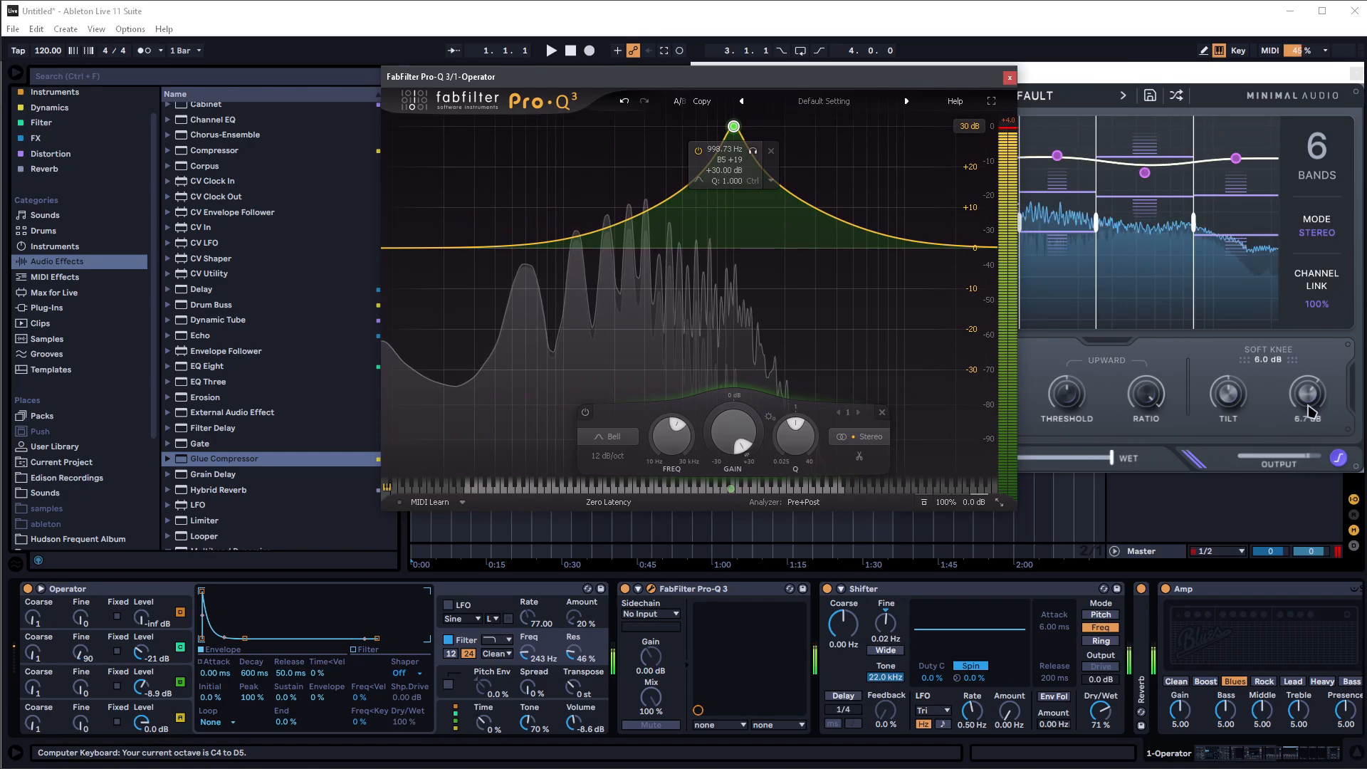
# - Lower the Fuse Compressor's makeup slightly and move the Pro-Q 3 bell to about 188 Hz at +13.33 dB
pyautogui.moveTo(1309, 412); pyautogui.dragTo(1297, 448)
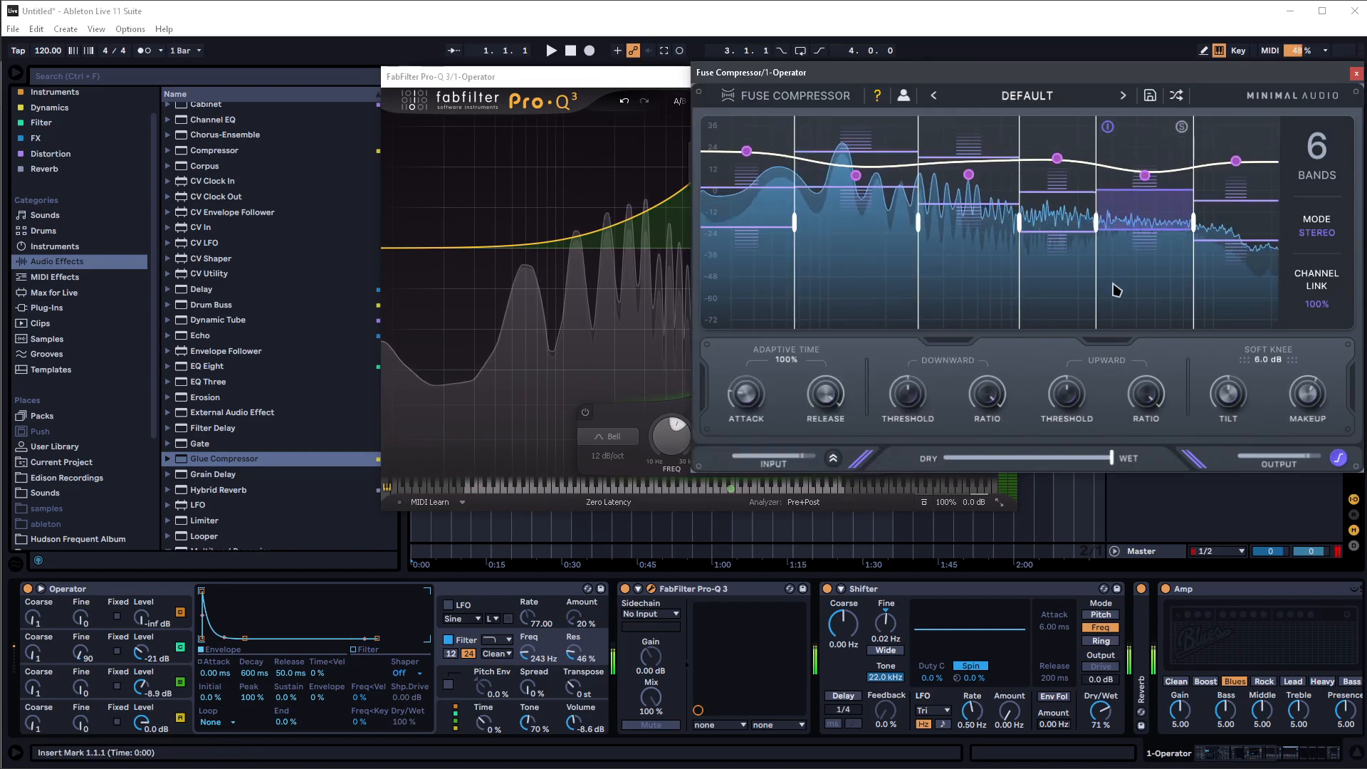
pyautogui.click(560, 175)
pyautogui.moveTo(735, 133); pyautogui.dragTo(611, 198)
# - Sweep Operator's filter frequency, ending at 113 Hz, while auditioning the sound in lower octaves
pyautogui.moveTo(527, 653); pyautogui.dragTo(527, 712)
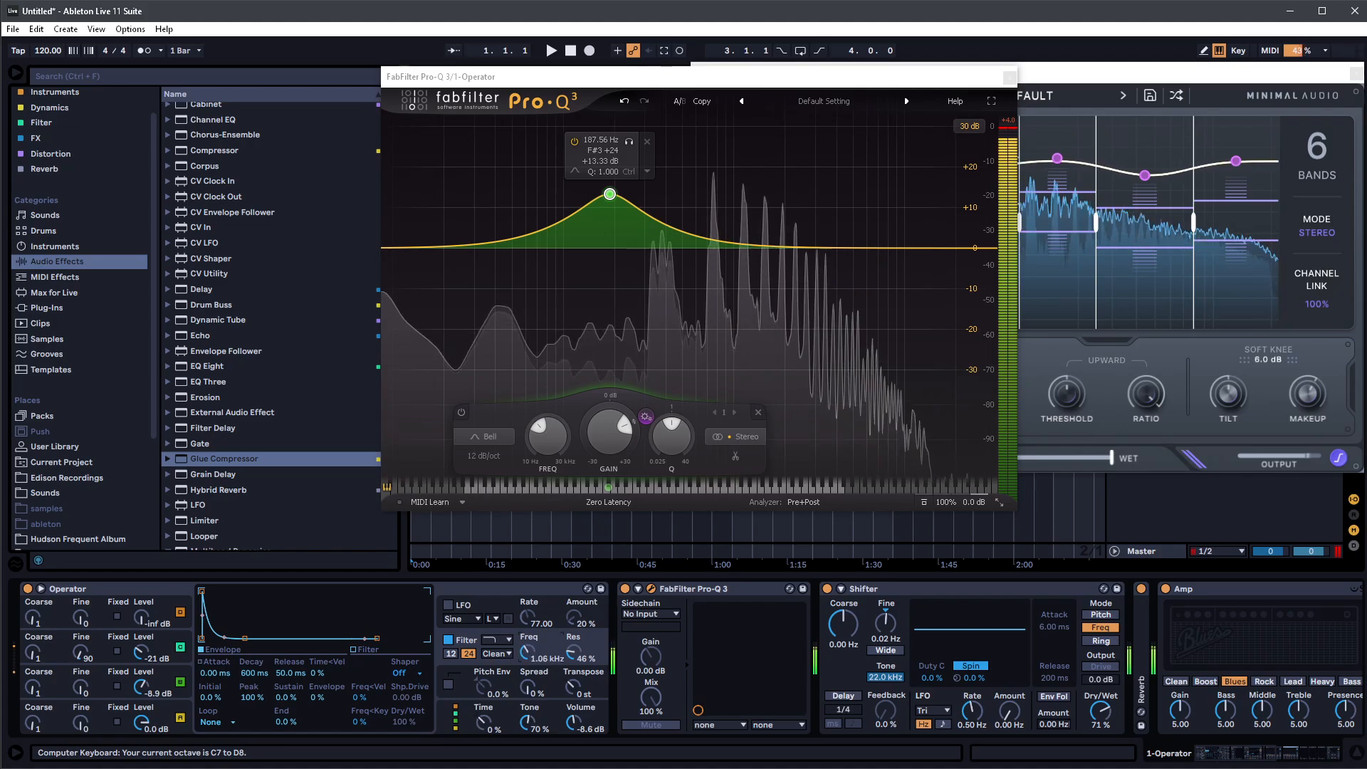
pyautogui.moveTo(527, 653)
pyautogui.mouseDown()
pyautogui.moveTo(527, 569)
pyautogui.moveTo(527, 694)
pyautogui.moveTo(527, 614)
pyautogui.moveTo(527, 664)
pyautogui.mouseUp()
pyautogui.press('z')
pyautogui.press('z')
pyautogui.press('z')
pyautogui.press('z')
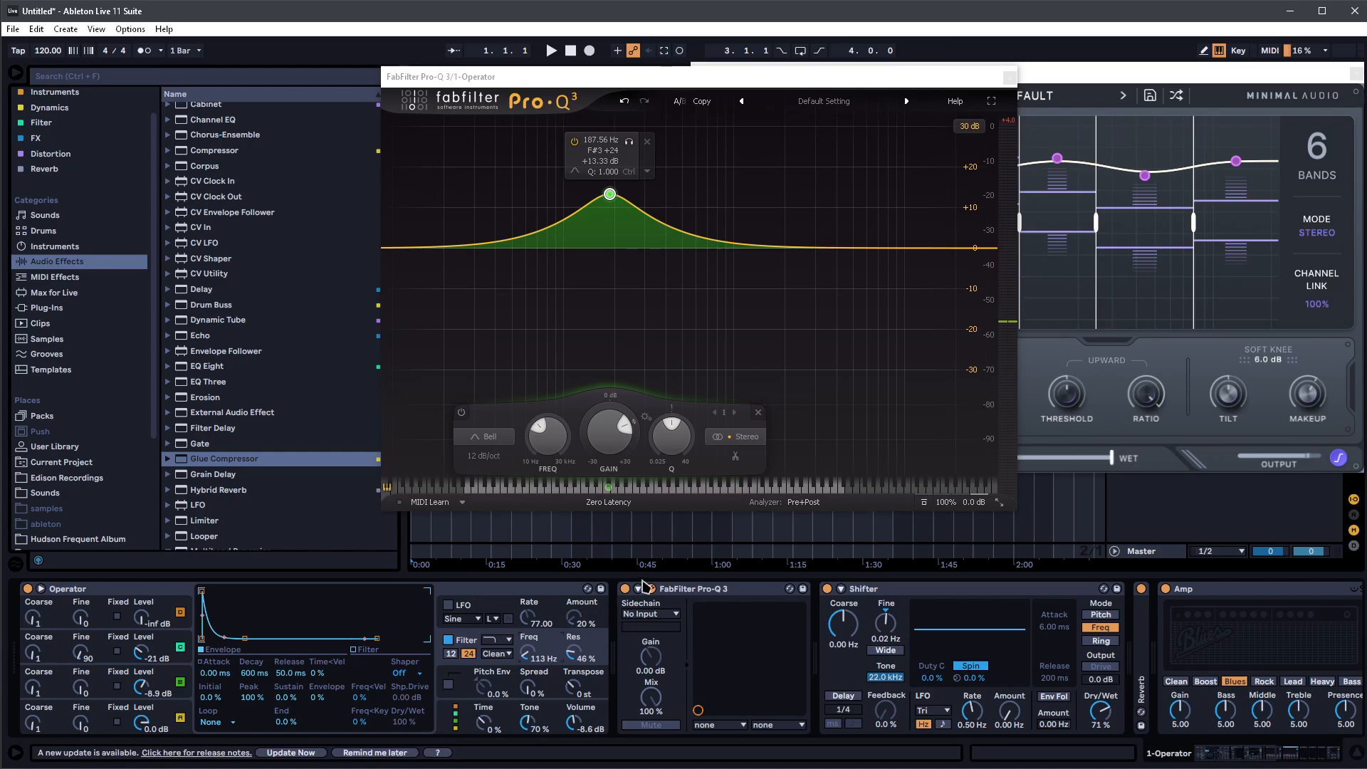
# - Display oscillator A's envelope and audition the sound two octaves higher
pyautogui.click(169, 706)
pyautogui.click(203, 656)
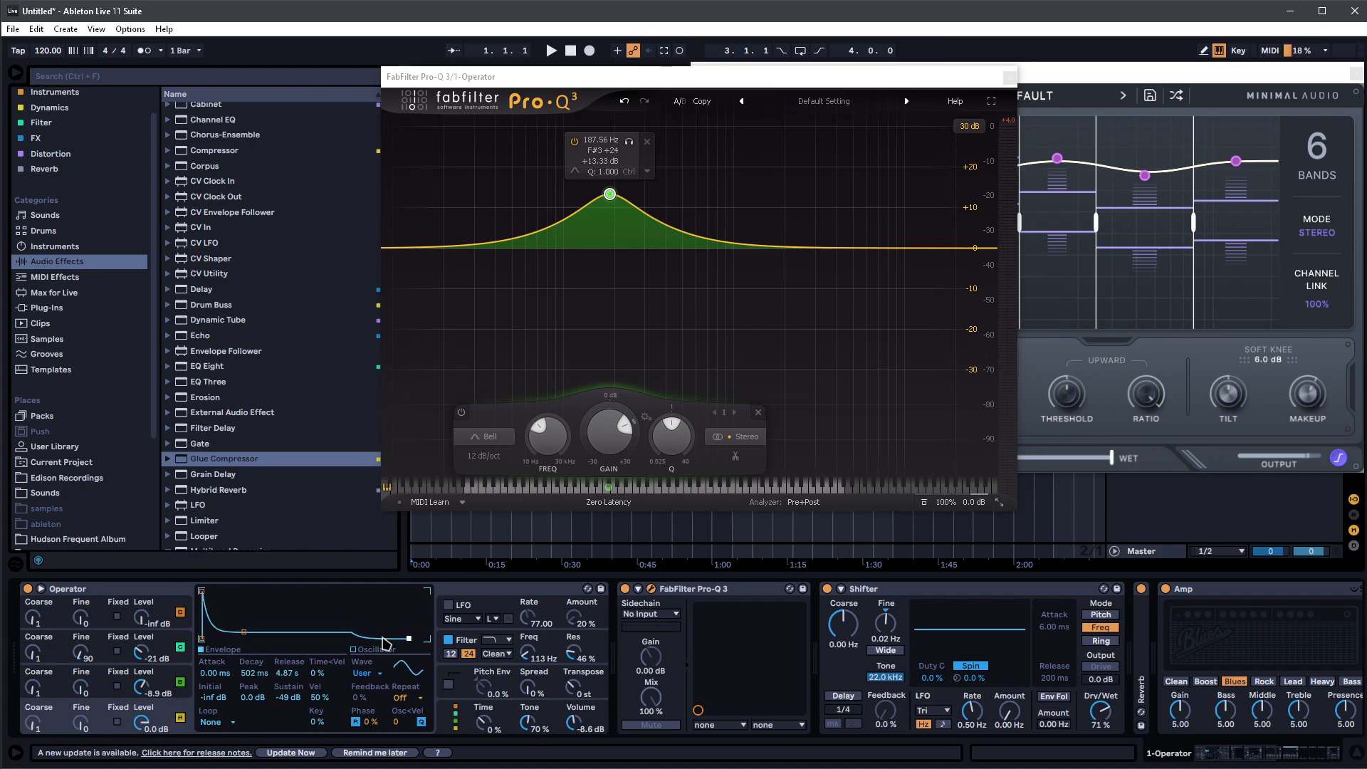
pyautogui.press('x')
pyautogui.press('x')
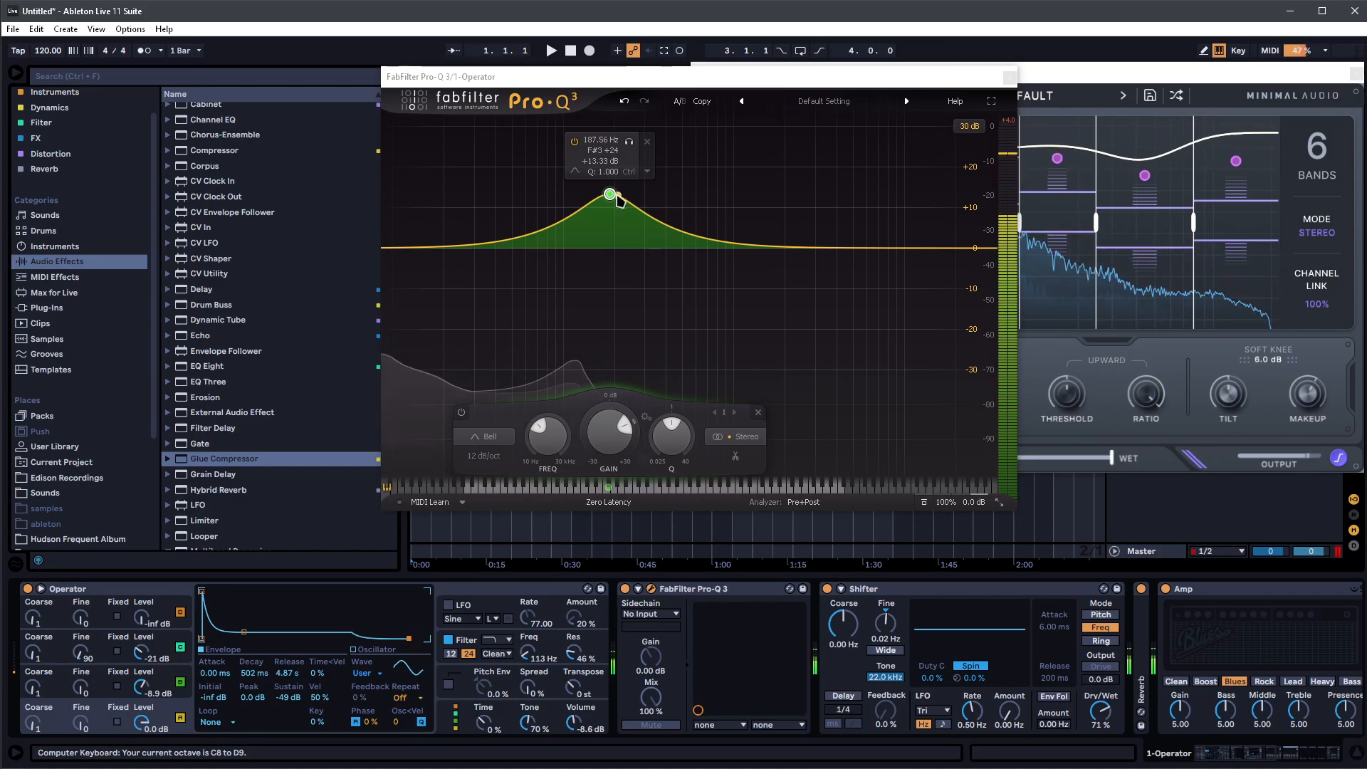
# - Set Operator's filter frequency to 1.24 kHz and move the Pro-Q 3 bell to about 309 Hz at +27.02 dB
pyautogui.moveTo(546, 657)
pyautogui.mouseDown()
pyautogui.moveTo(546, 641)
pyautogui.moveTo(528, 654)
pyautogui.mouseUp()
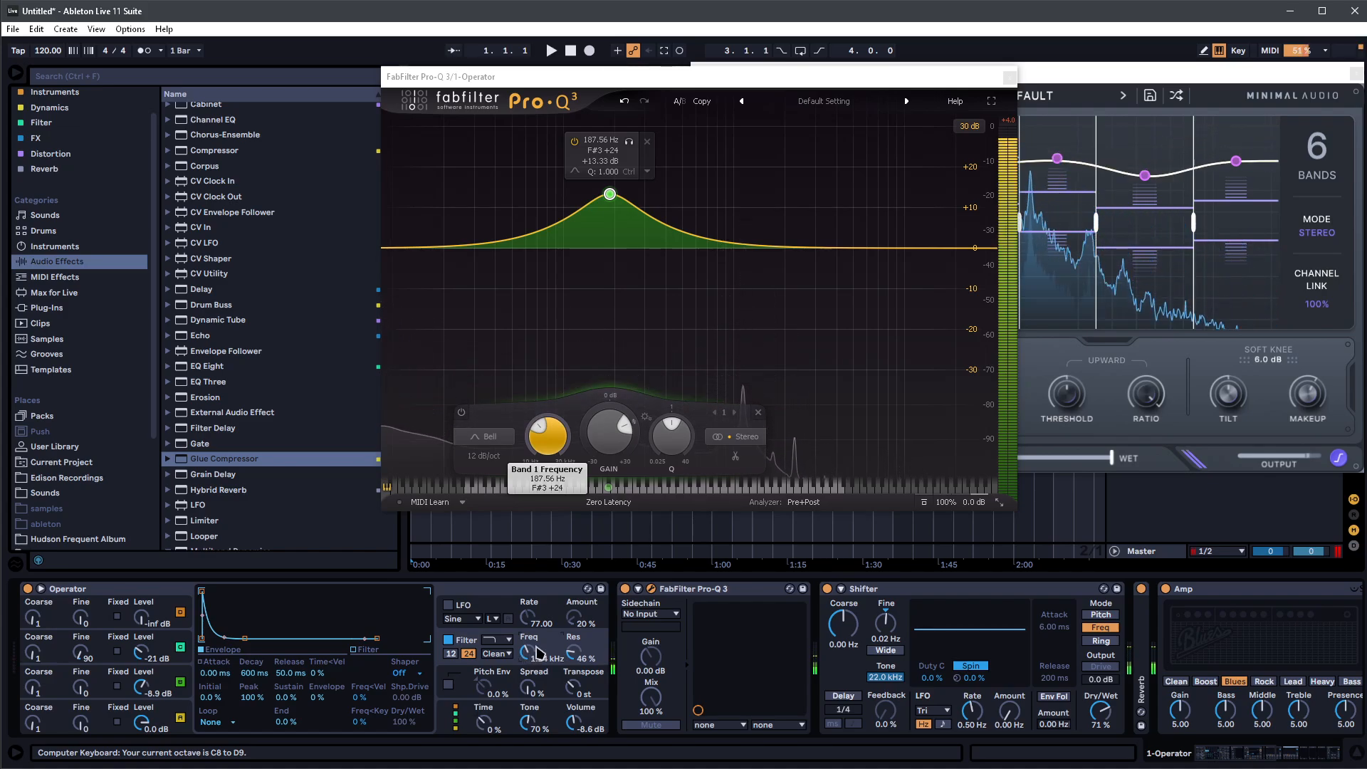
pyautogui.moveTo(609, 194); pyautogui.dragTo(646, 135)
pyautogui.press('z')
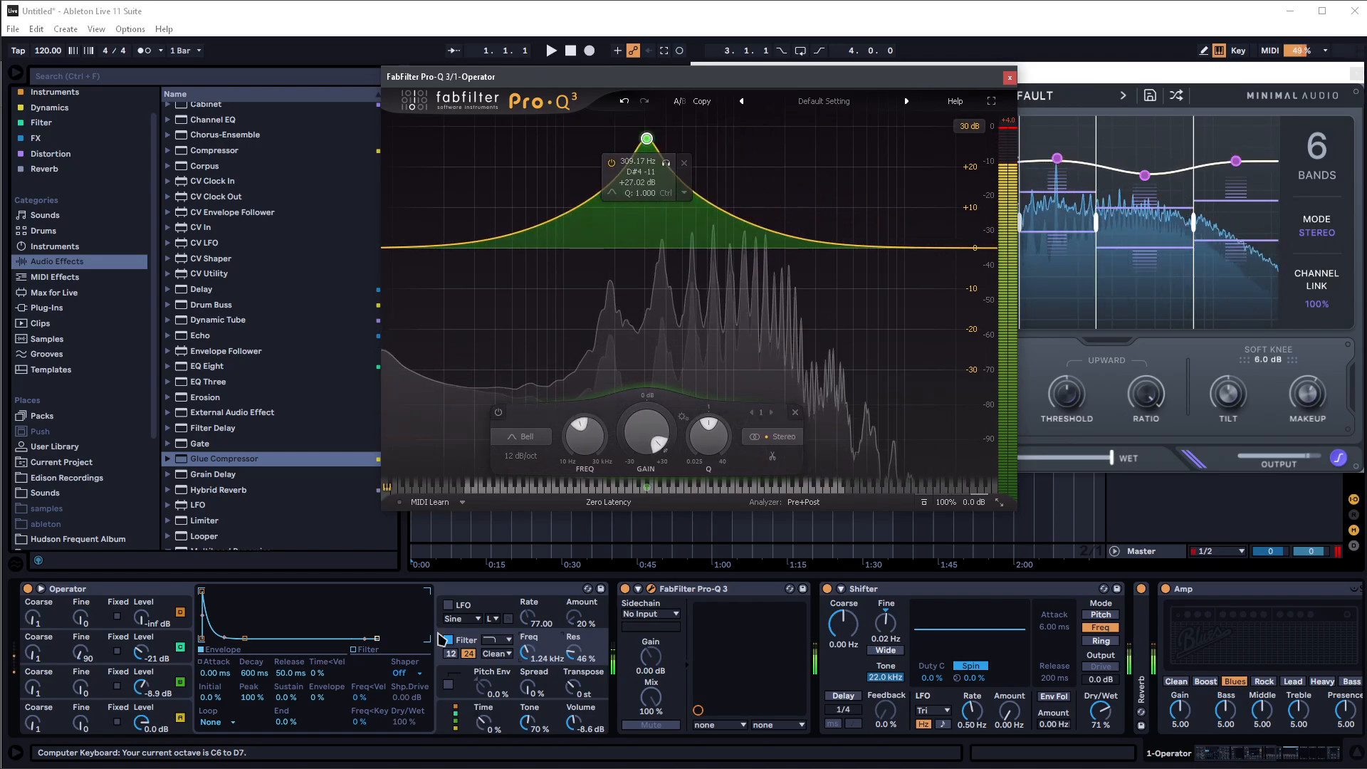
# - Reduce Operator's output volume to -33 dB and change its filter type
pyautogui.moveTo(580, 728); pyautogui.dragTo(580, 748)
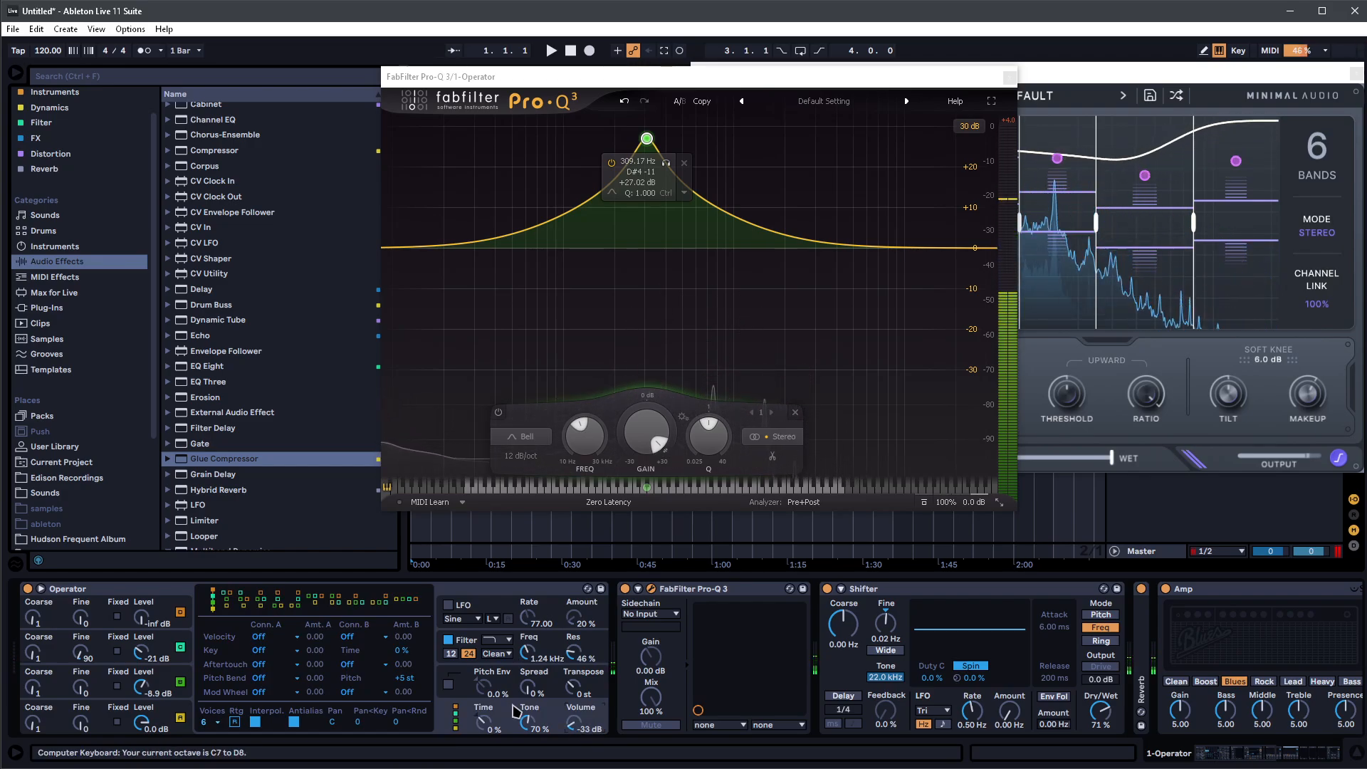
pyautogui.click(507, 640)
pyautogui.click(496, 674)
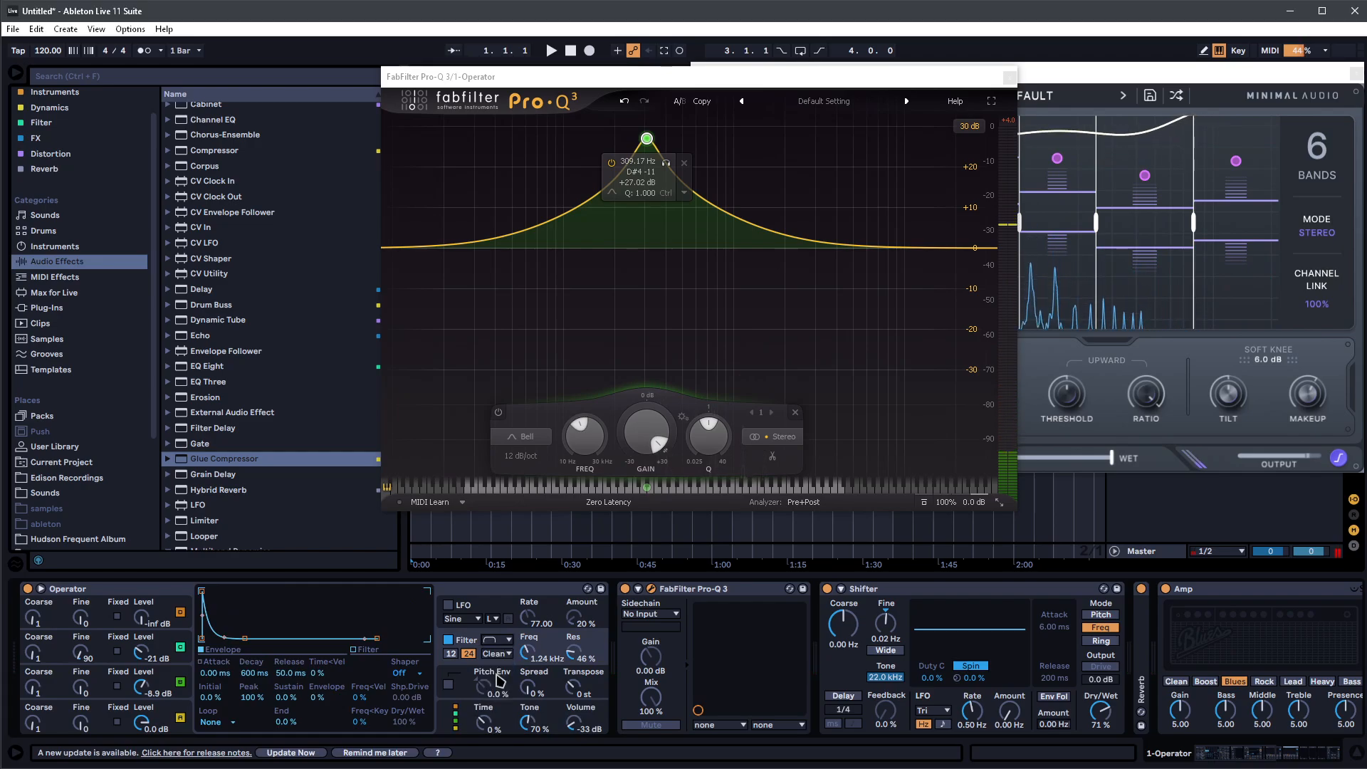
# - Lower Operator's filter frequency to 471 Hz and audition the sound in neighbouring octaves
pyautogui.moveTo(530, 661); pyautogui.dragTo(530, 719)
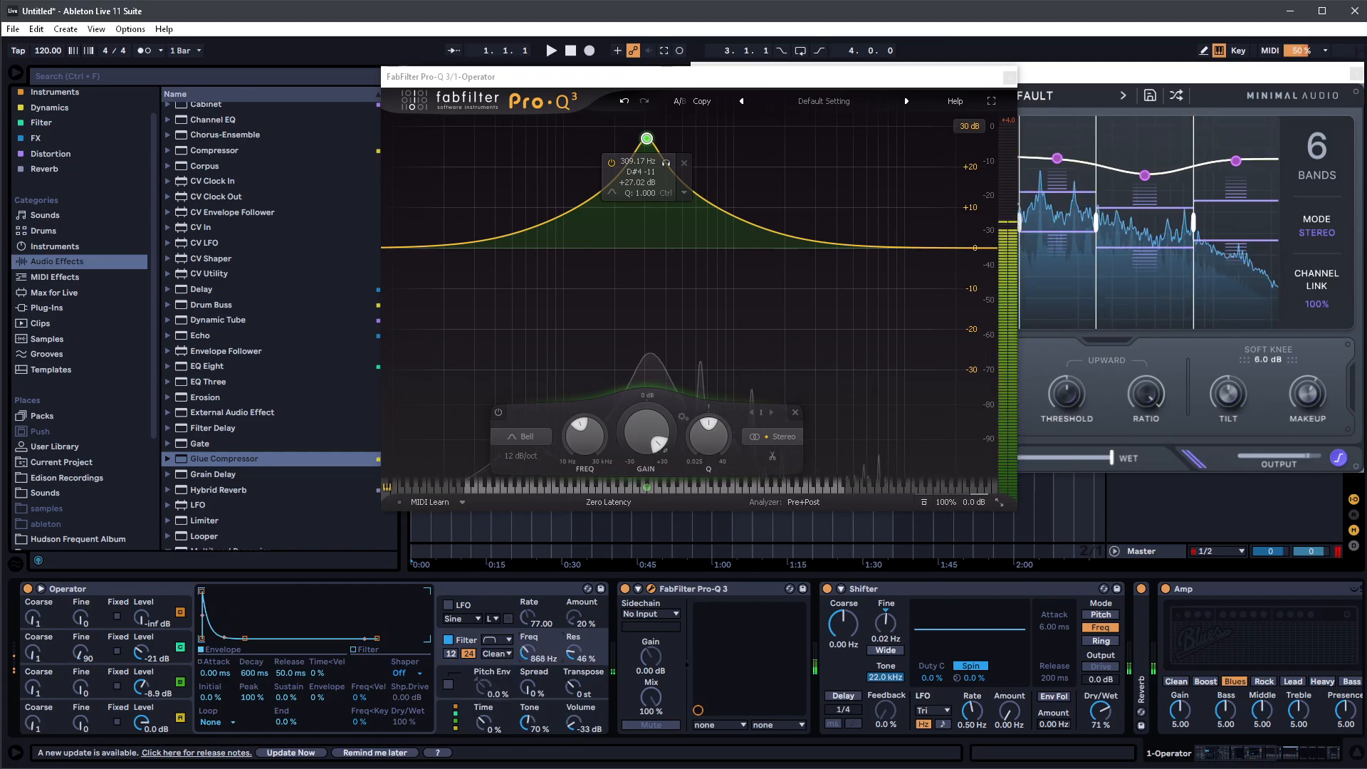
pyautogui.moveTo(528, 652); pyautogui.dragTo(527, 656)
pyautogui.press('x')
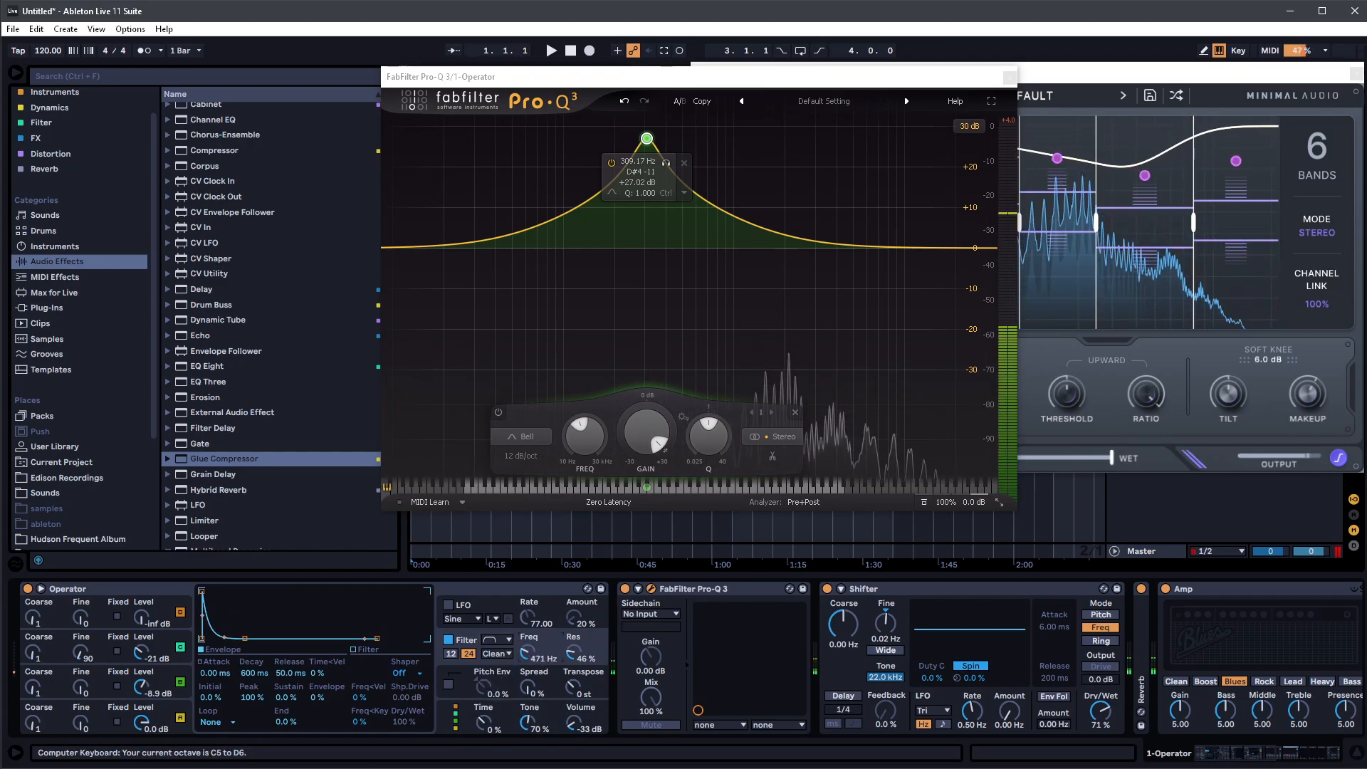
pyautogui.press('z')
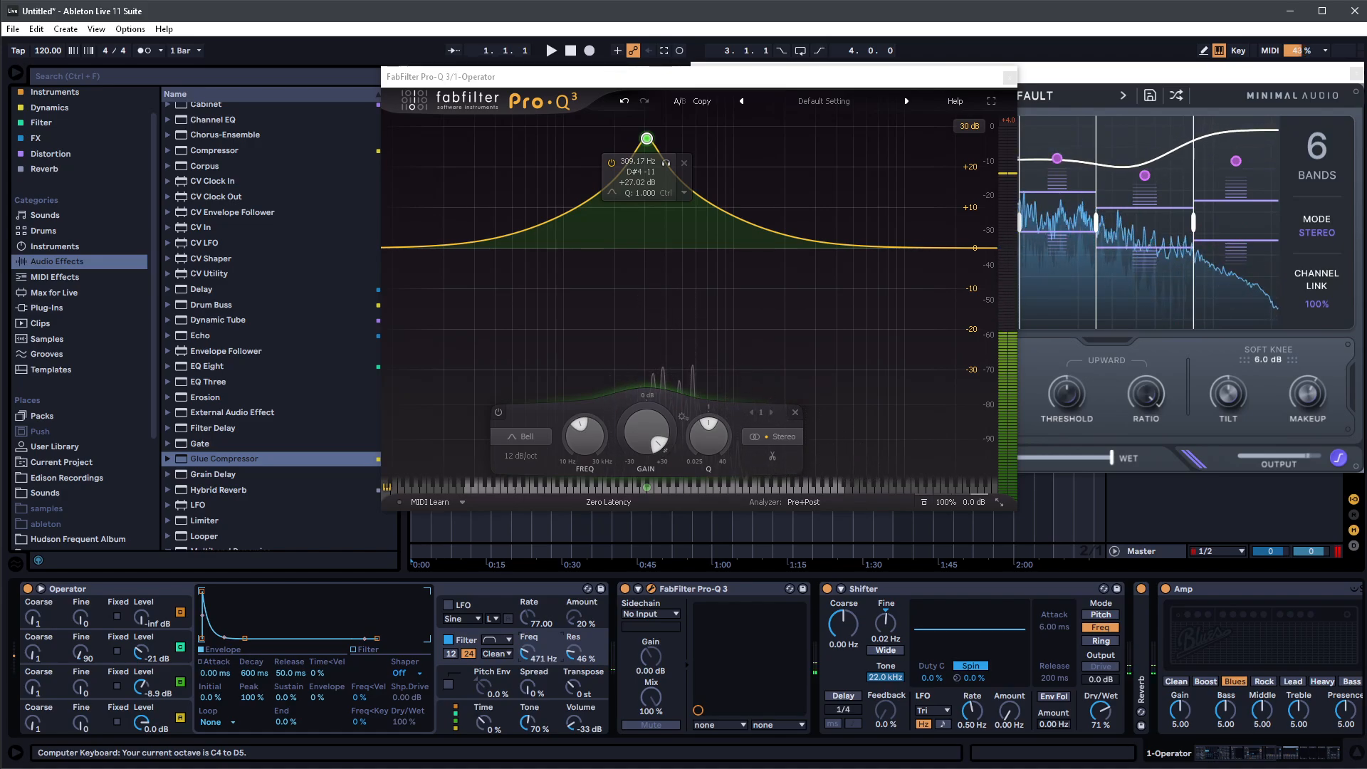
# - Move the Pro-Q 3 bell to about 117 Hz at +30 dB and audition the sound across octaves
pyautogui.moveTo(646, 138); pyautogui.dragTo(577, 85)
pyautogui.press('x')
pyautogui.press('x')
pyautogui.press('z')
pyautogui.press('z')
pyautogui.press('z')
pyautogui.press('z')
pyautogui.press('z')
# - Set oscillator B's coarse to 5 and Operator's filter to 30.0 Hz with 100 % envelope amount and 2.68 s decay
pyautogui.moveTo(34, 696)
pyautogui.mouseDown()
pyautogui.moveTo(34, 677)
pyautogui.moveTo(33, 695)
pyautogui.mouseUp()
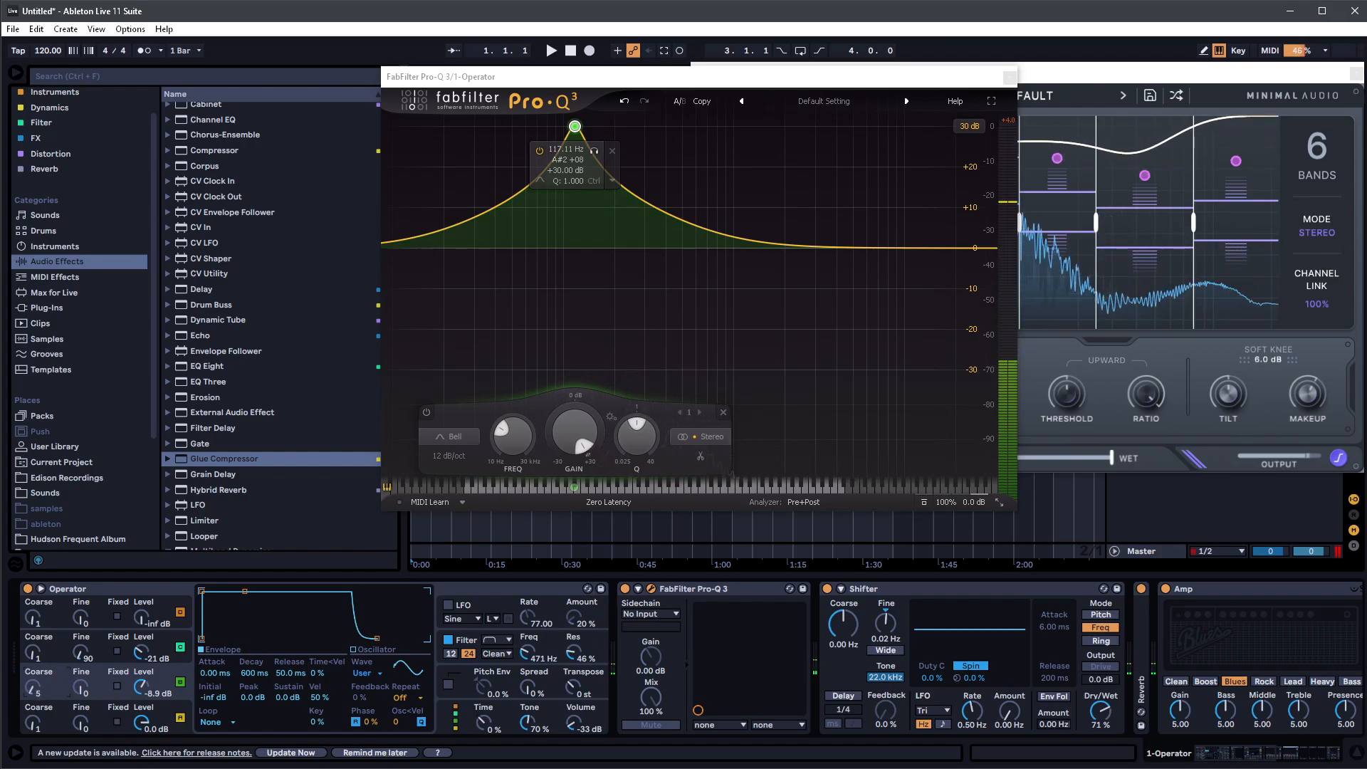
pyautogui.click(530, 654)
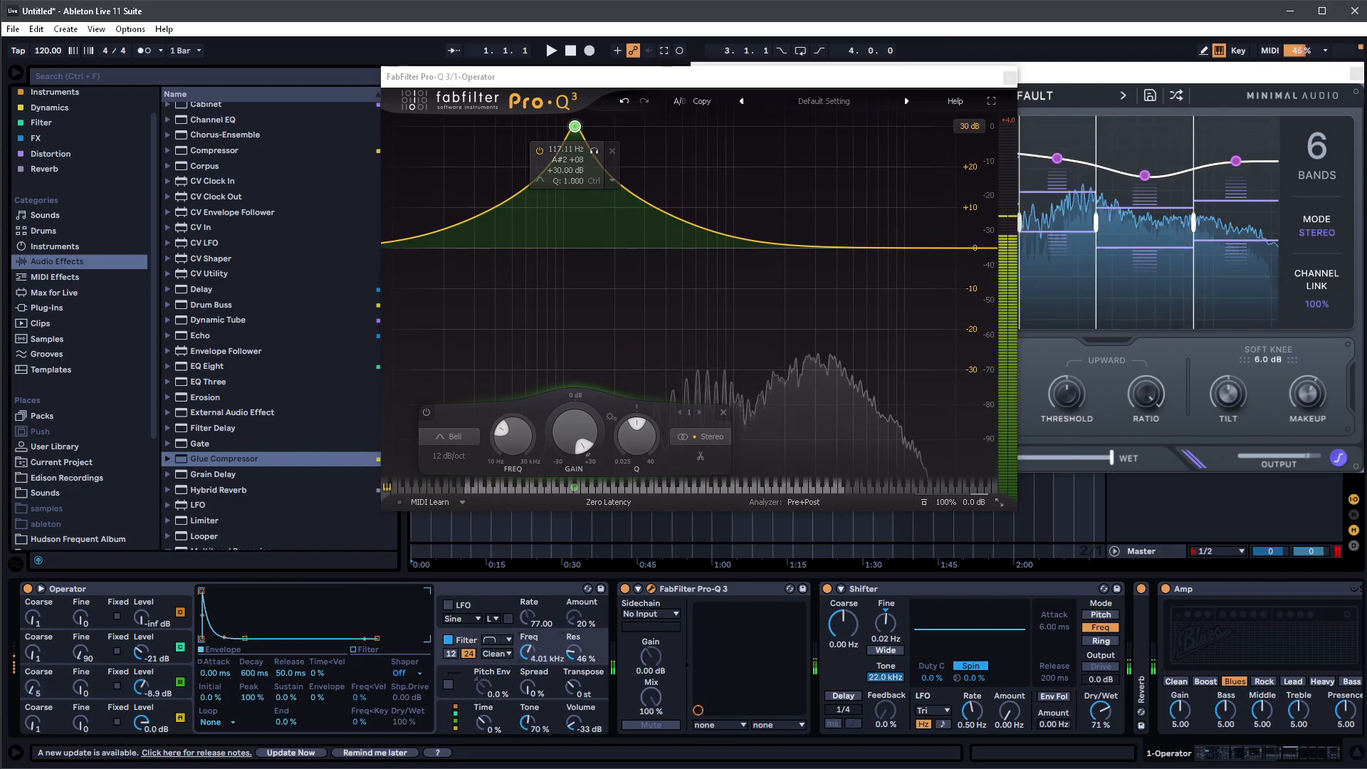
pyautogui.moveTo(528, 653); pyautogui.dragTo(528, 623)
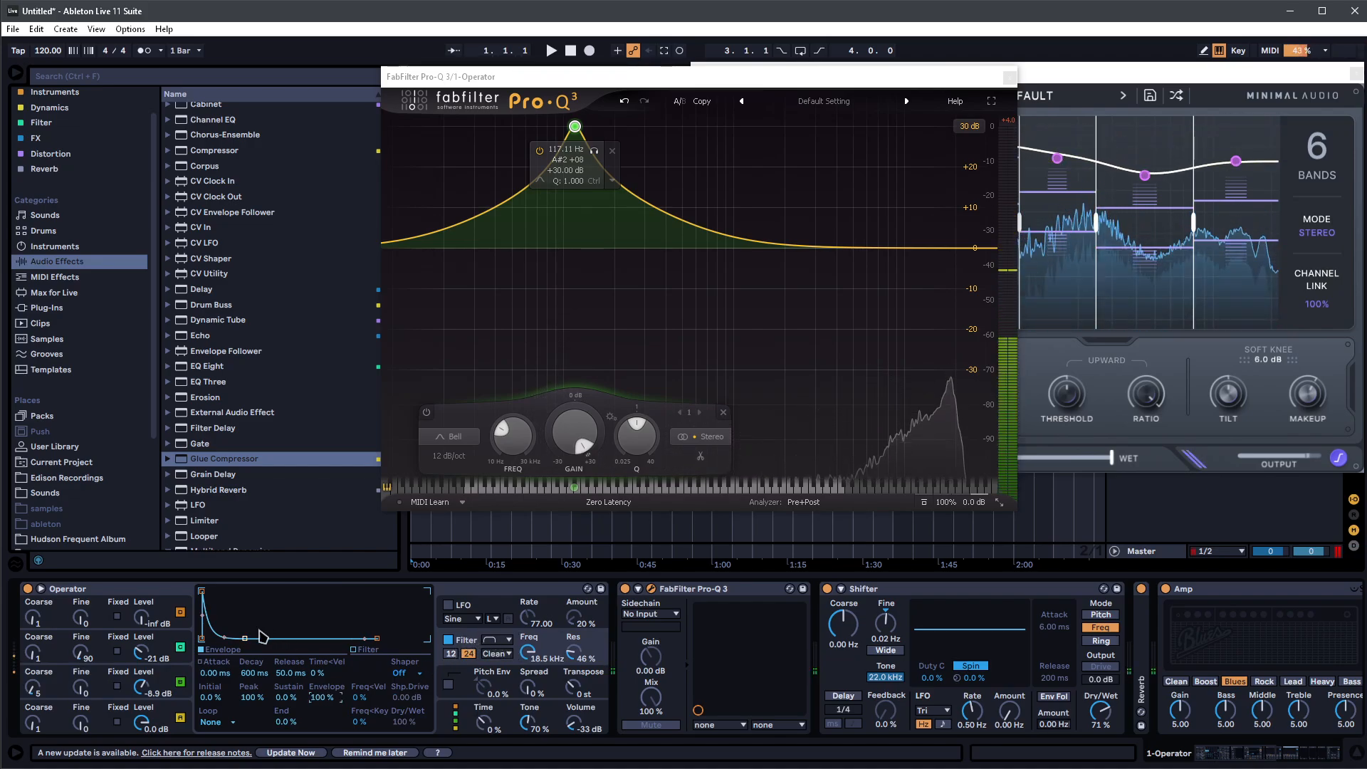
pyautogui.moveTo(529, 653); pyautogui.dragTo(527, 748)
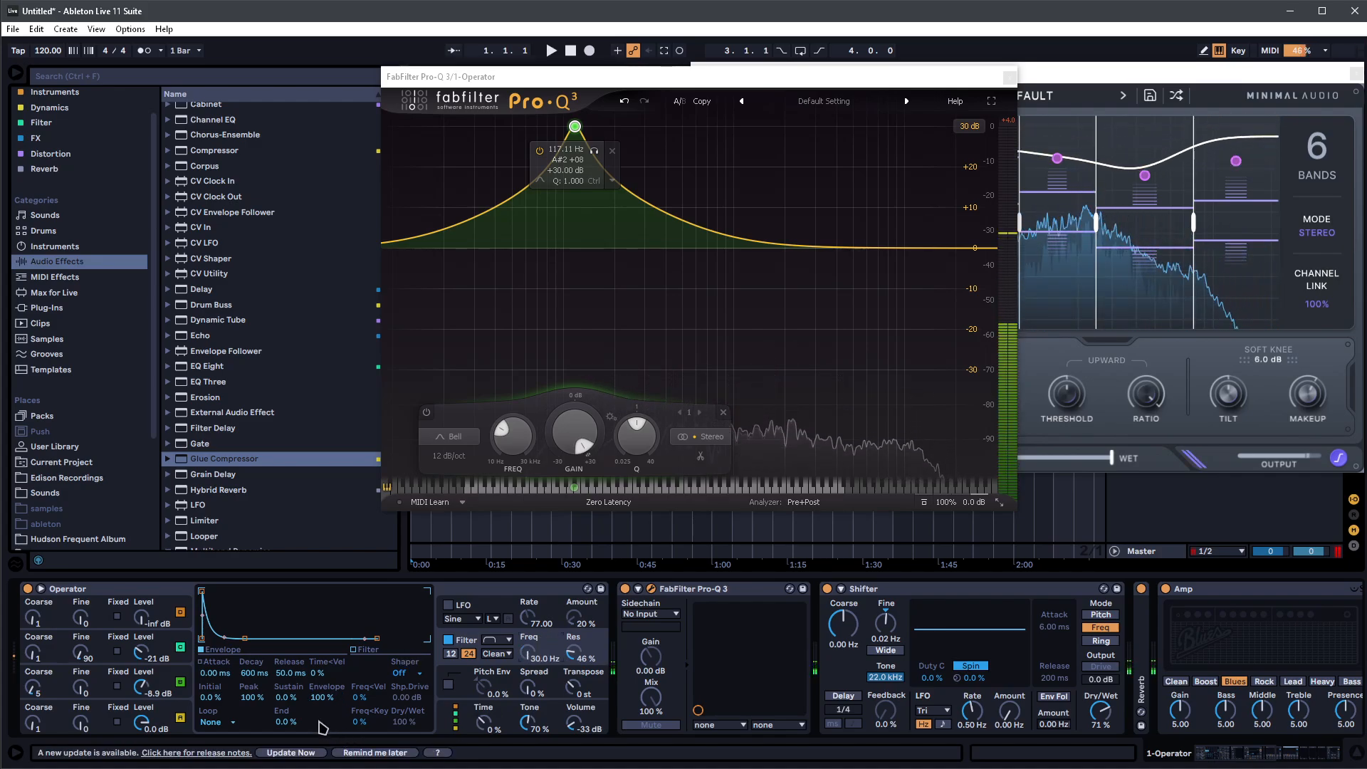
pyautogui.moveTo(246, 641)
pyautogui.mouseDown()
pyautogui.moveTo(268, 639)
pyautogui.moveTo(254, 638)
pyautogui.mouseUp()
# - Turn the Pro-Q 3 bell into a -30 dB cut at about 890 Hz while auditioning different octaves
pyautogui.moveTo(581, 126); pyautogui.dragTo(751, 686)
pyautogui.press('x')
pyautogui.press('z')
pyautogui.press('z')
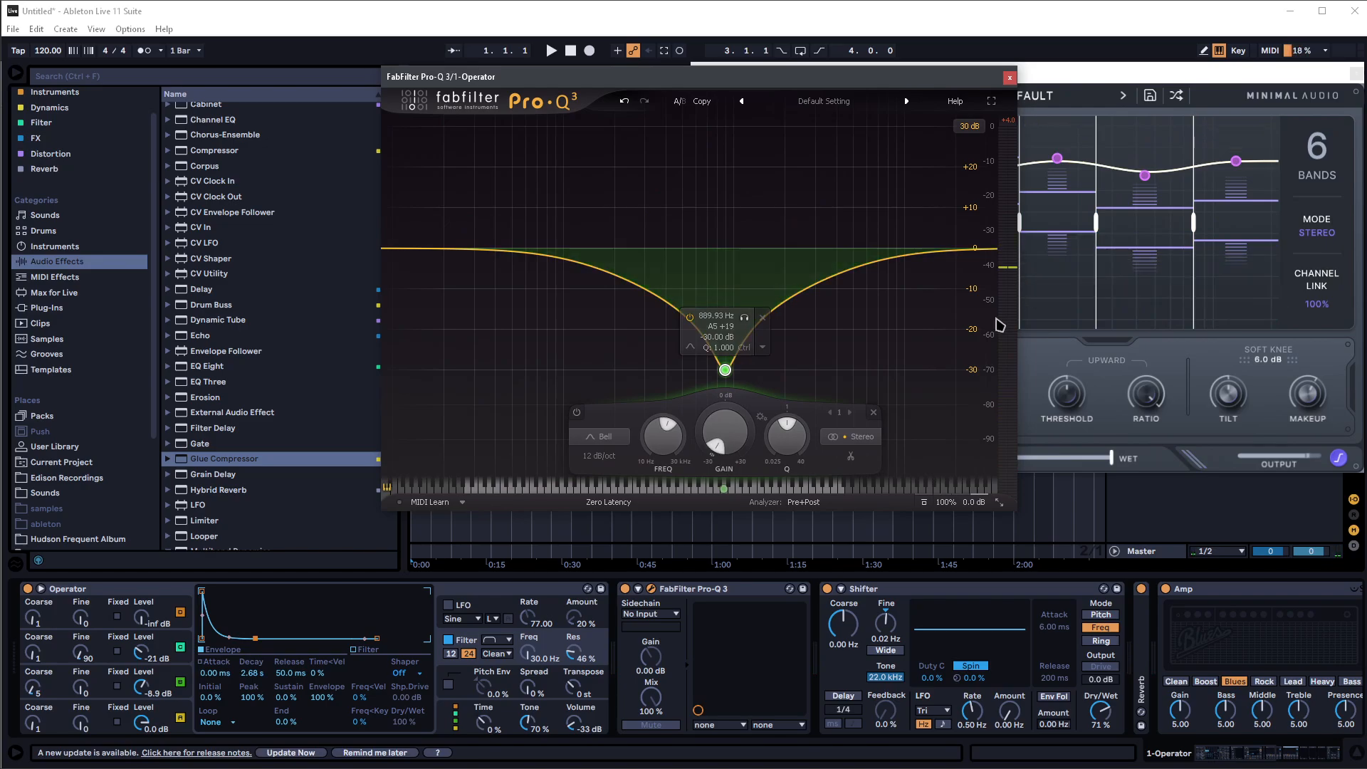
# - Move the Pro-Q 3 window clear of the Fuse Compressor and close it
pyautogui.moveTo(856, 79); pyautogui.dragTo(567, 211)
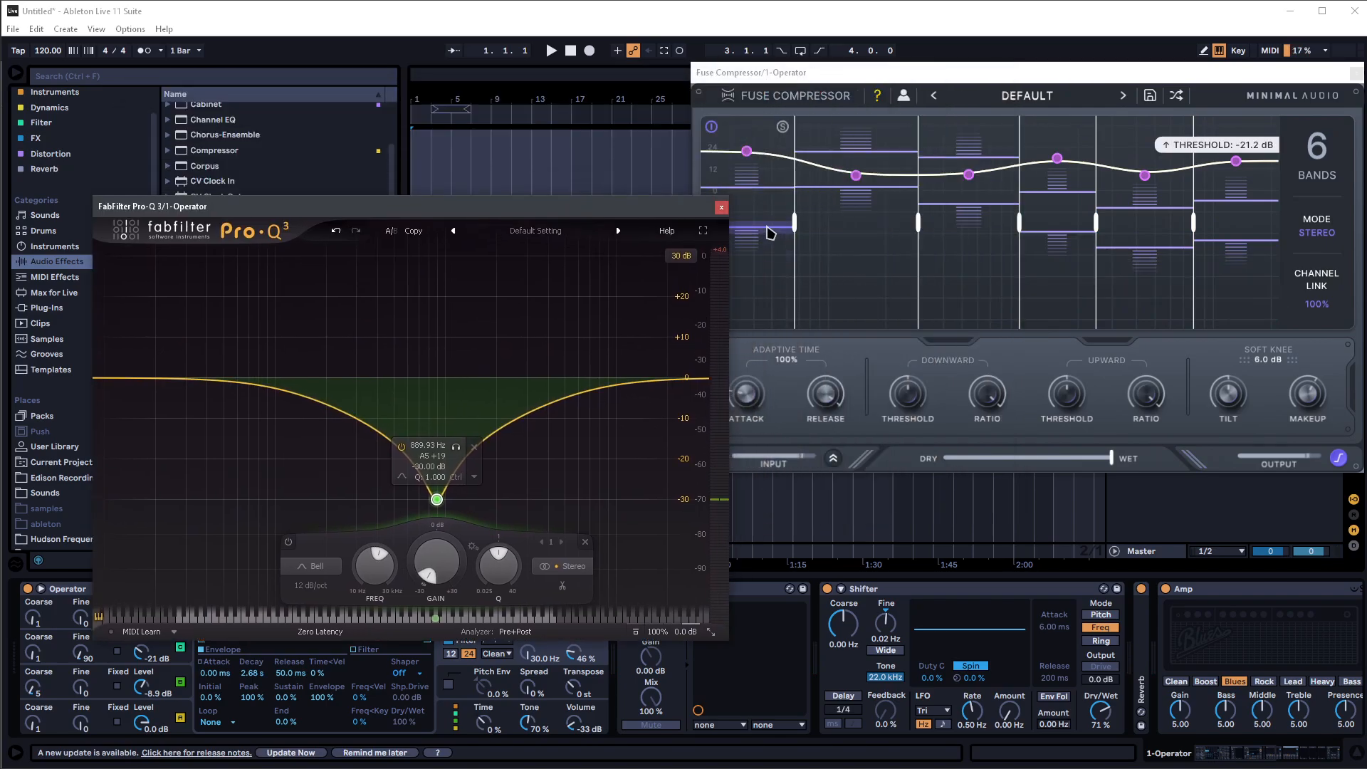
pyautogui.click(719, 212)
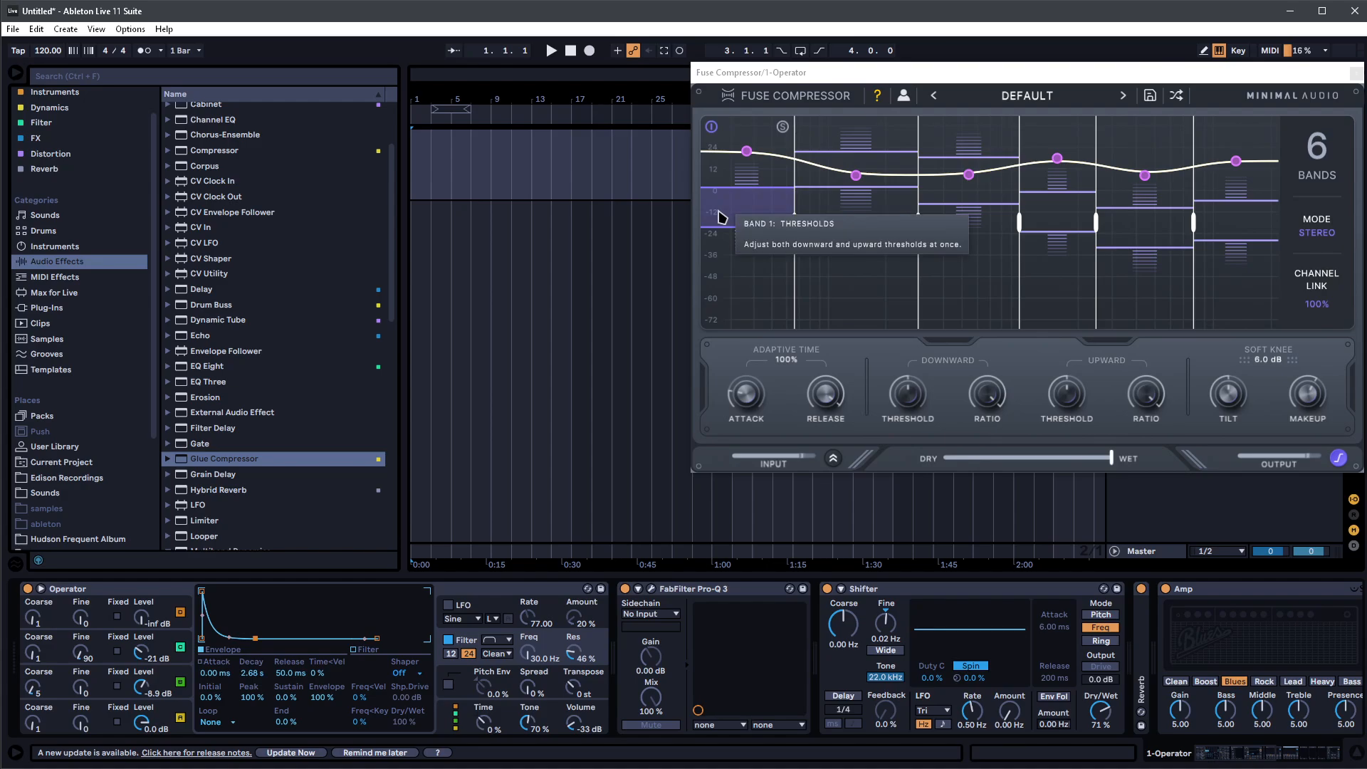
pyautogui.scroll(-10, 1016, 685)
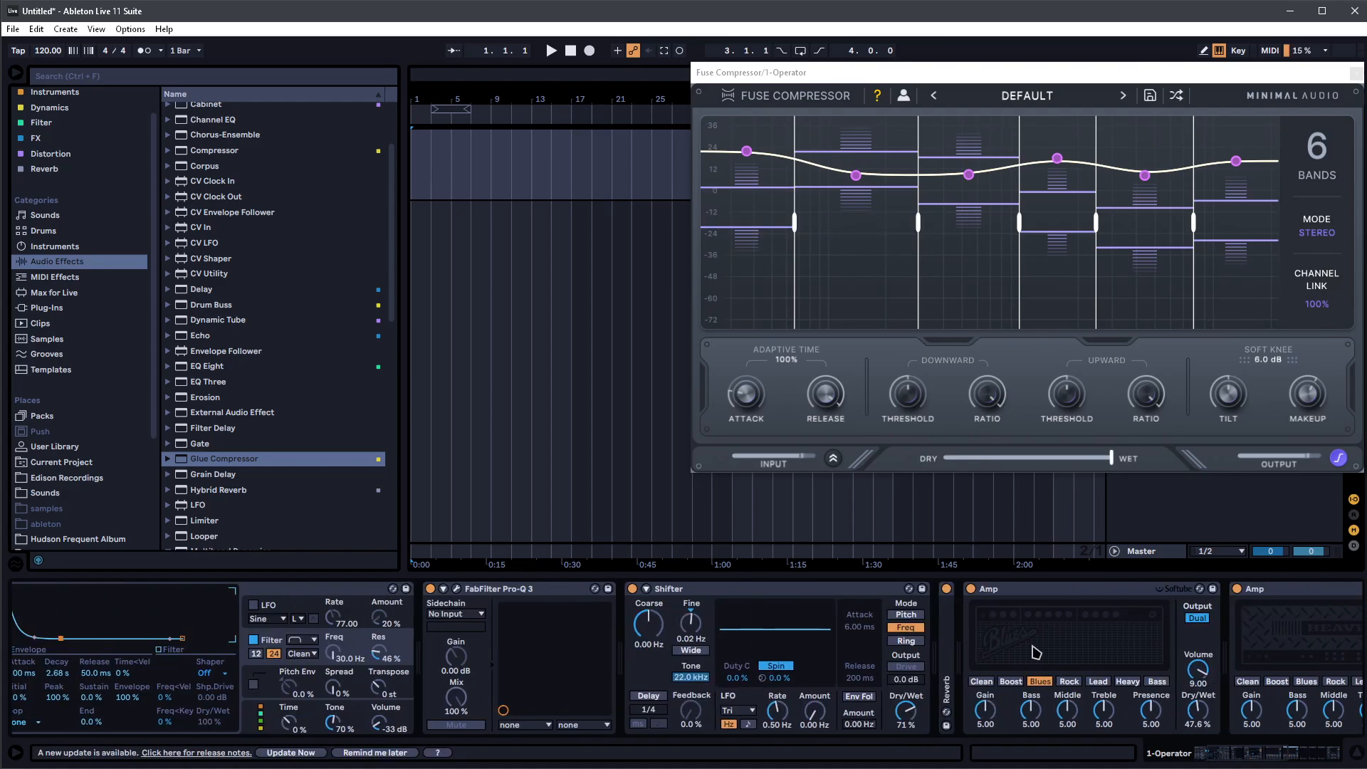
pyautogui.scroll(-3, 1066, 626)
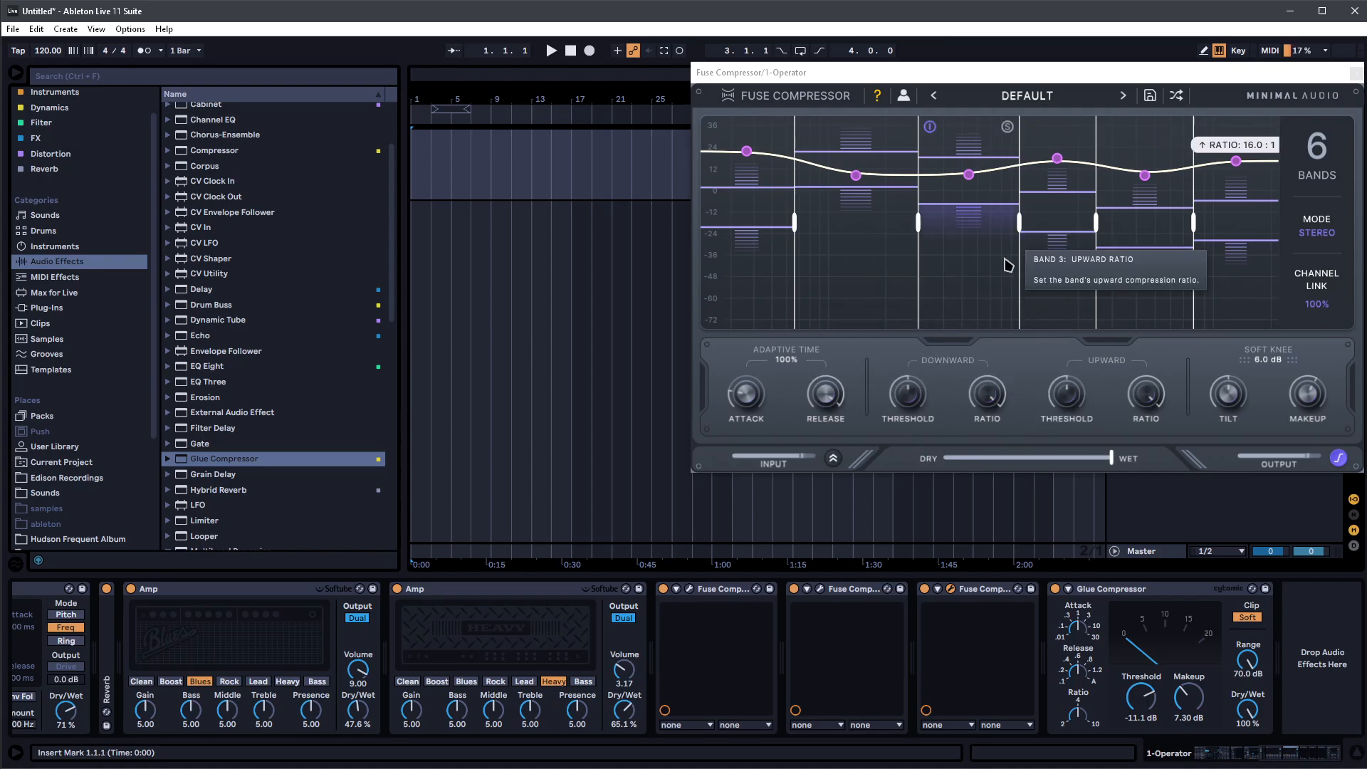
# - Try lower compression ratios in the Fuse Compressor, then restore the upward ratio with the upward threshold at -8 %
pyautogui.moveTo(989, 390)
pyautogui.moveTo(989, 390); pyautogui.dragTo(962, 496)
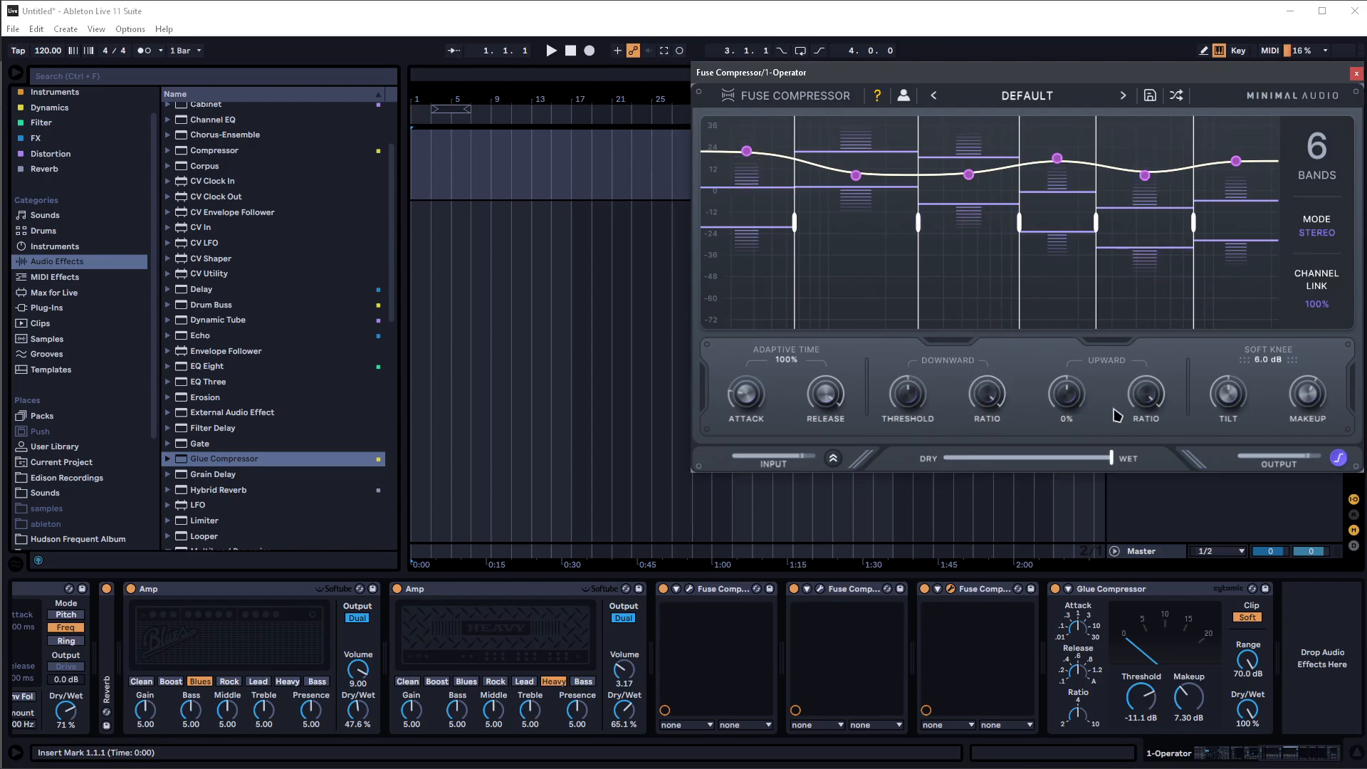
pyautogui.moveTo(1085, 388)
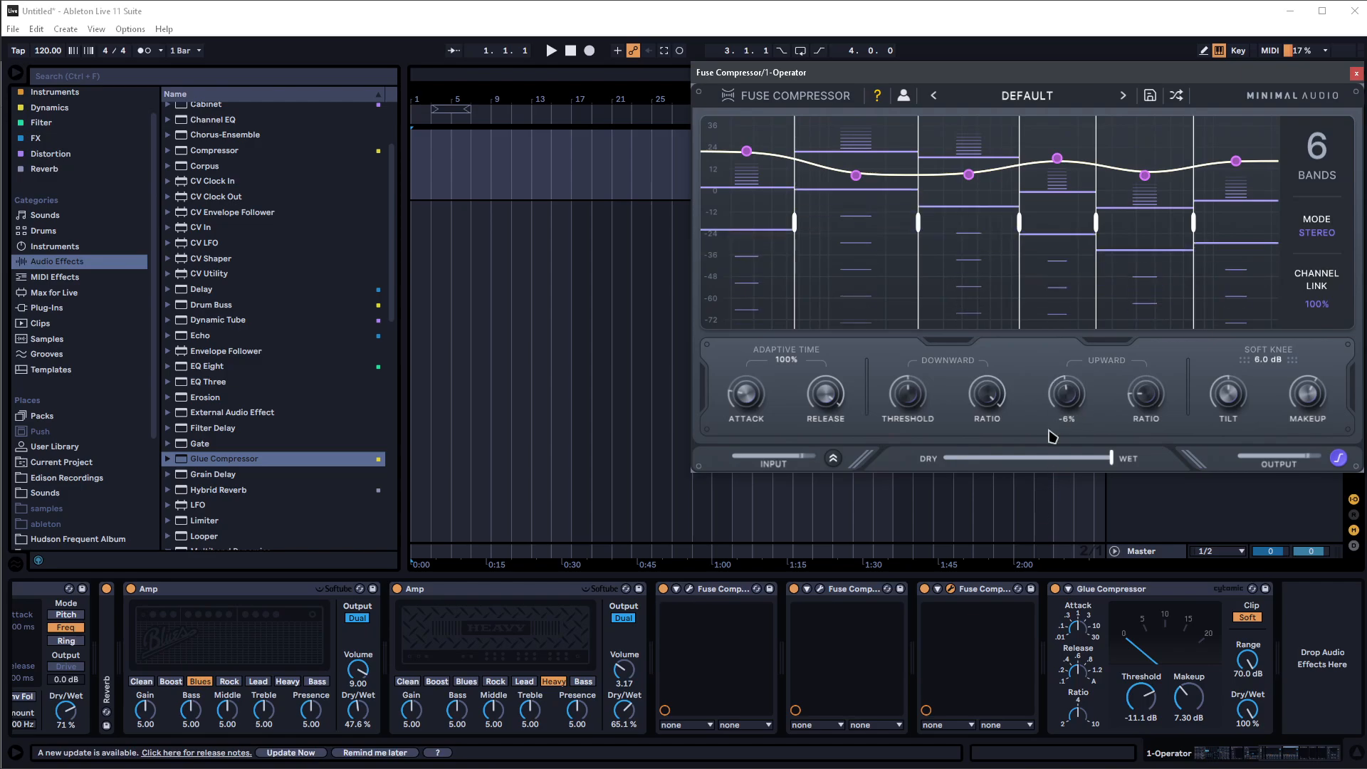
pyautogui.moveTo(1148, 409)
pyautogui.moveTo(1148, 410); pyautogui.dragTo(1157, 339)
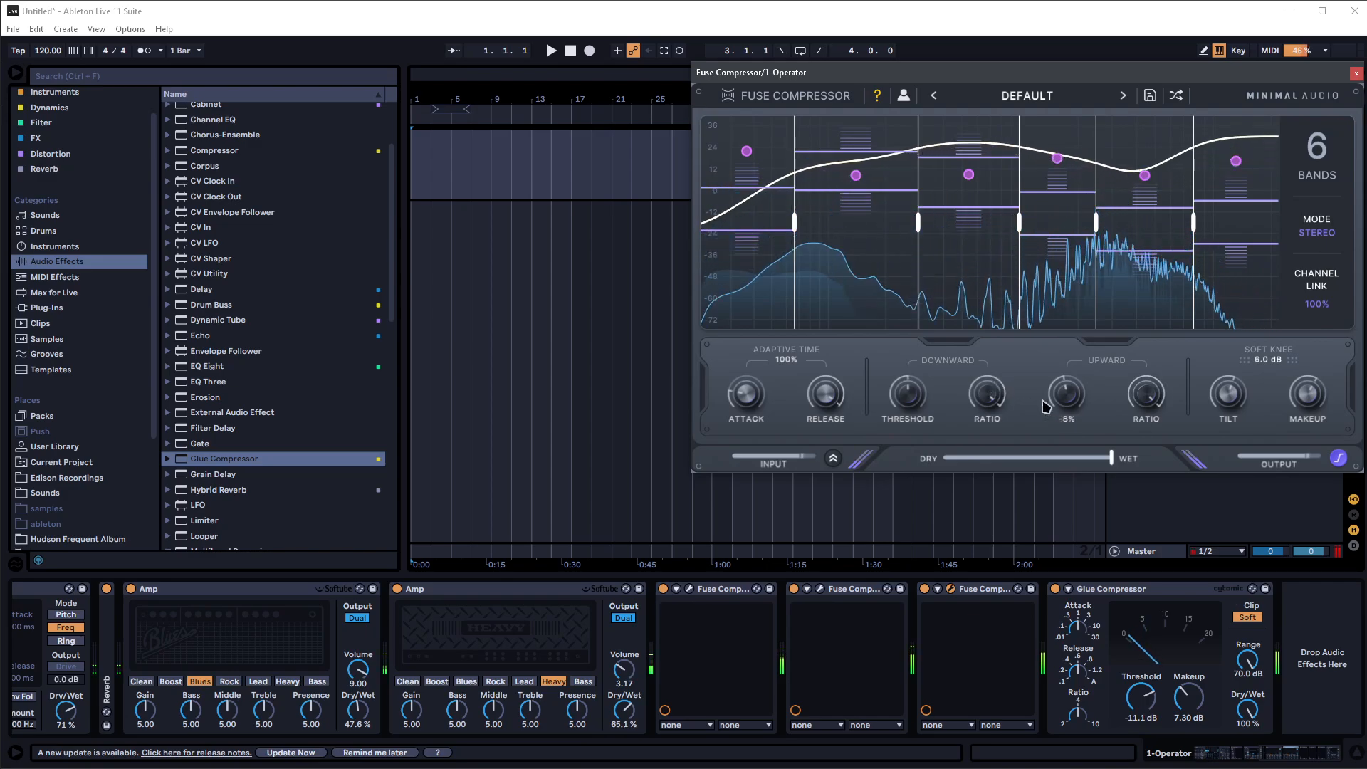
# - Try the upward threshold at 85 %, then lower the Fuse Compressor's downward thresholds to meet the upward ones and audition higher octaves
pyautogui.moveTo(1066, 395); pyautogui.dragTo(1059, 322)
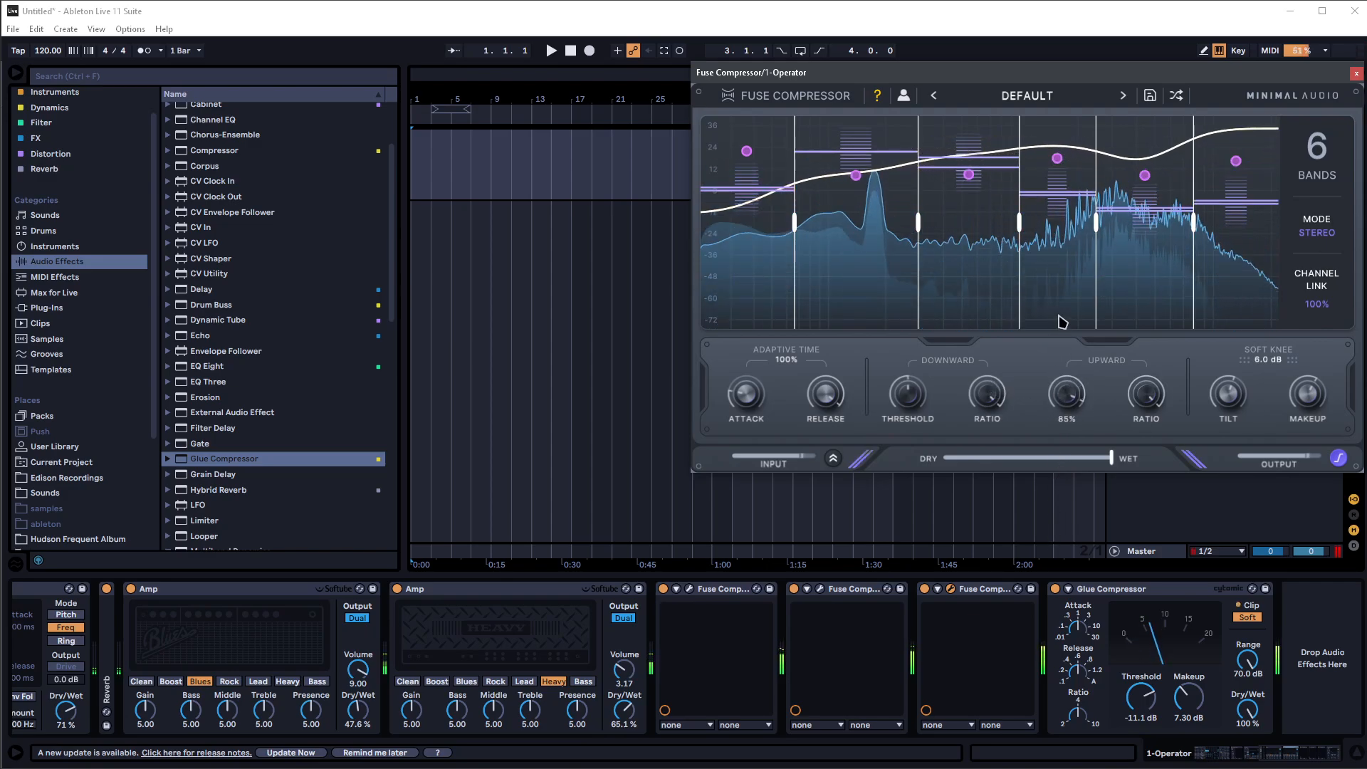
pyautogui.moveTo(906, 393); pyautogui.dragTo(833, 597)
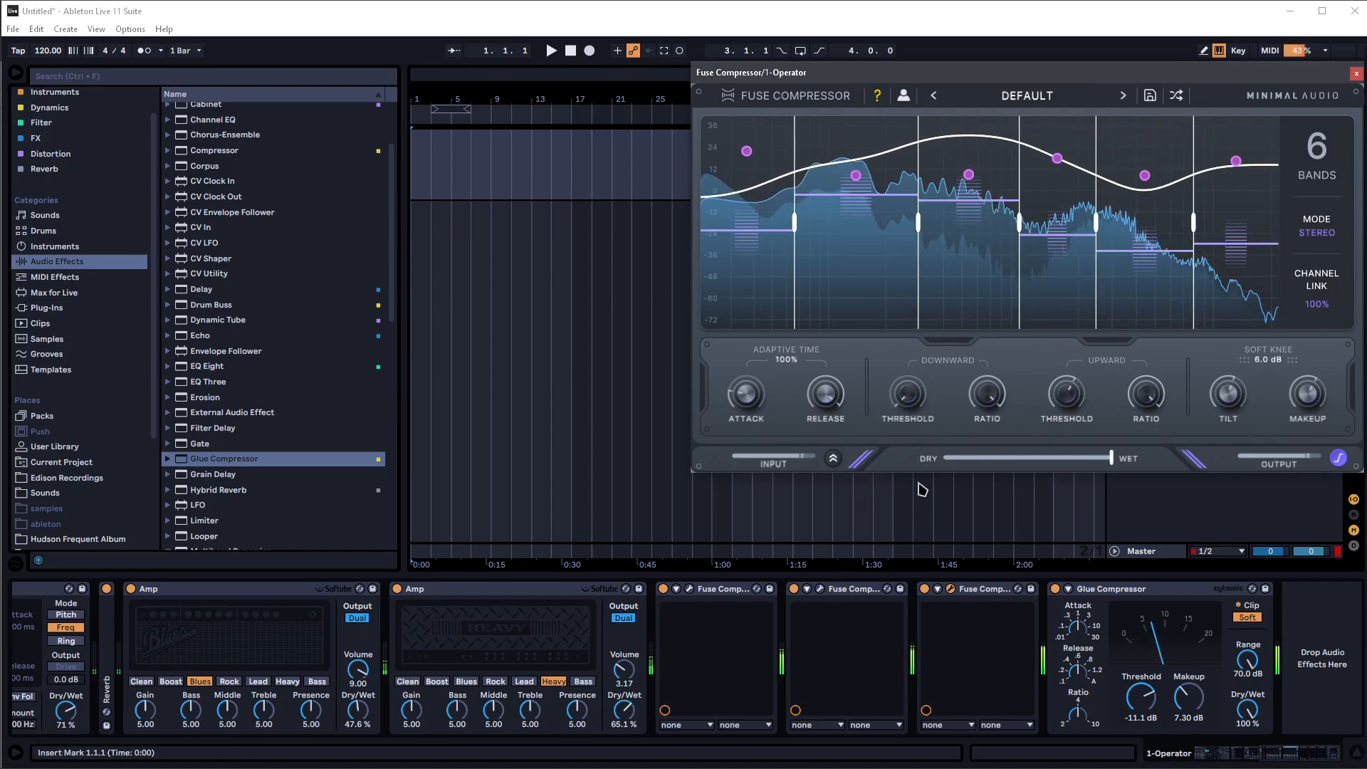
pyautogui.press('x')
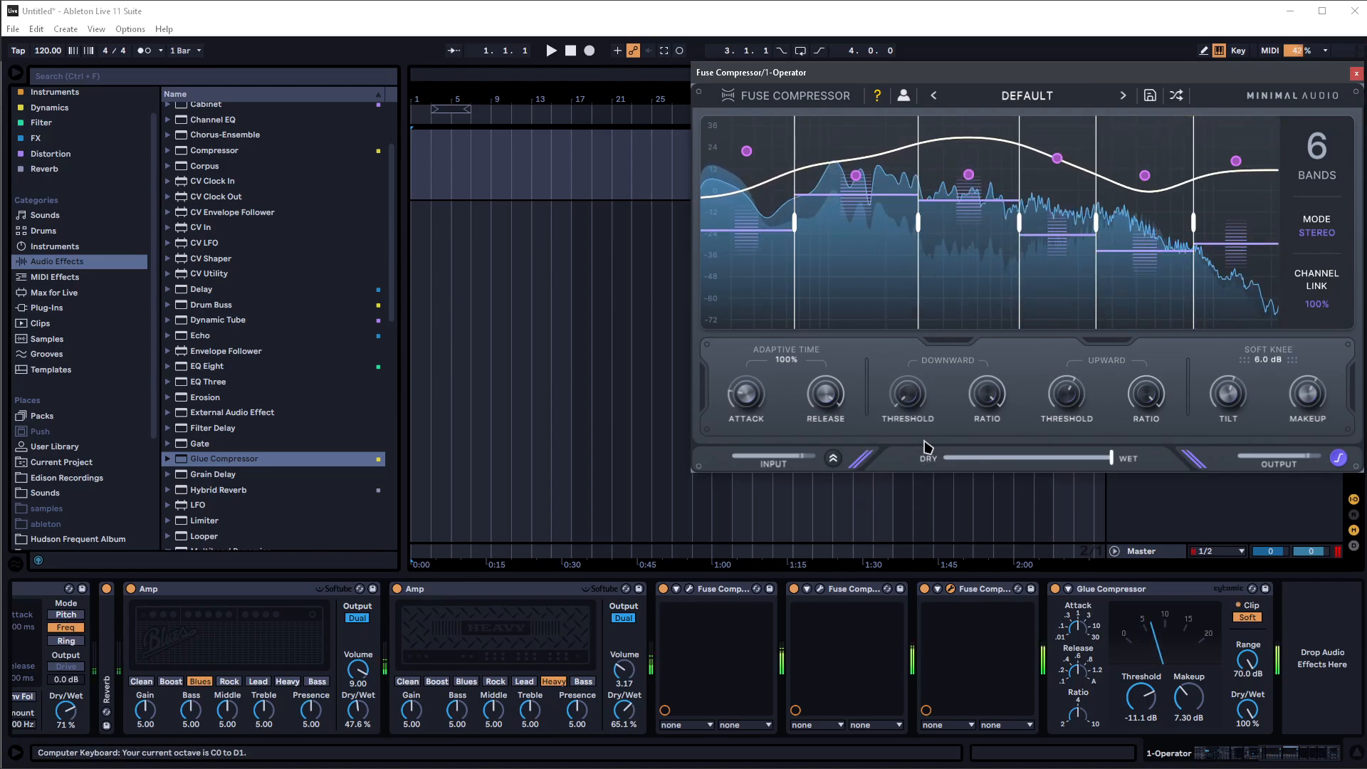
pyautogui.press('x')
pyautogui.press('x')
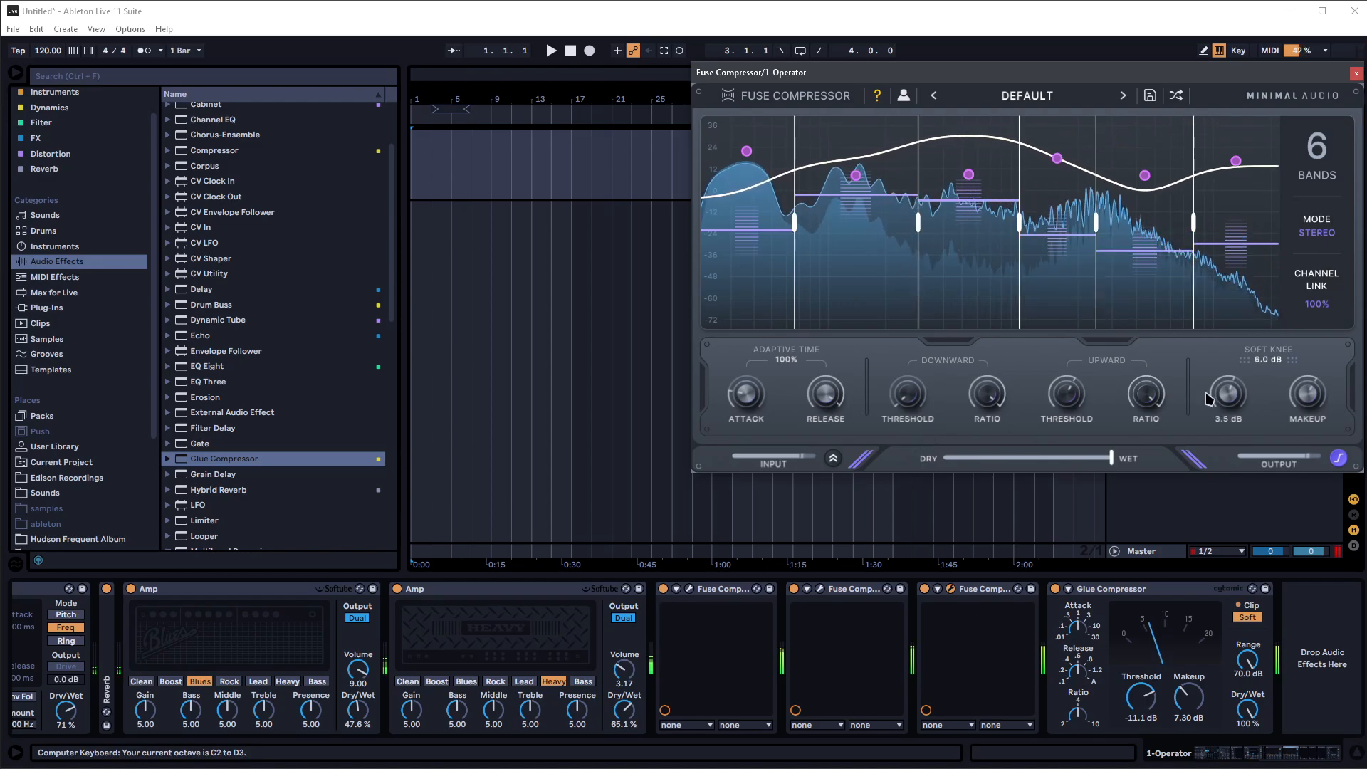
pyautogui.press('x')
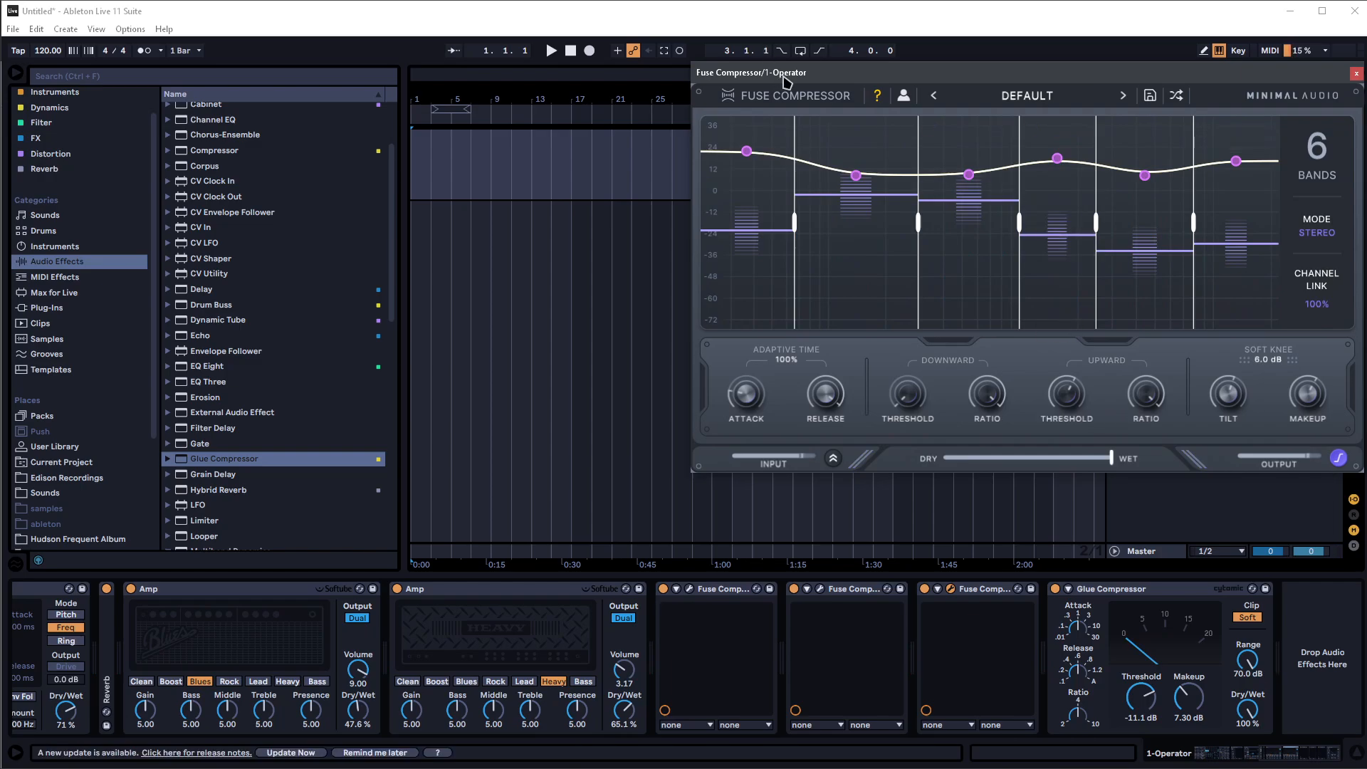
pyautogui.moveTo(786, 82); pyautogui.dragTo(504, 146)
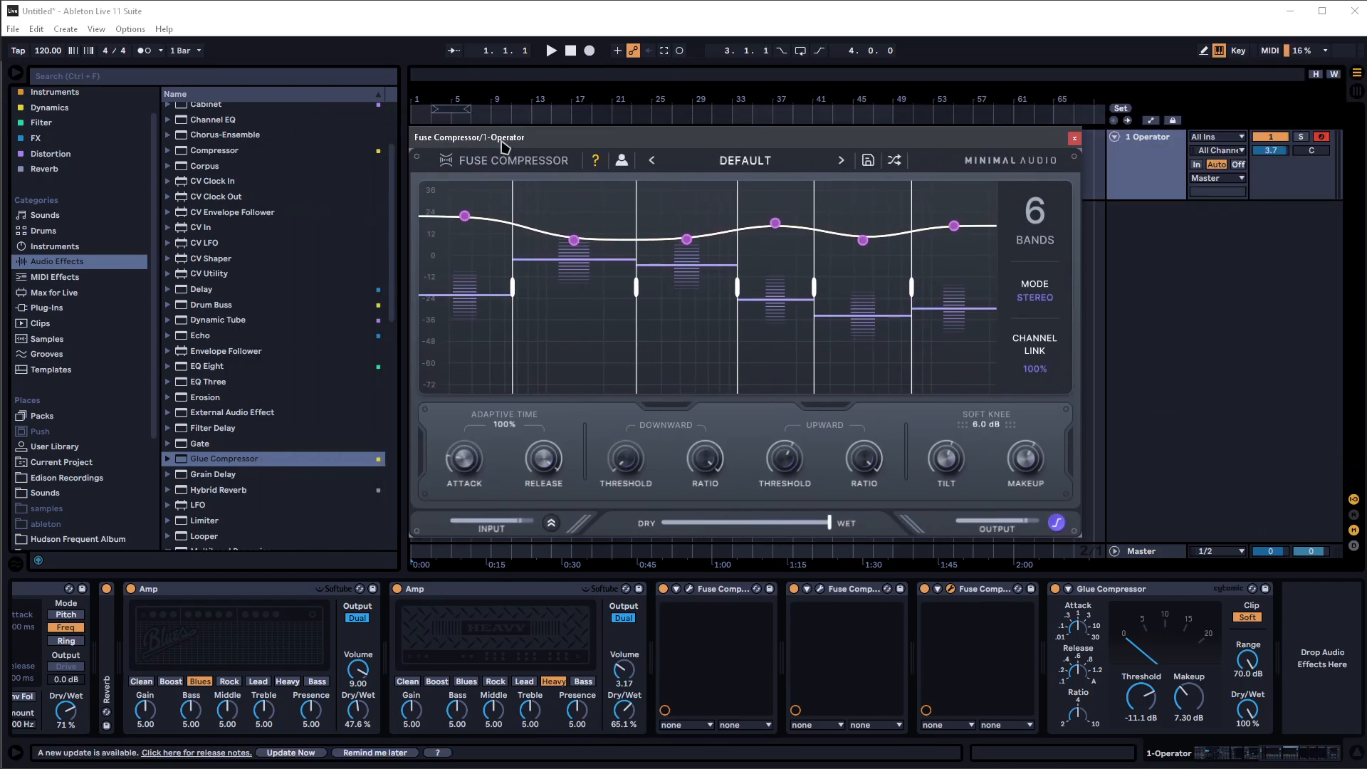